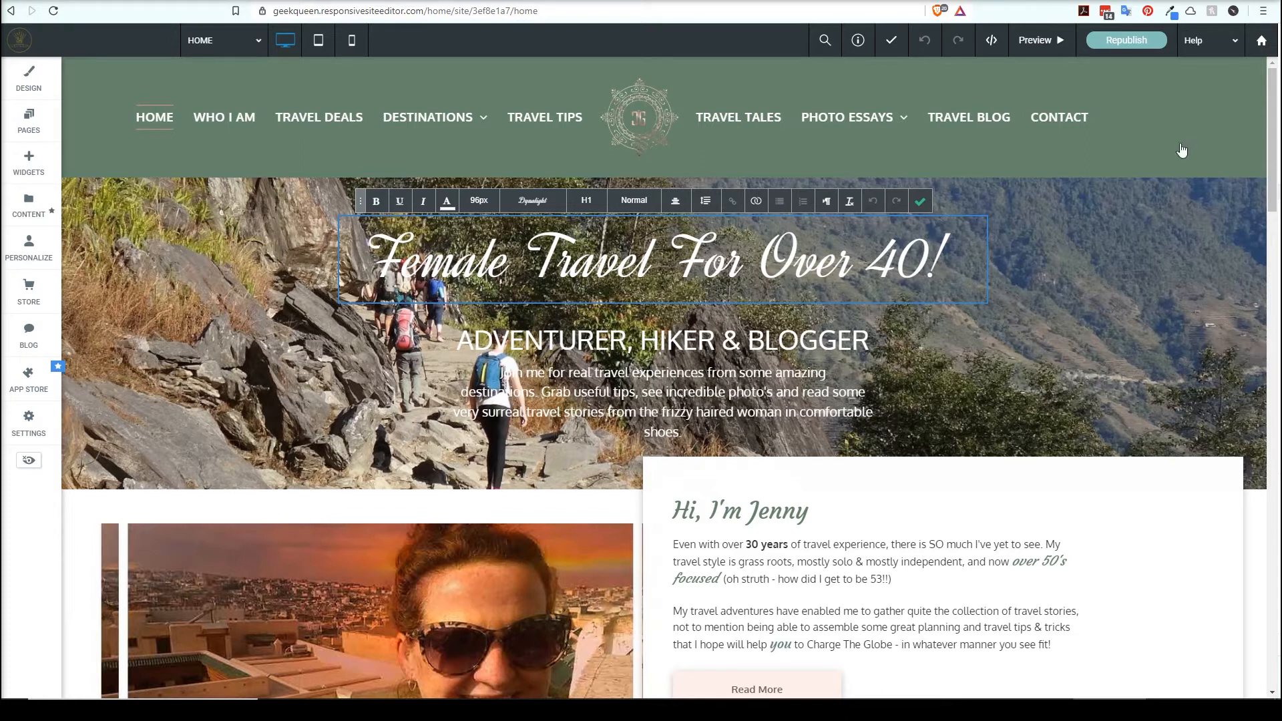
Add a Large Title (H1) widget beneath the "Female Travel For Over 40!" heading in the hero section.
left_click(920, 201)
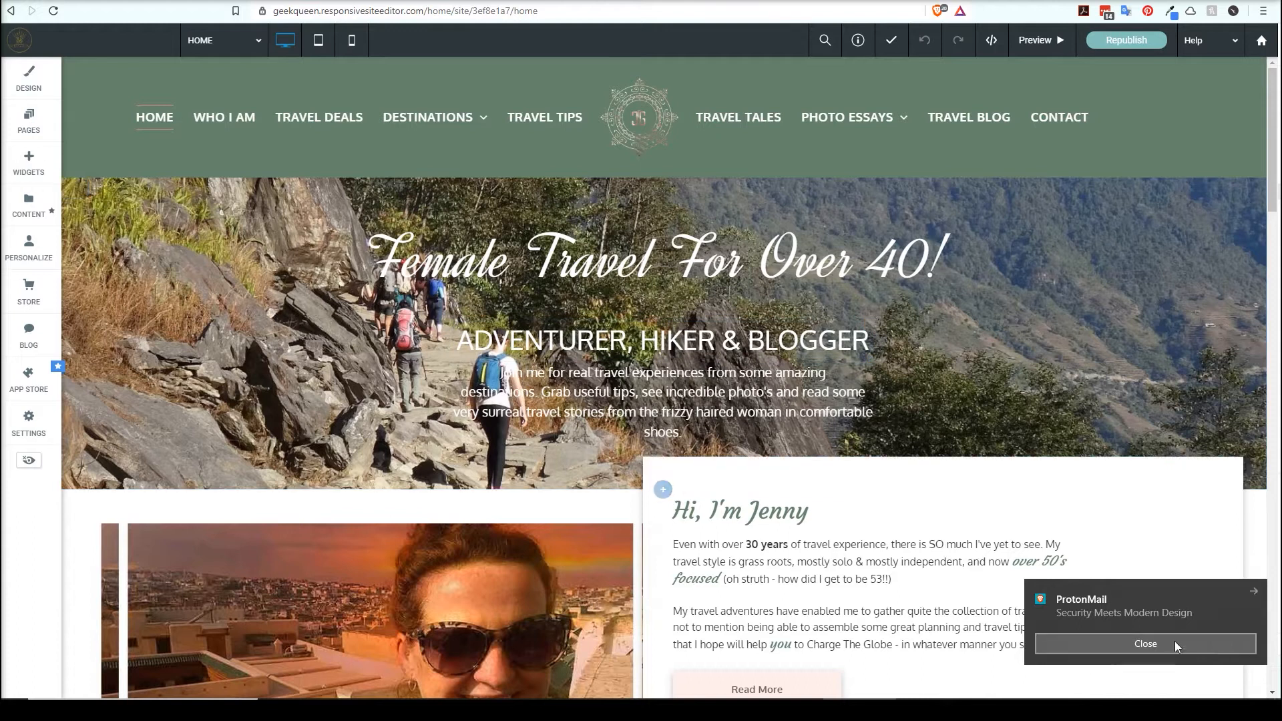
left_click(1253, 591)
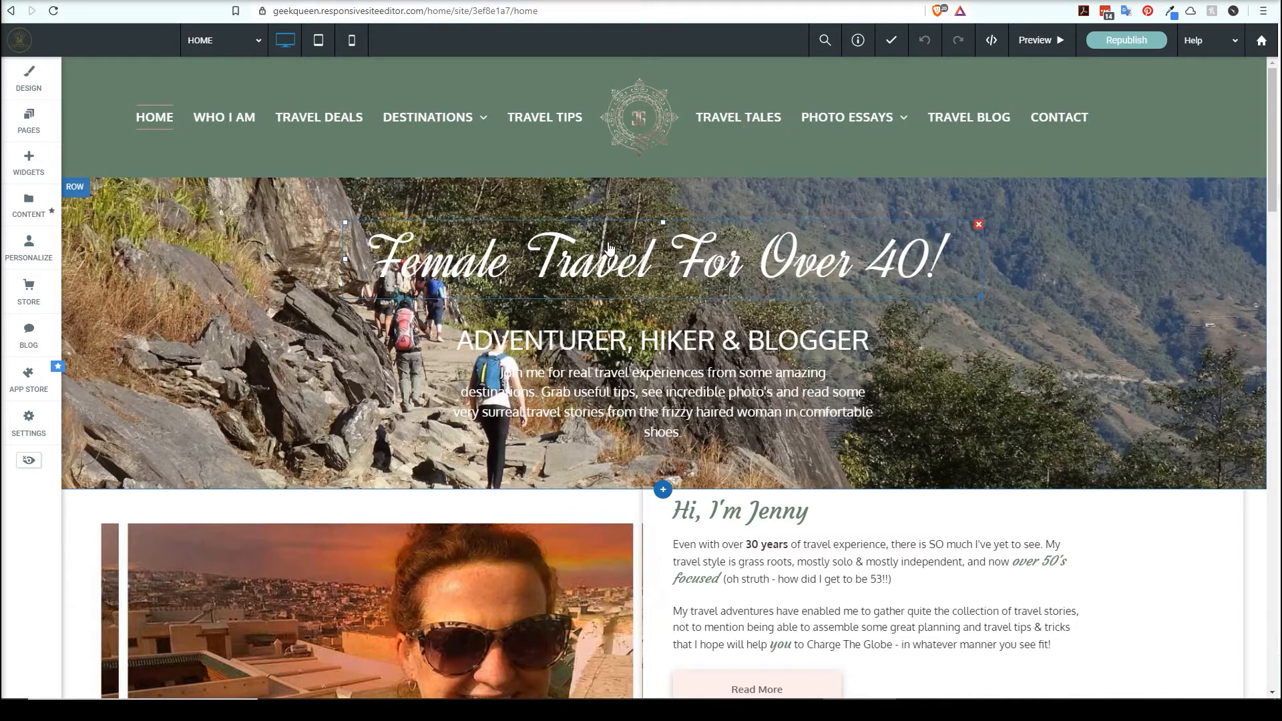
left_click(27, 165)
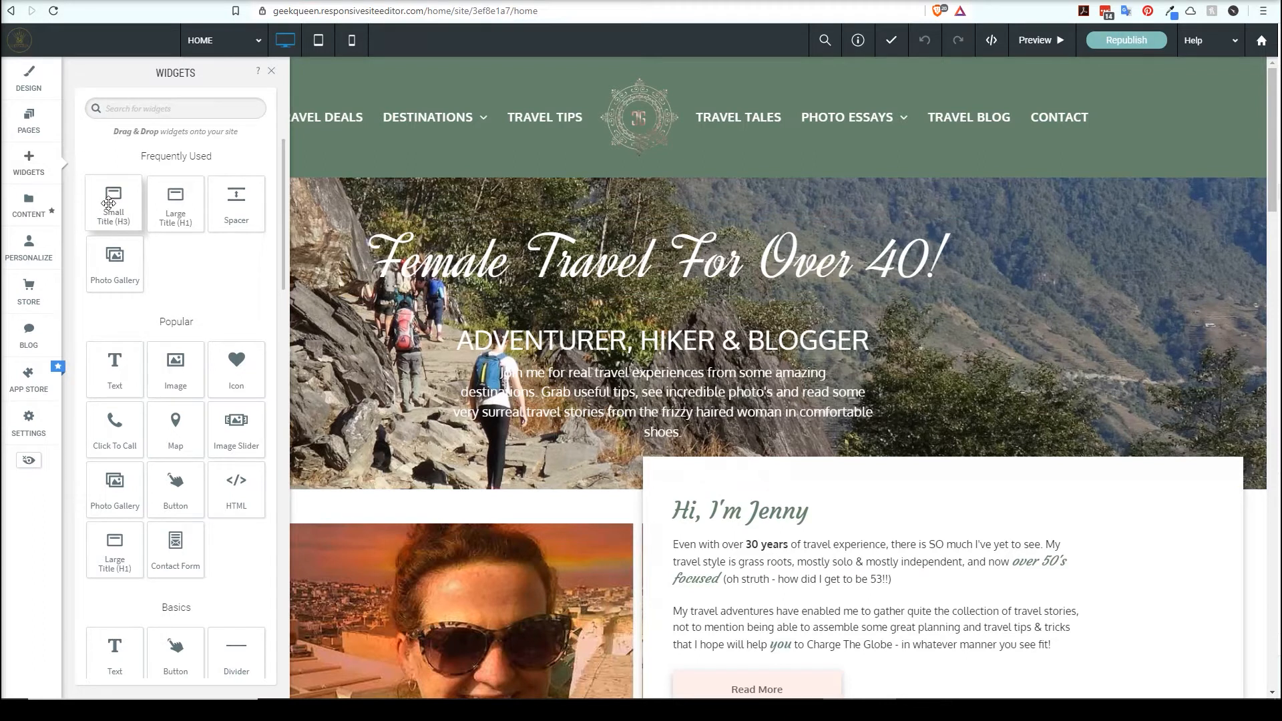
left_click(731, 513)
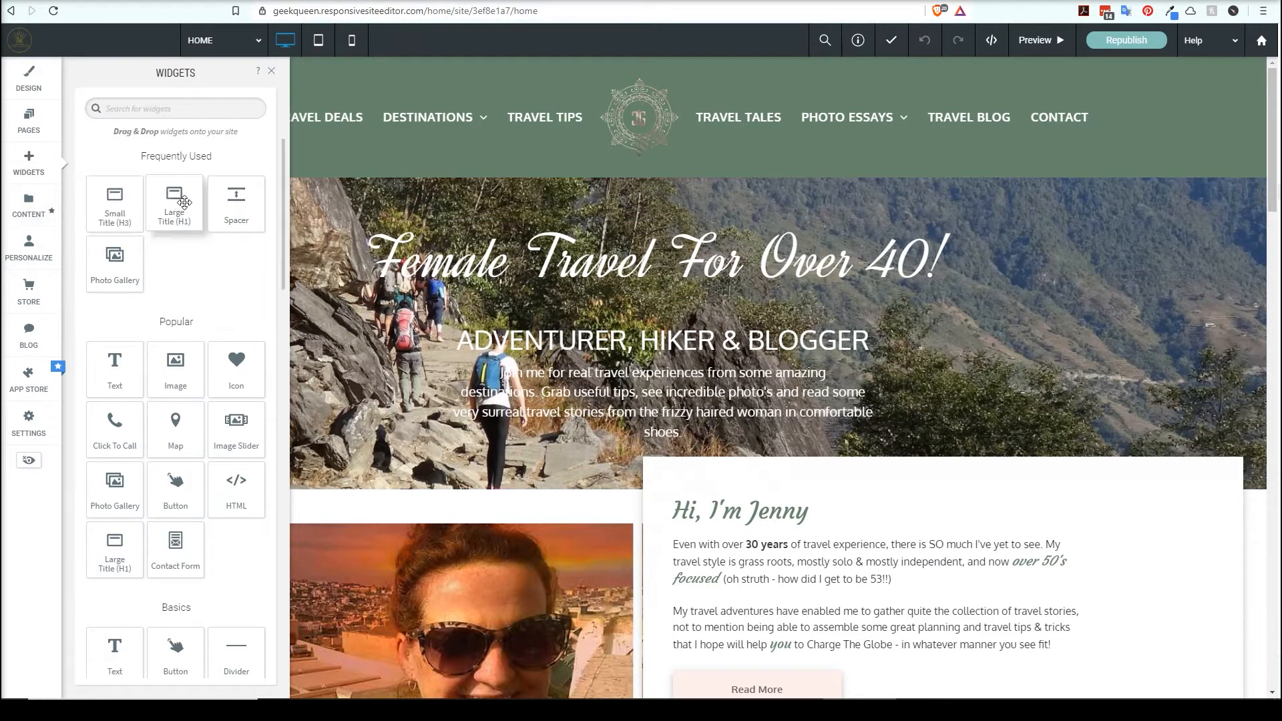
left_click_drag(180, 209, 691, 298)
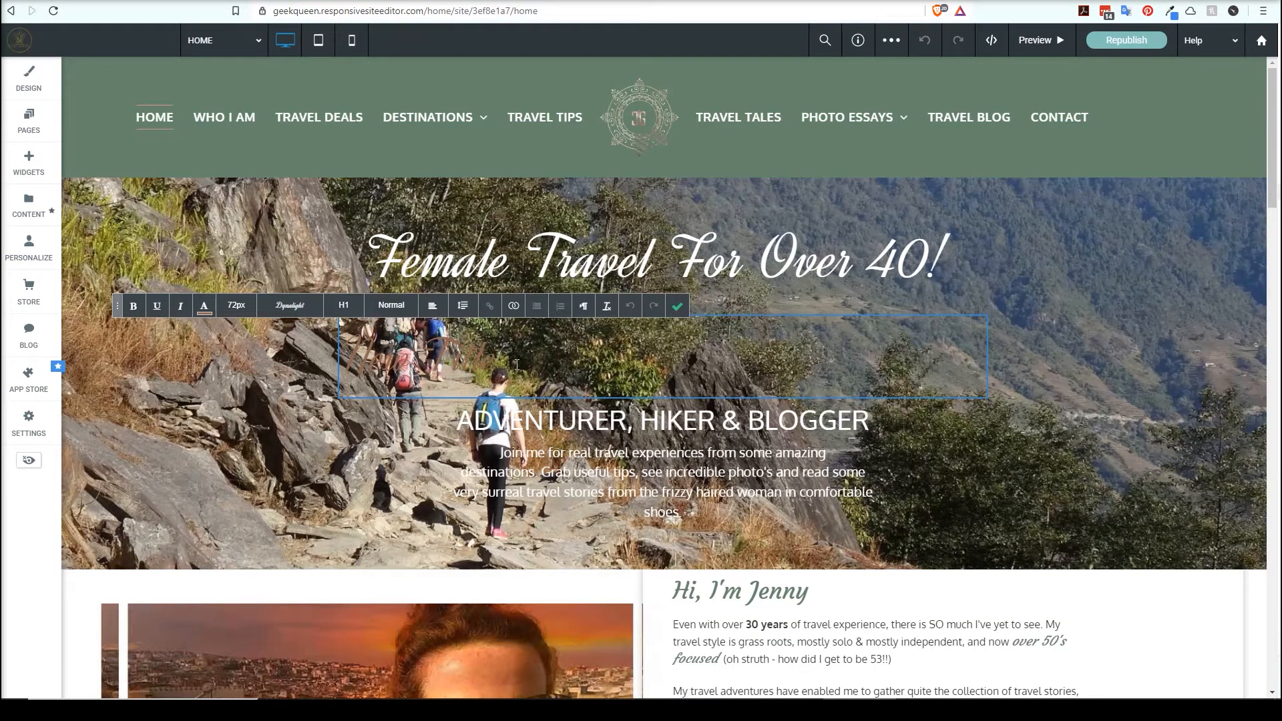
Set the heading type of the new title text to H2.
left_click_drag(517, 365, 339, 362)
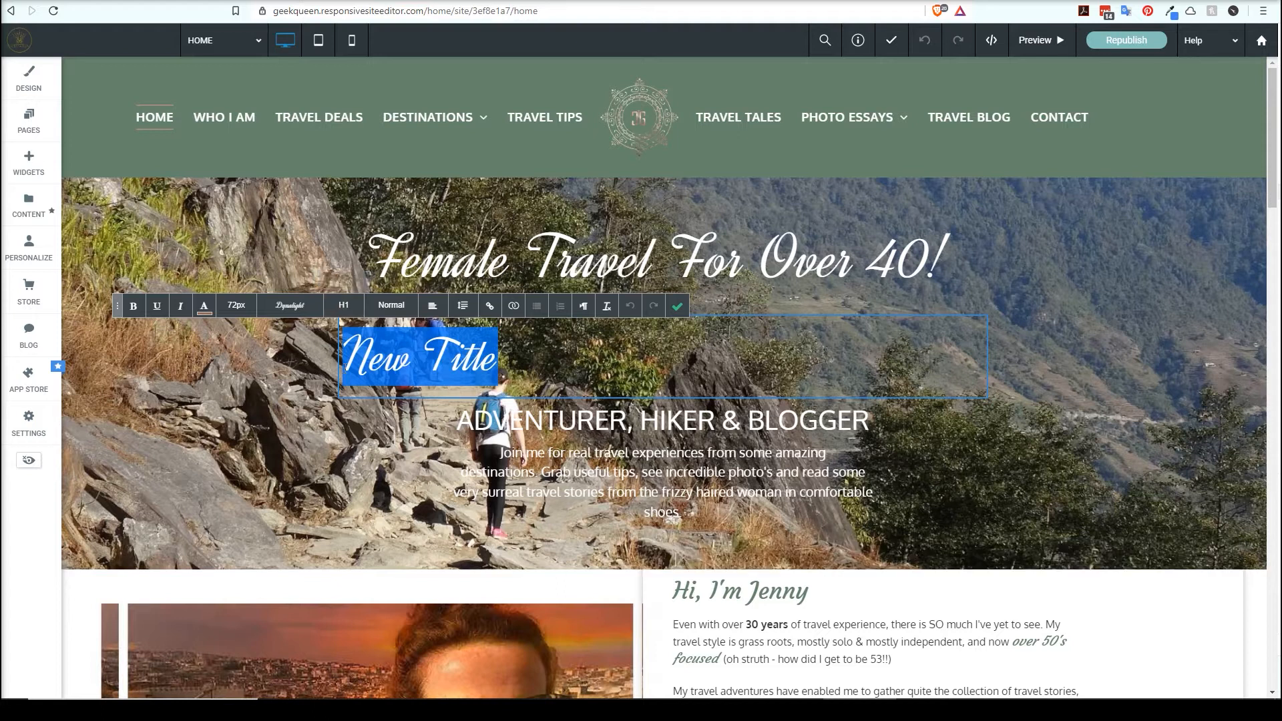
left_click(344, 305)
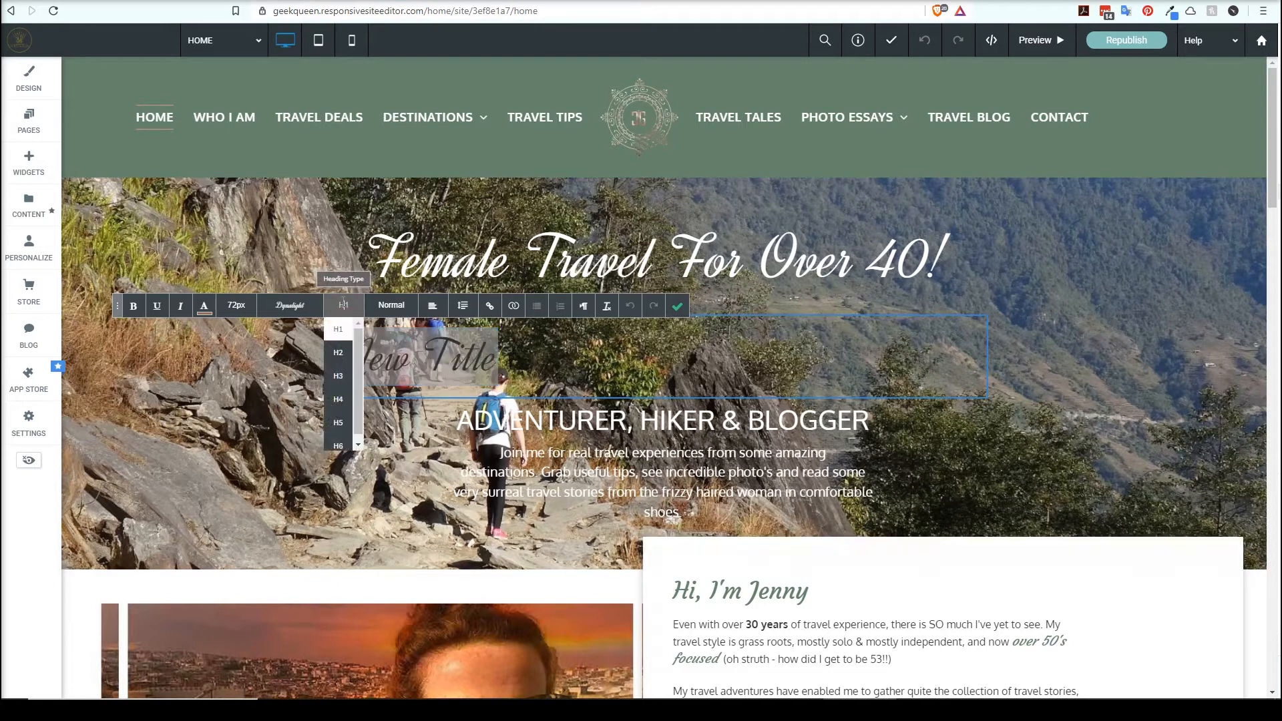
left_click(338, 353)
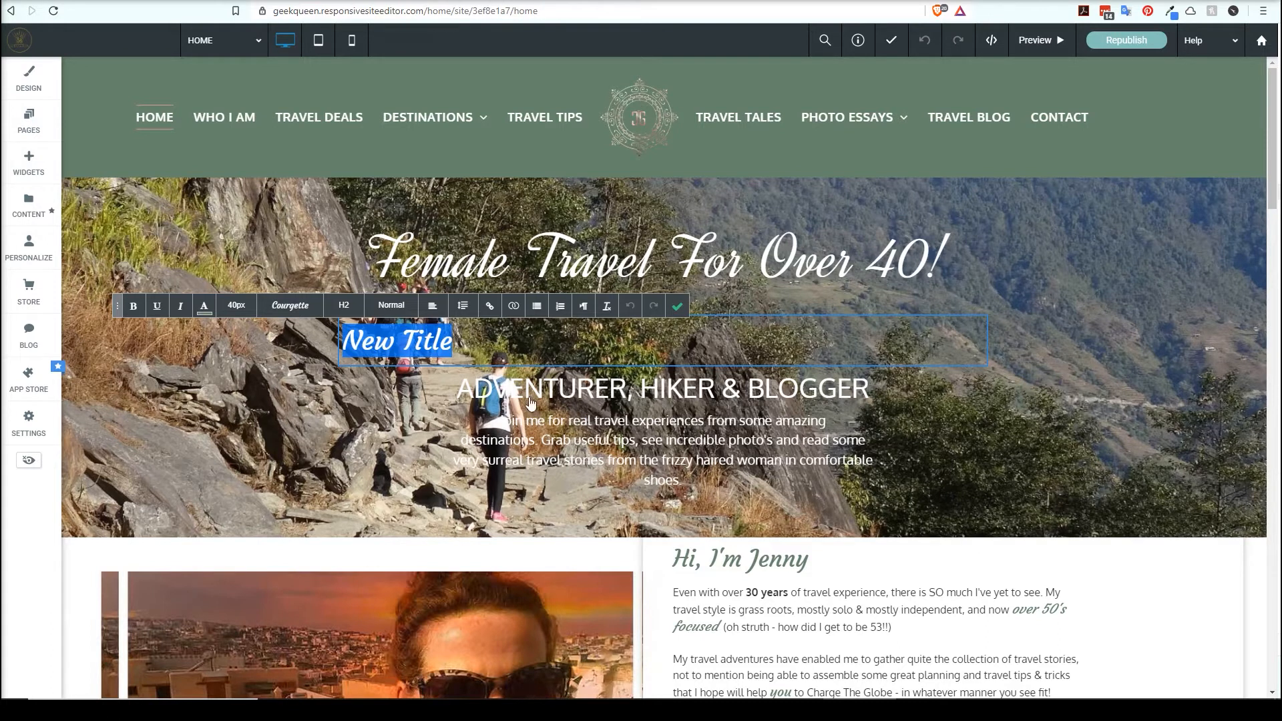
left_click(787, 389)
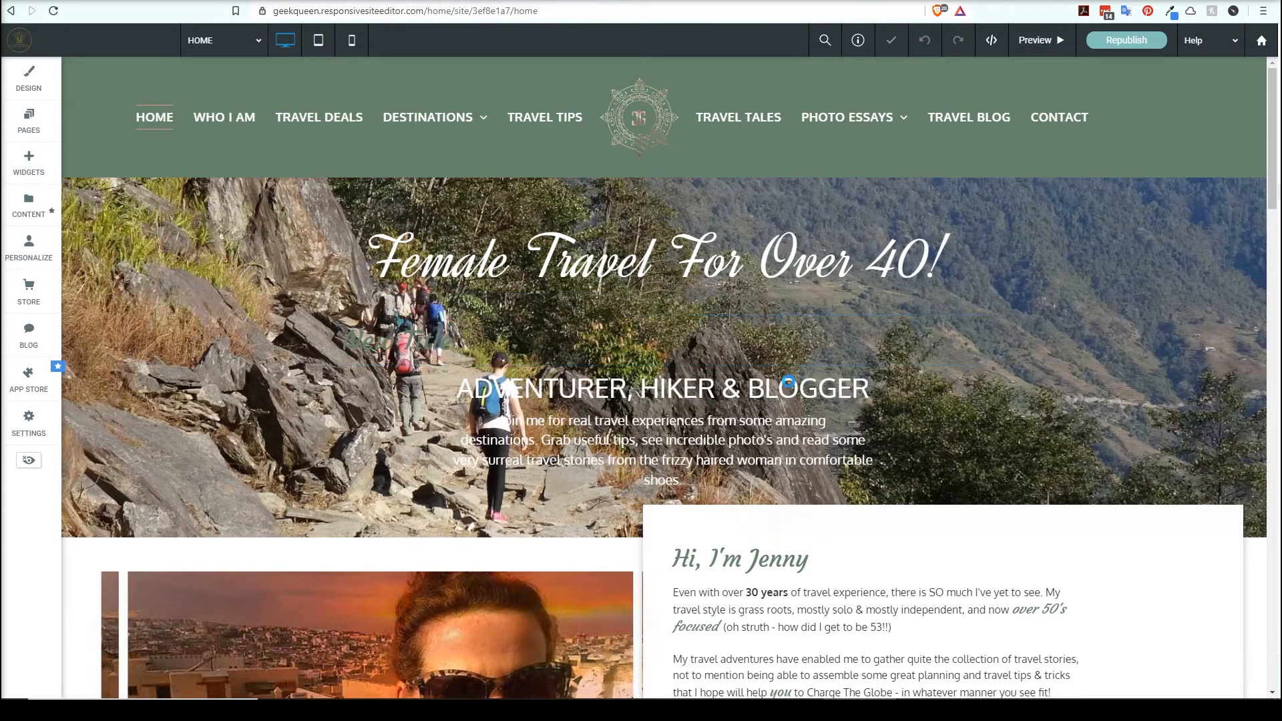
double_click(621, 441)
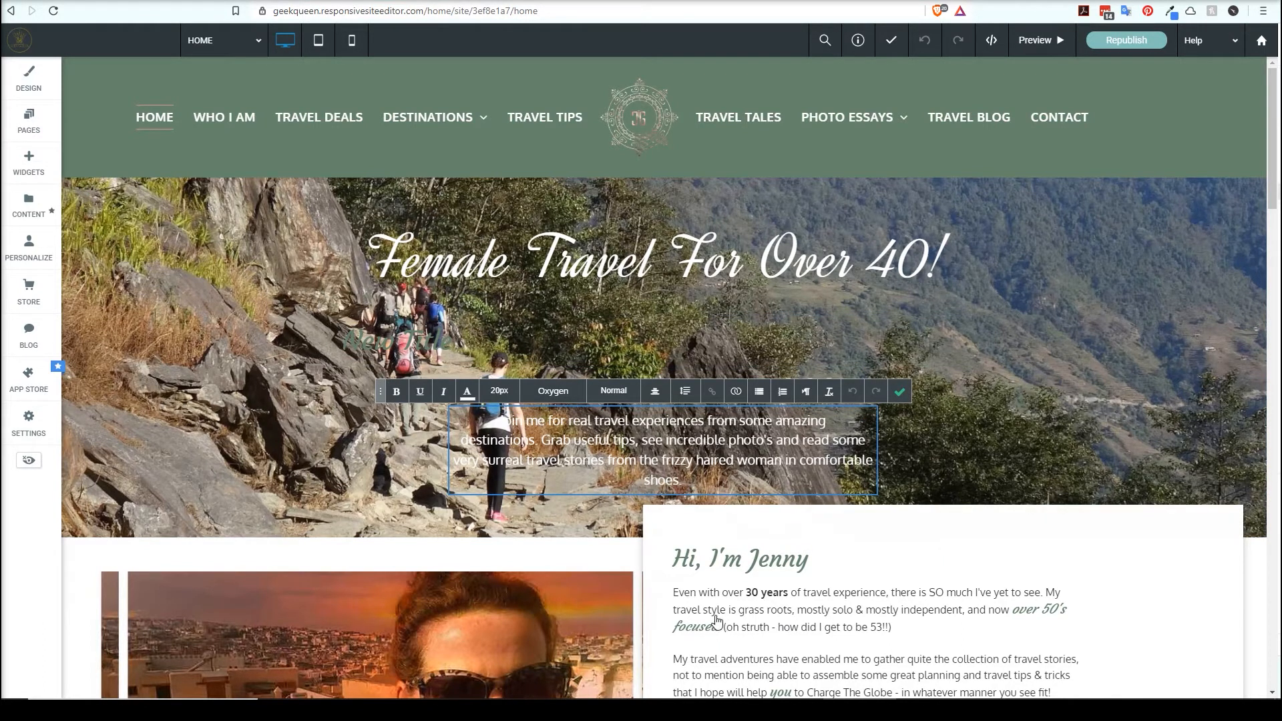
left_click(899, 392)
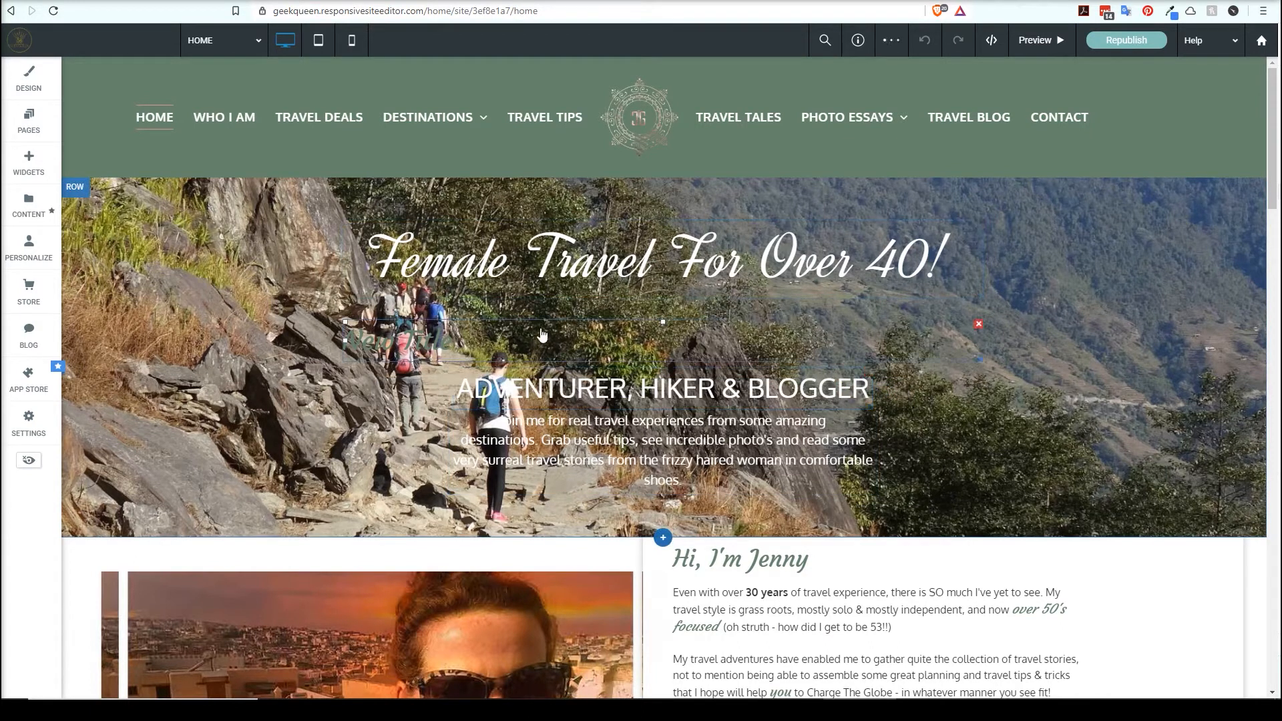
Set the new title's heading type back to H1 and finish editing its text.
left_click(485, 339)
left_click_drag(485, 340, 303, 337)
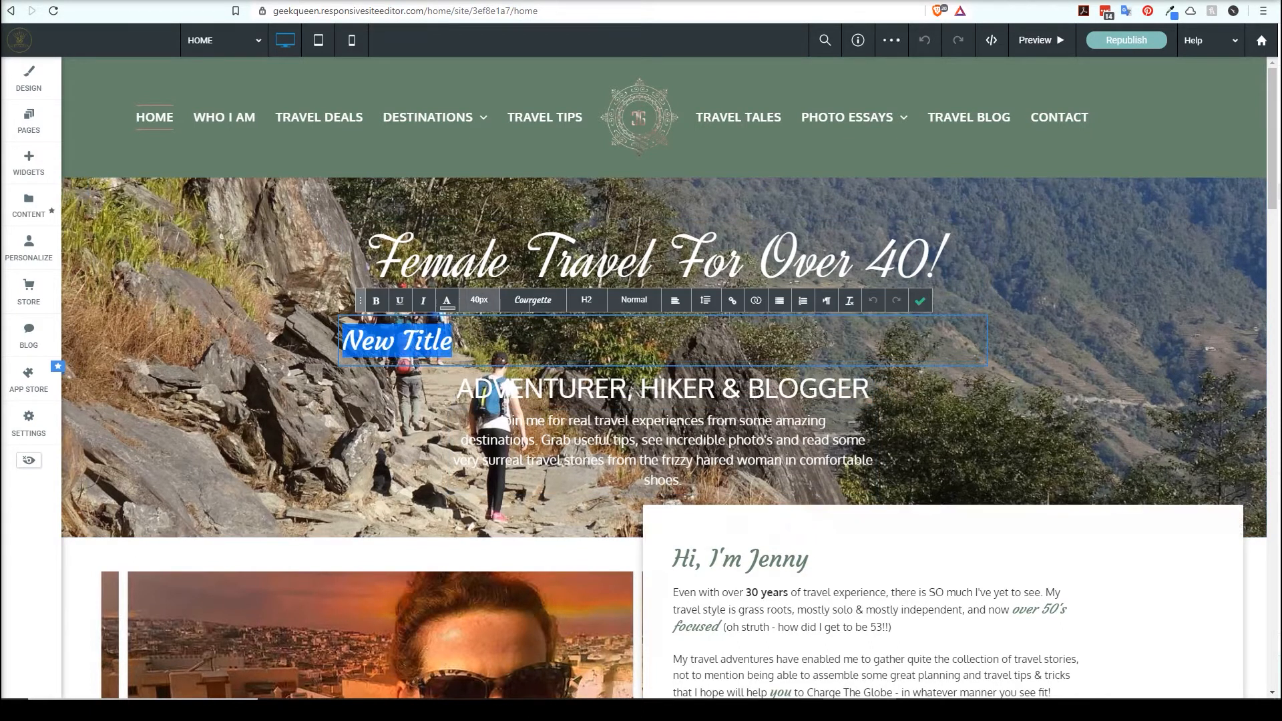
left_click(594, 303)
left_click(582, 323)
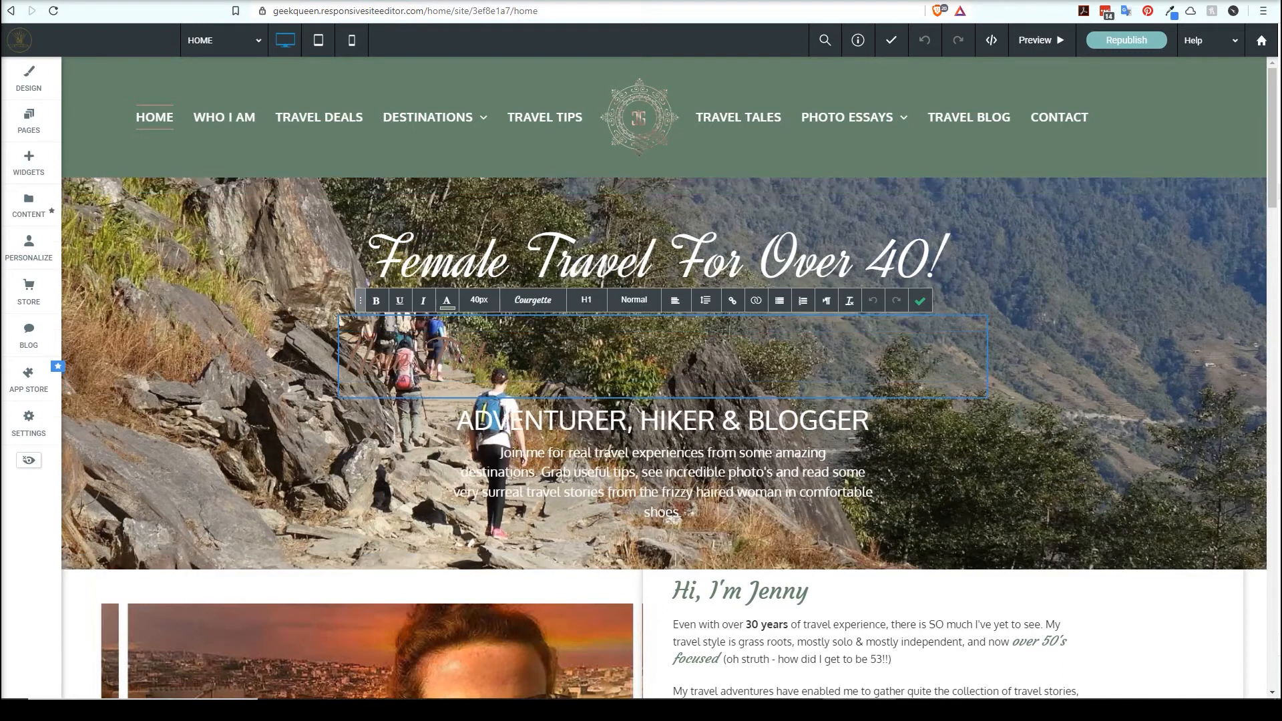
left_click(921, 299)
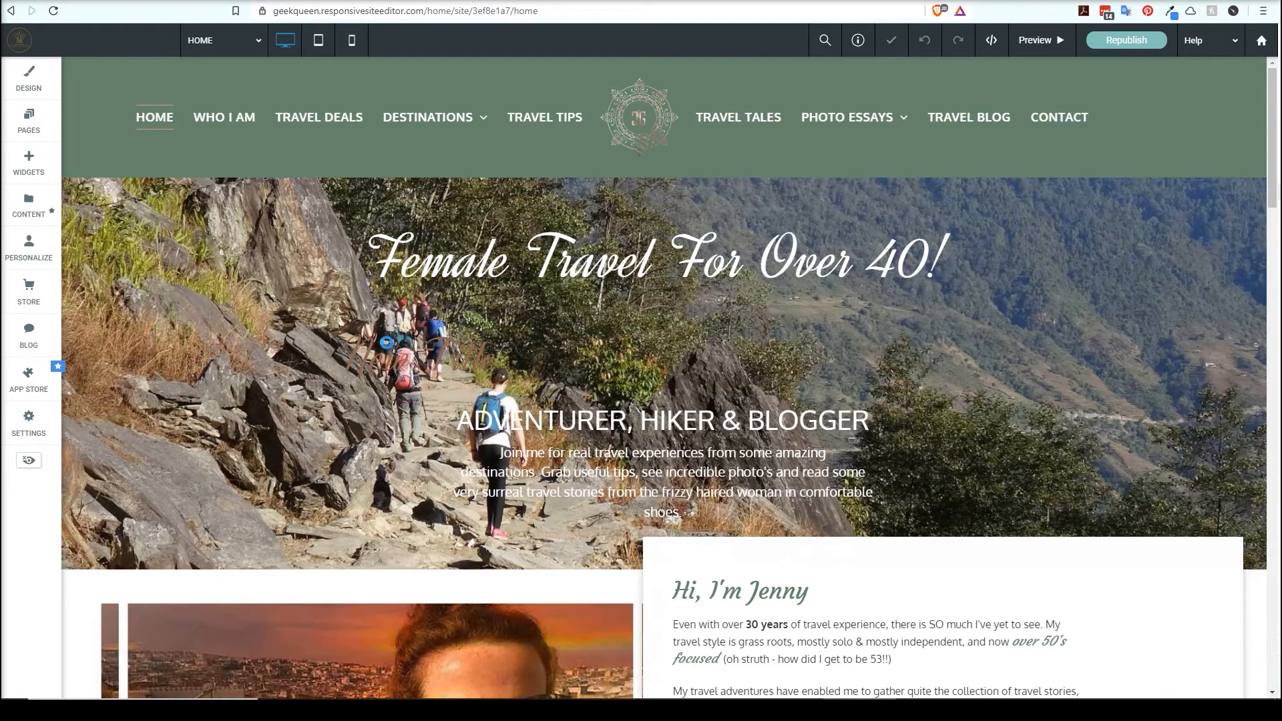
right_click(545, 348)
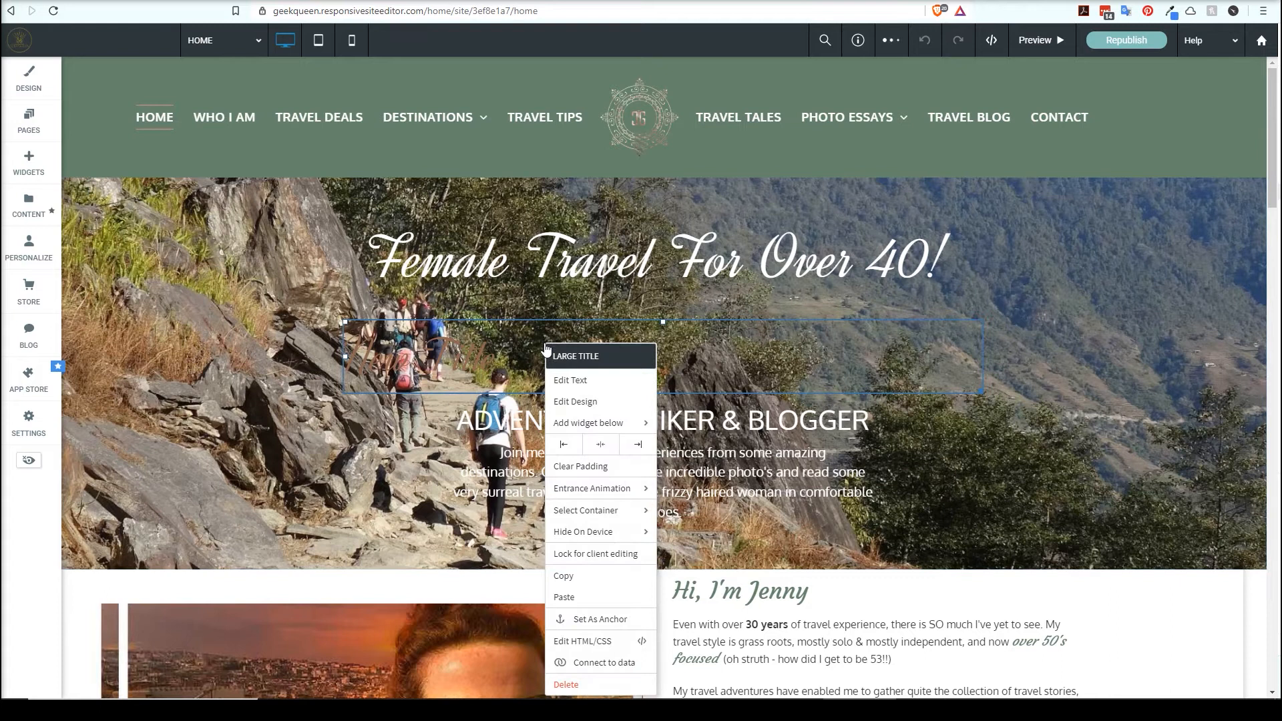
left_click(20, 639)
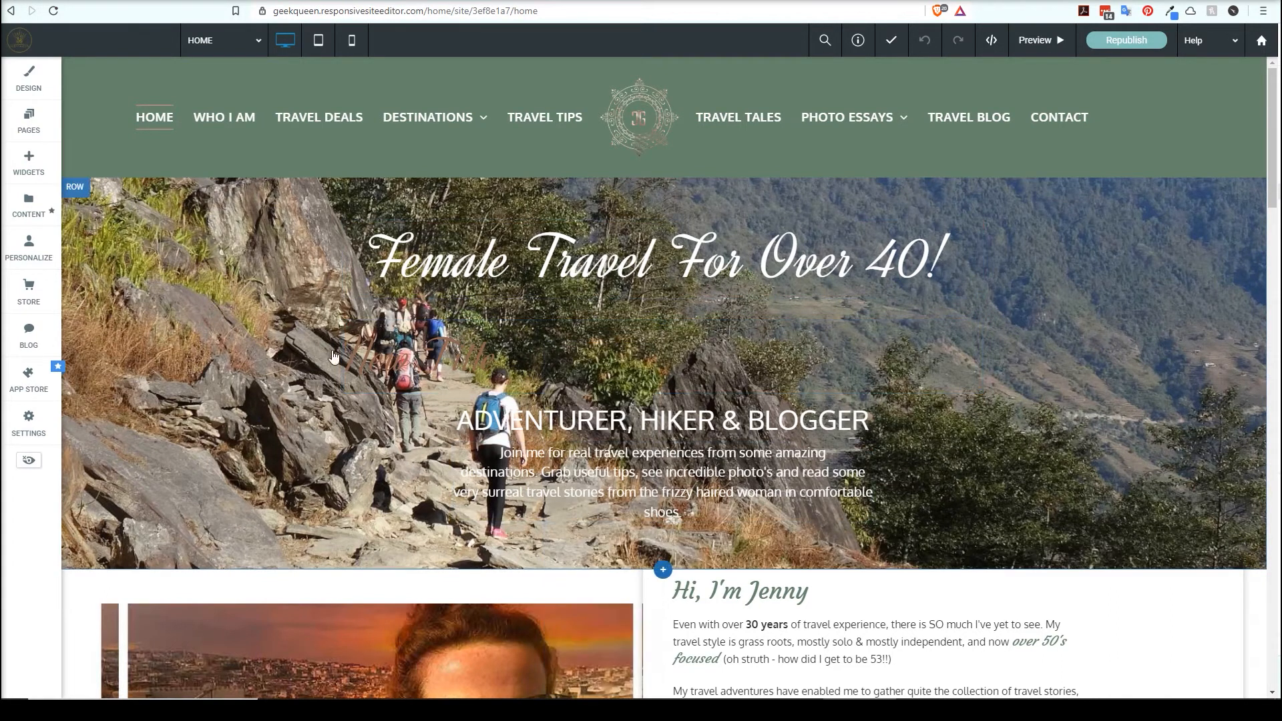
left_click(467, 261)
left_click_drag(424, 262, 709, 262)
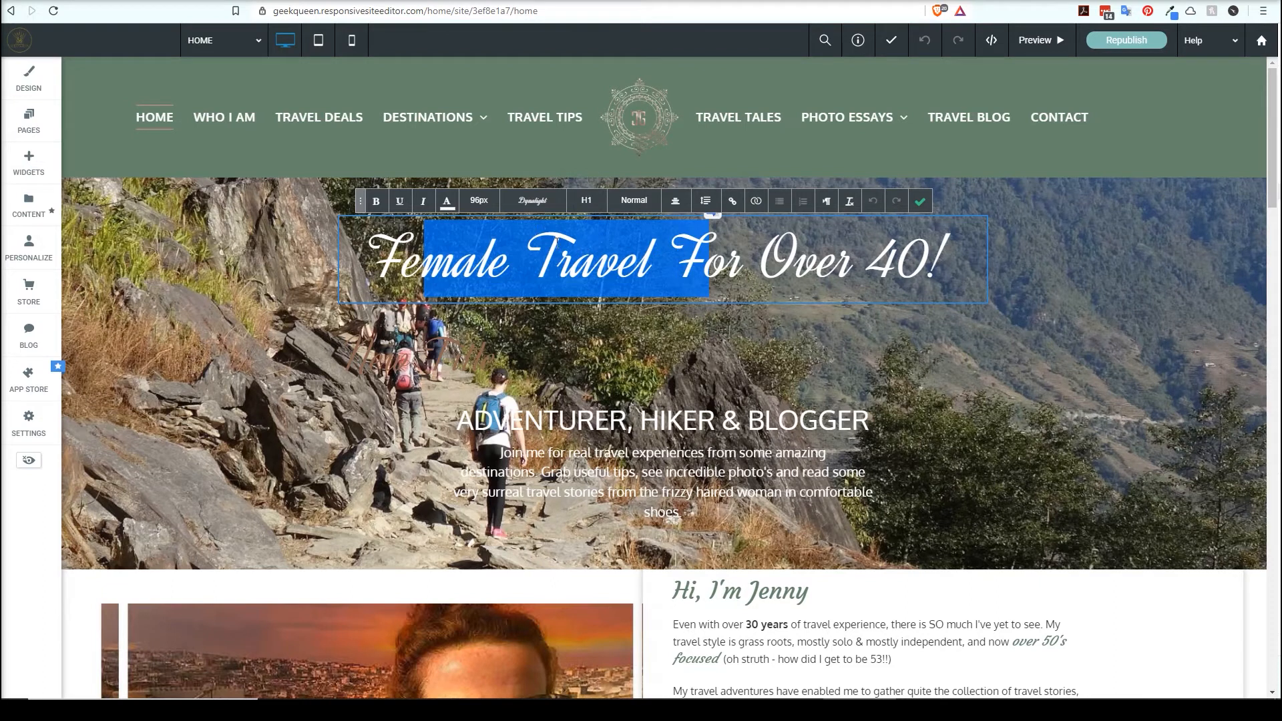
left_click(920, 203)
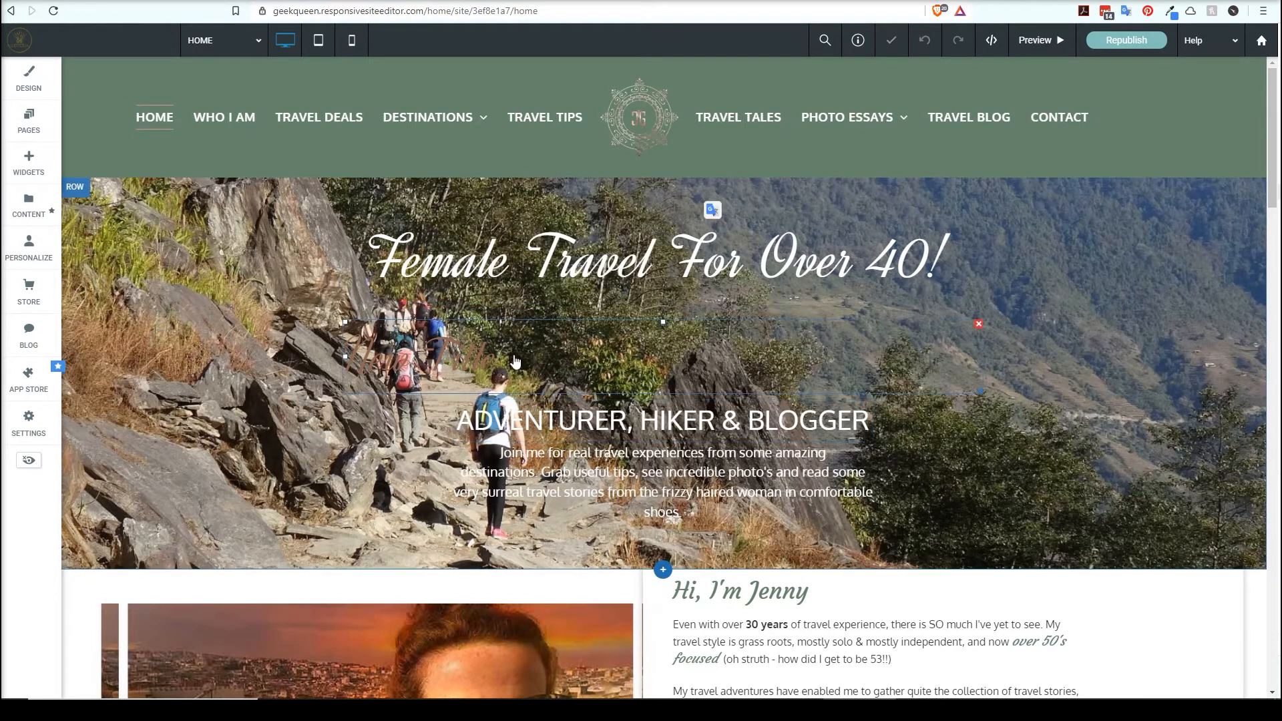
right_click(526, 256)
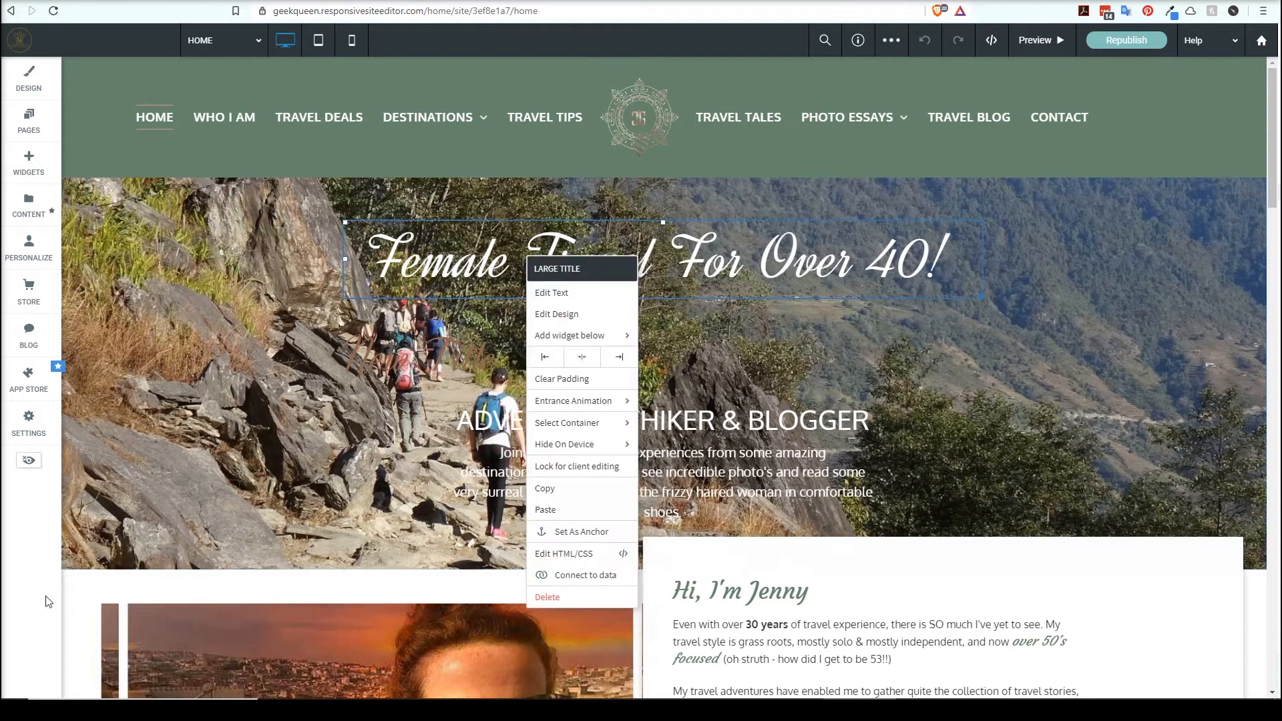
left_click(18, 608)
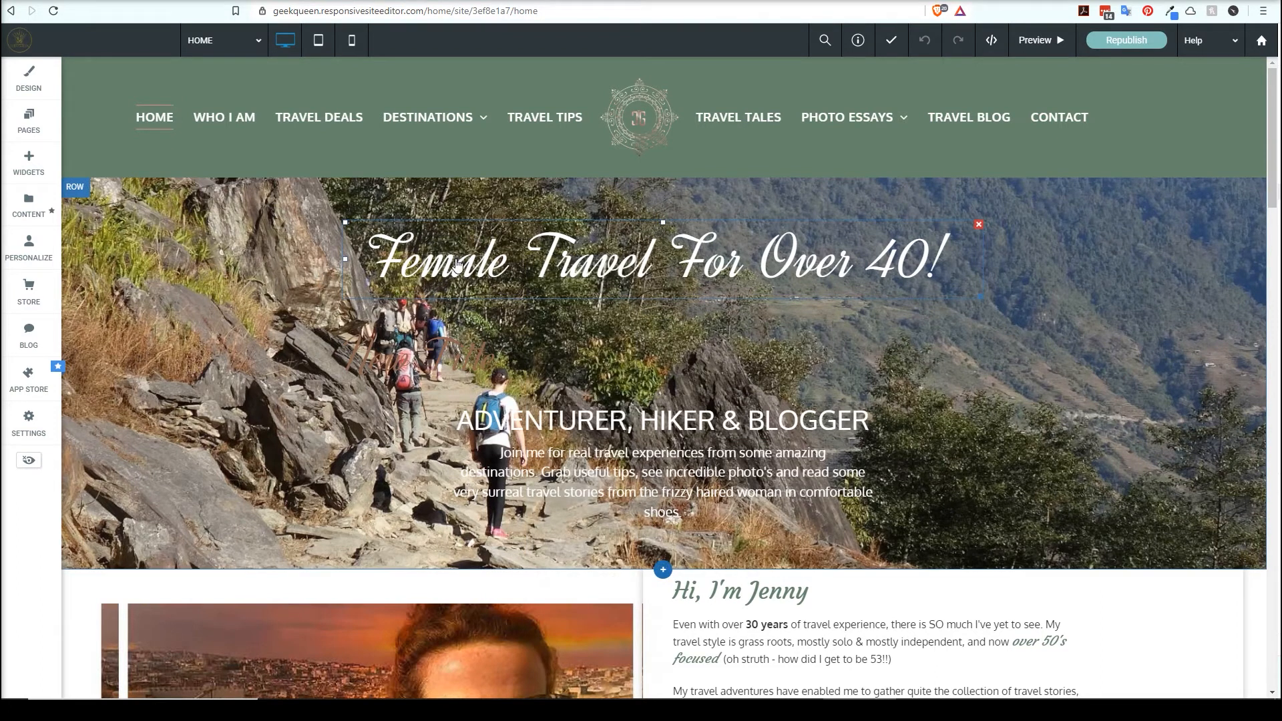
Give the "Female Travel For Over 40!" heading an orange #ff6333 background color at 41% opacity.
right_click(590, 255)
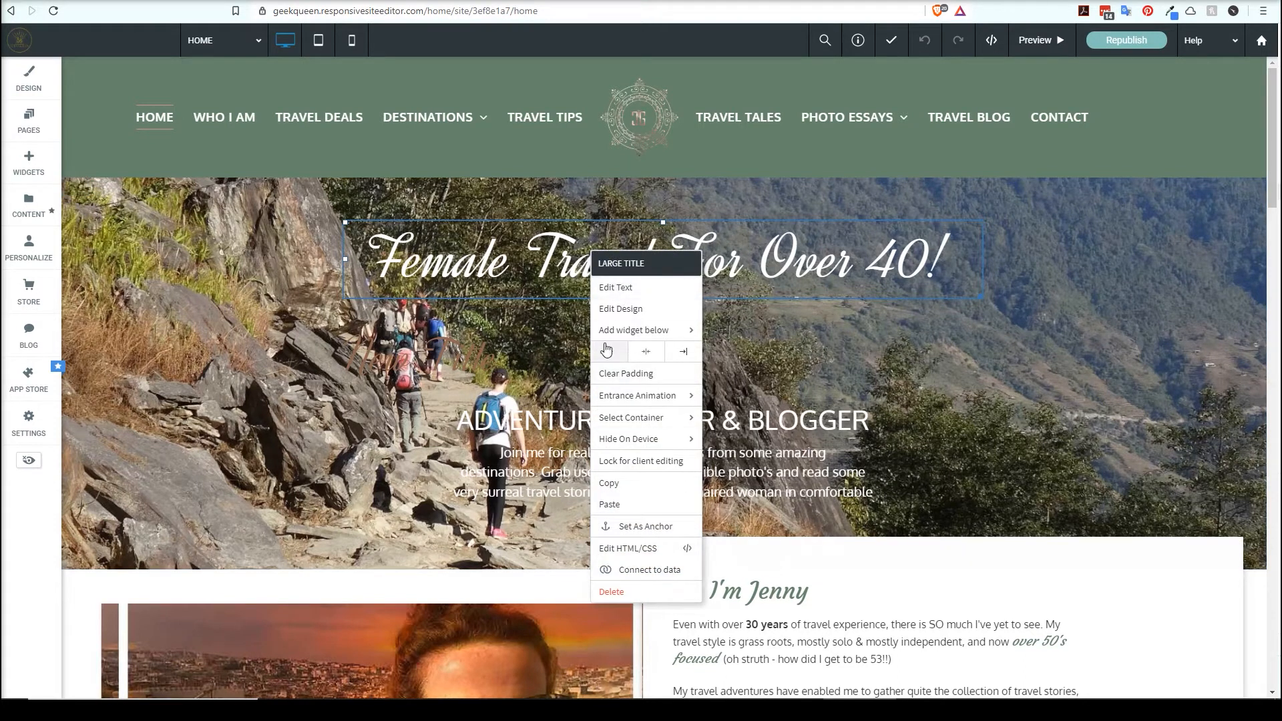
left_click(618, 310)
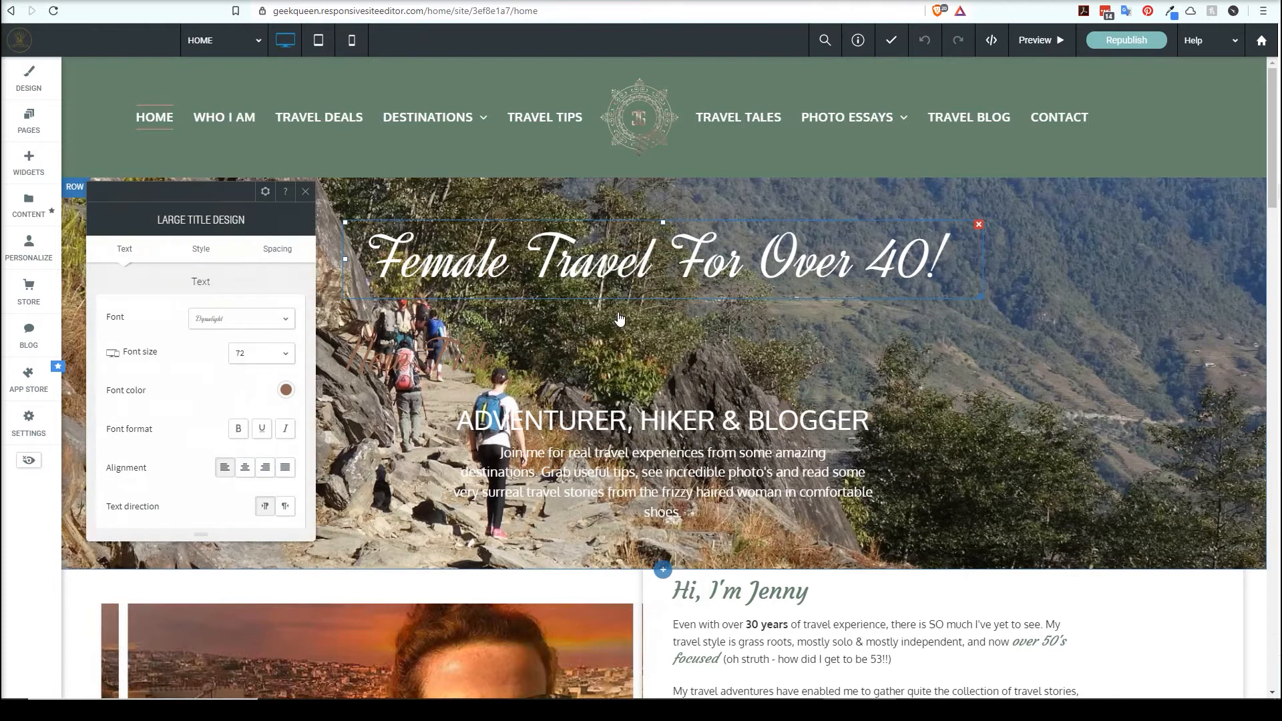
scroll(171, 367, "down", 3)
scroll(167, 369, "down", 2)
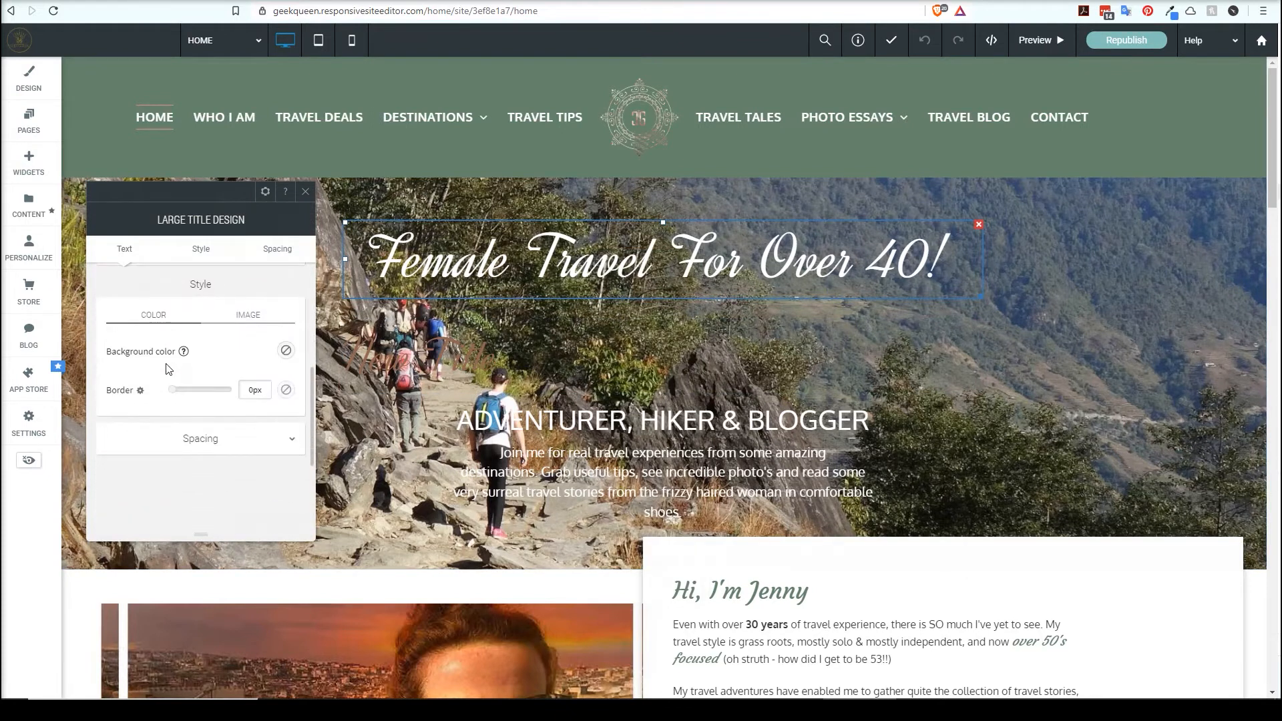
left_click(285, 351)
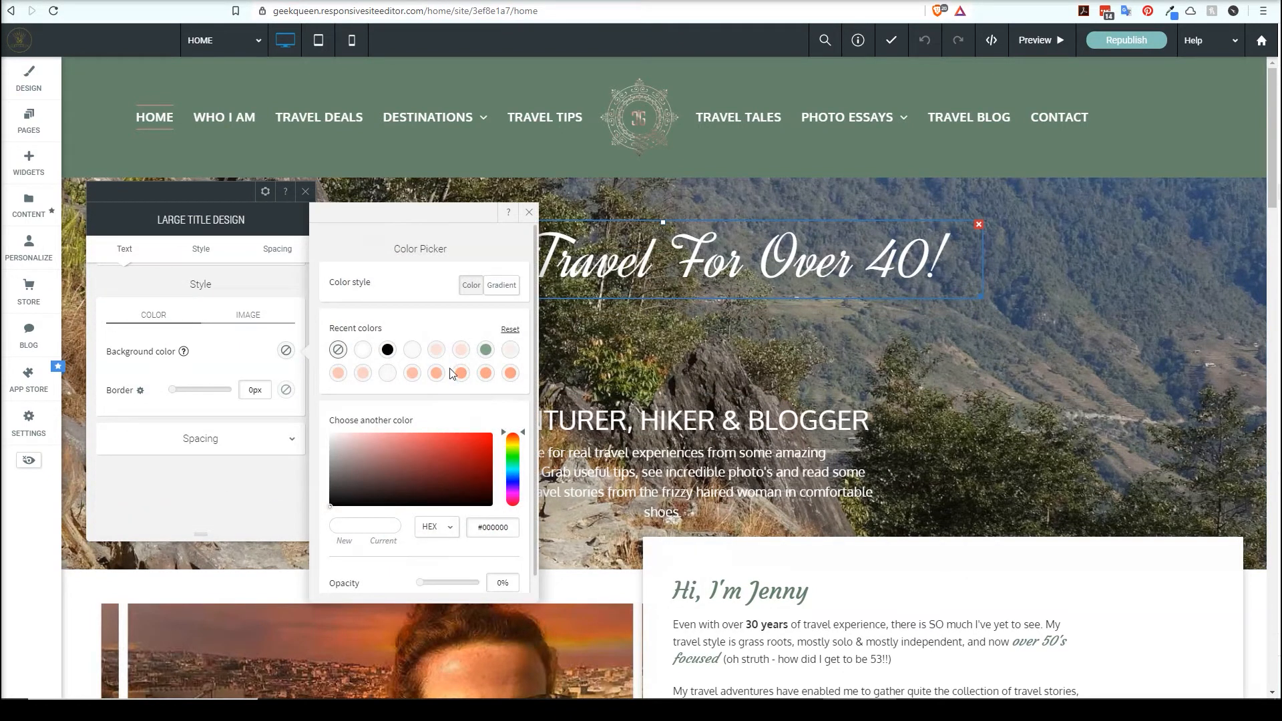
left_click(413, 373)
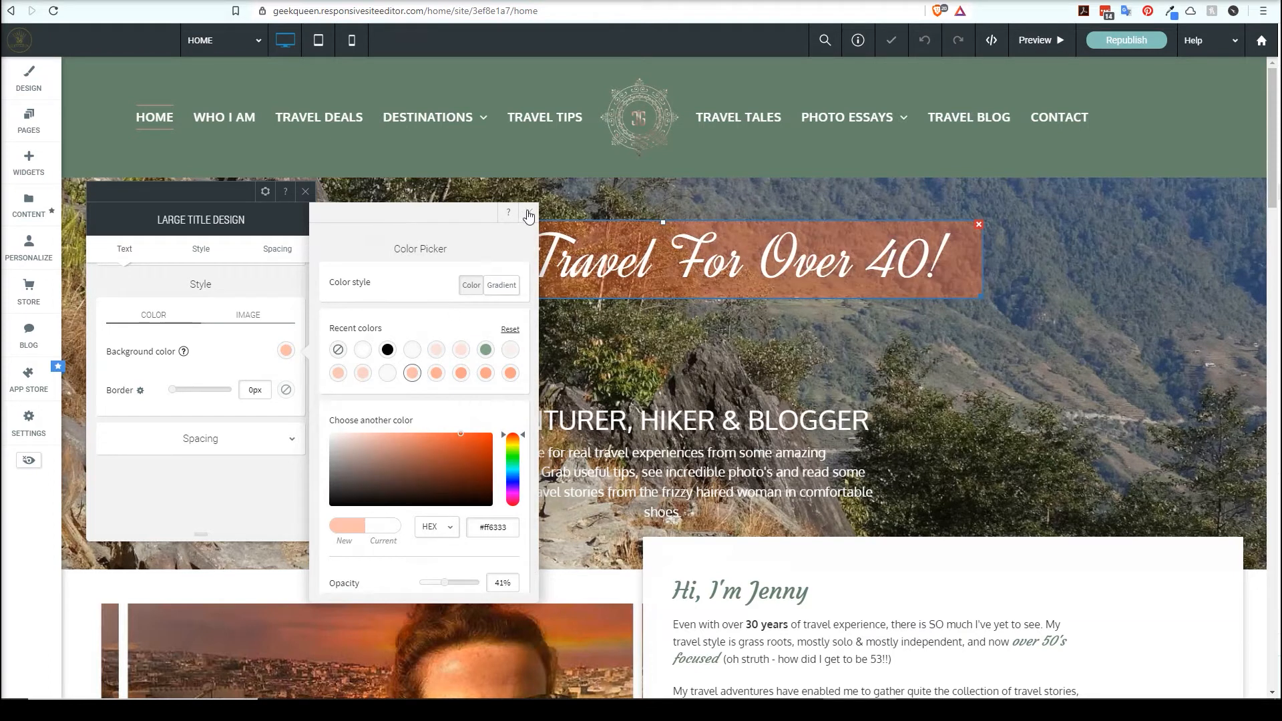
left_click(527, 214)
left_click(305, 191)
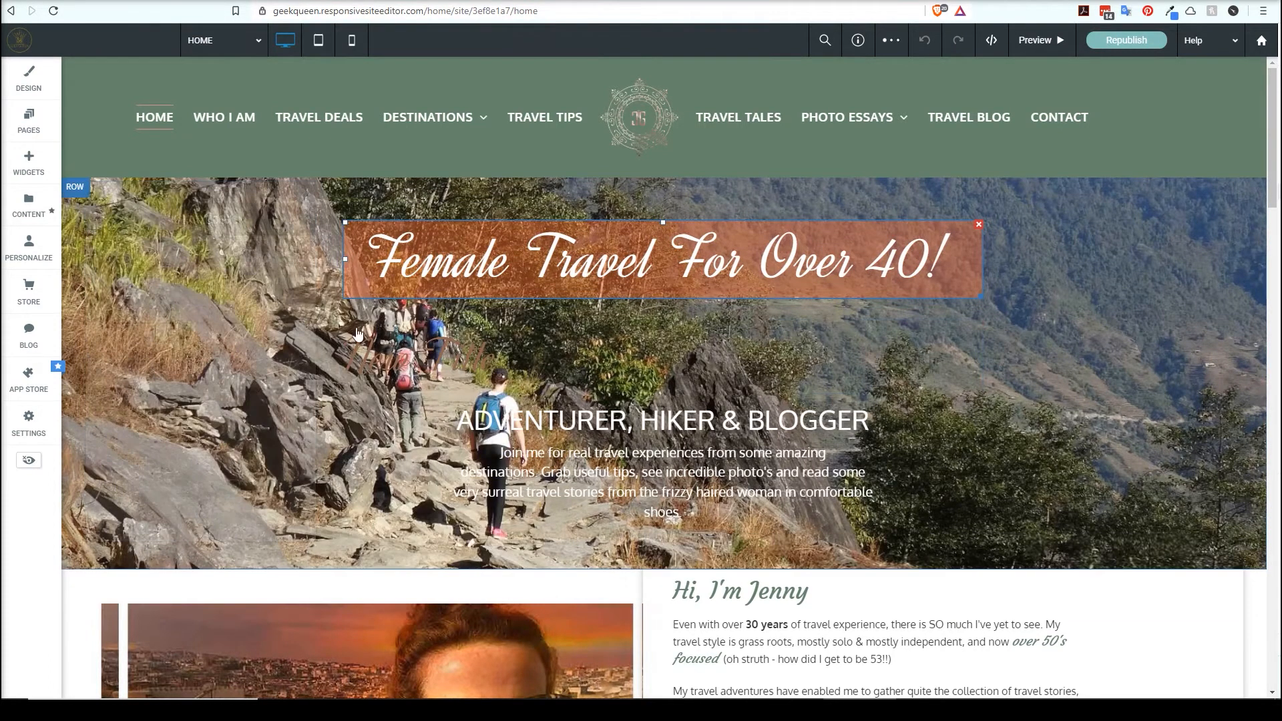
Give the new title below the main heading a white #ffffff background color at 50% opacity.
right_click(551, 352)
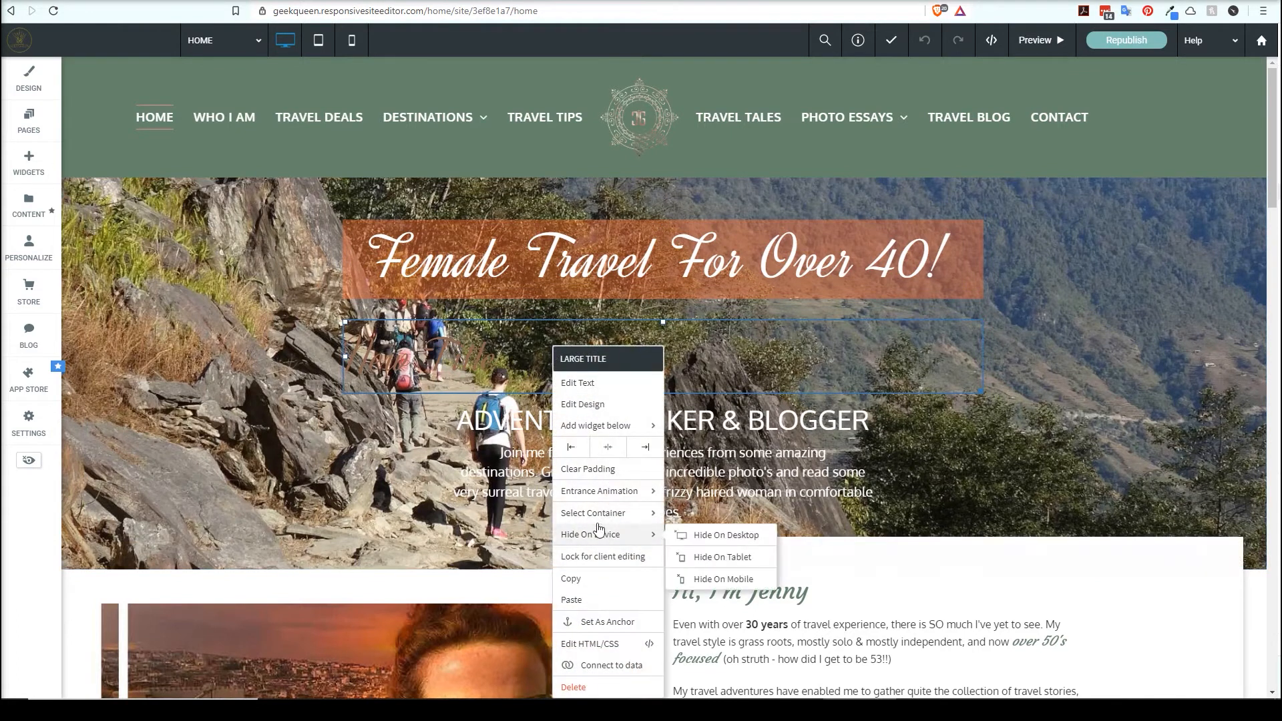
left_click(578, 405)
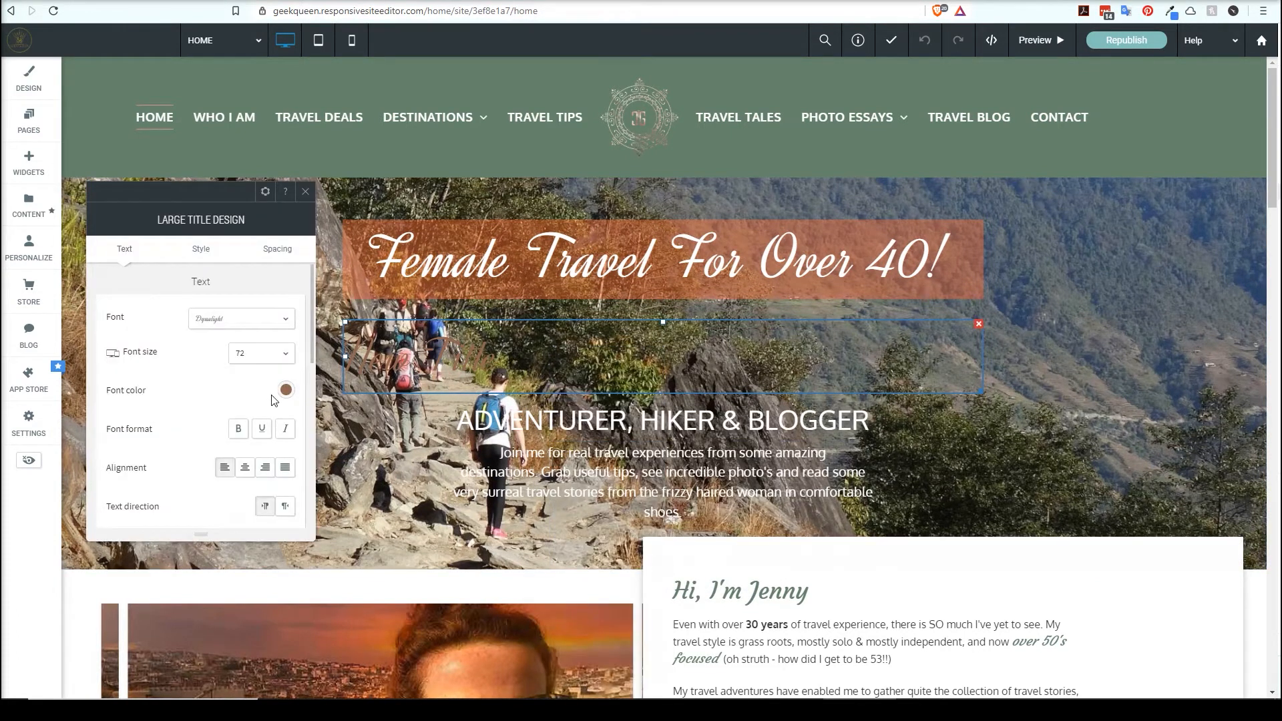
scroll(134, 374, "down", 3)
left_click(286, 417)
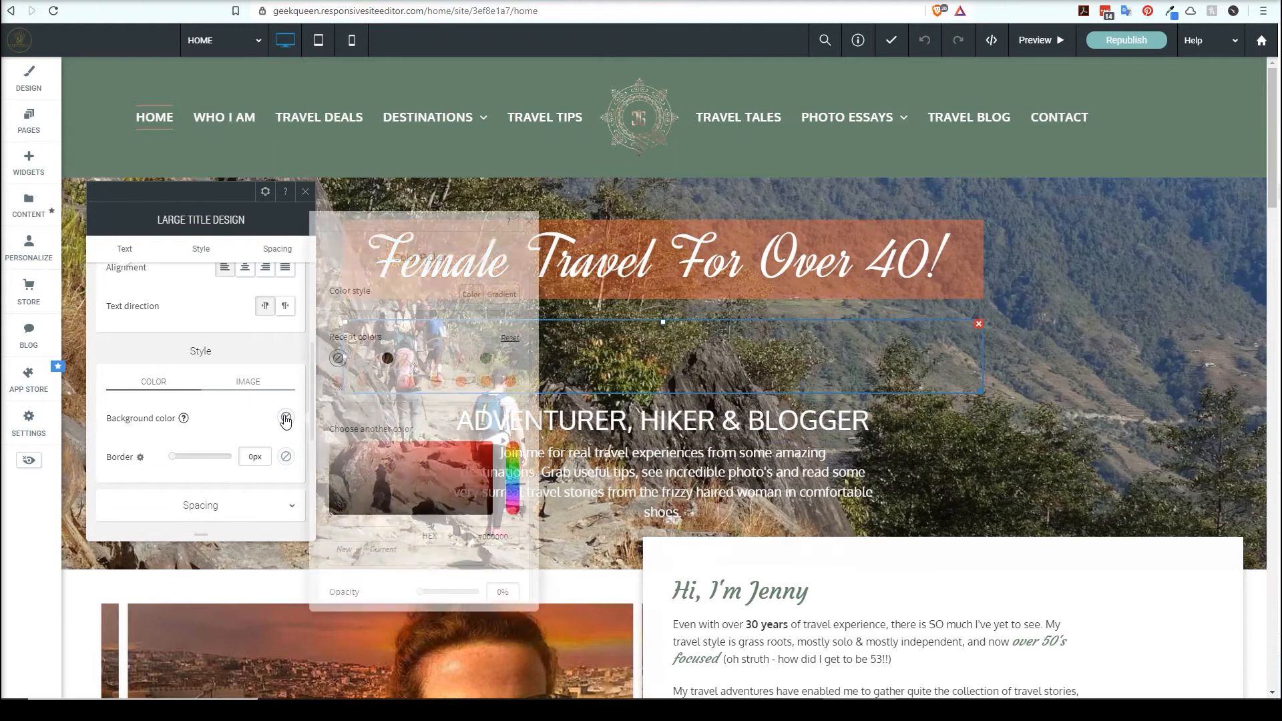
left_click(362, 359)
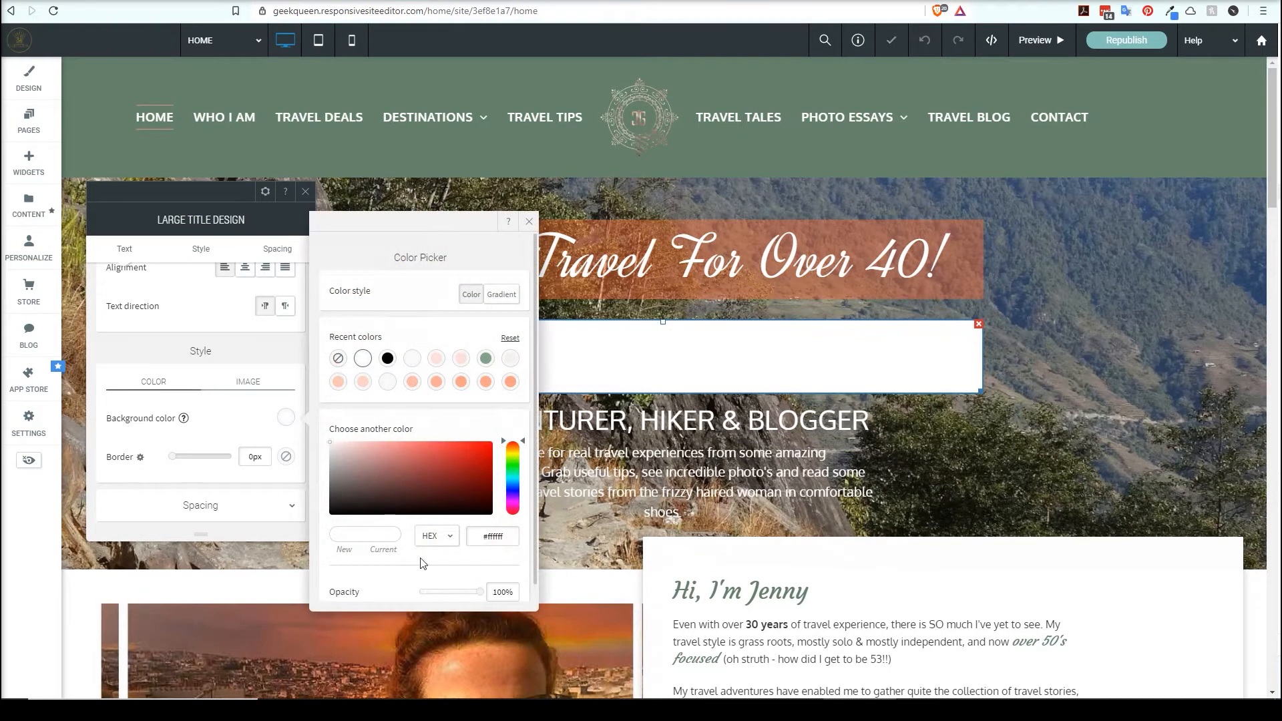
left_click(455, 598)
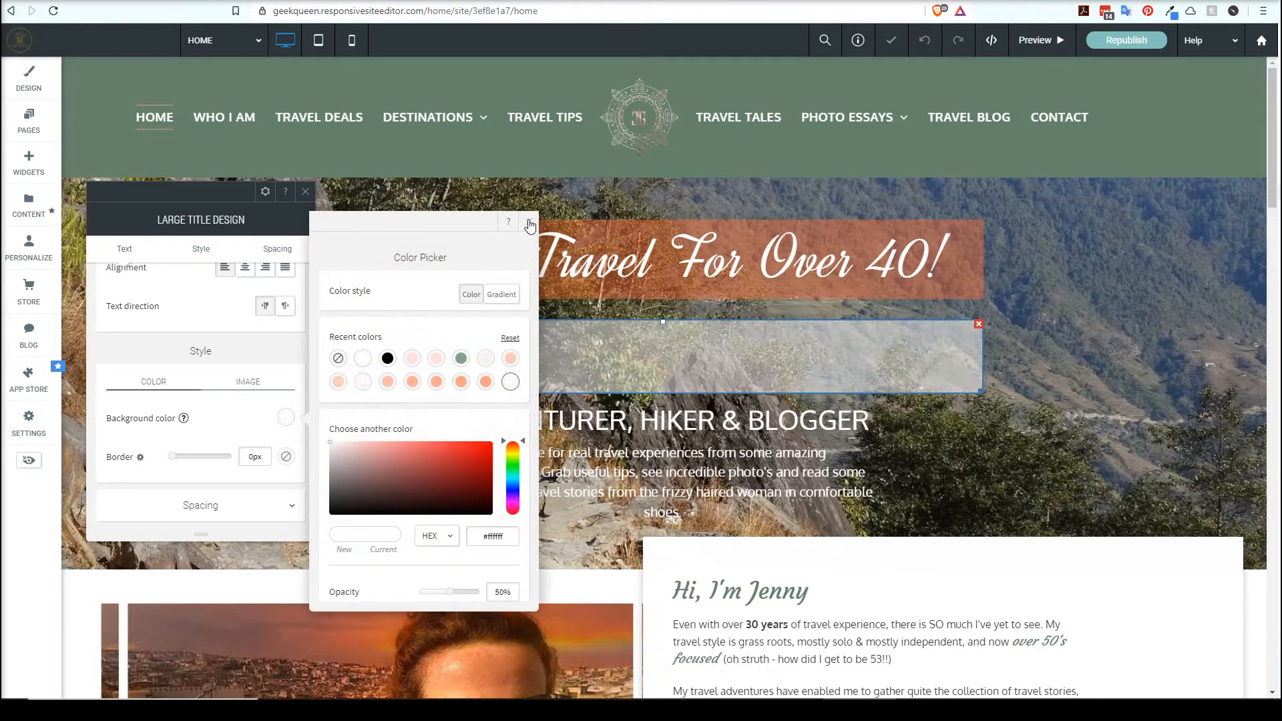
left_click(529, 221)
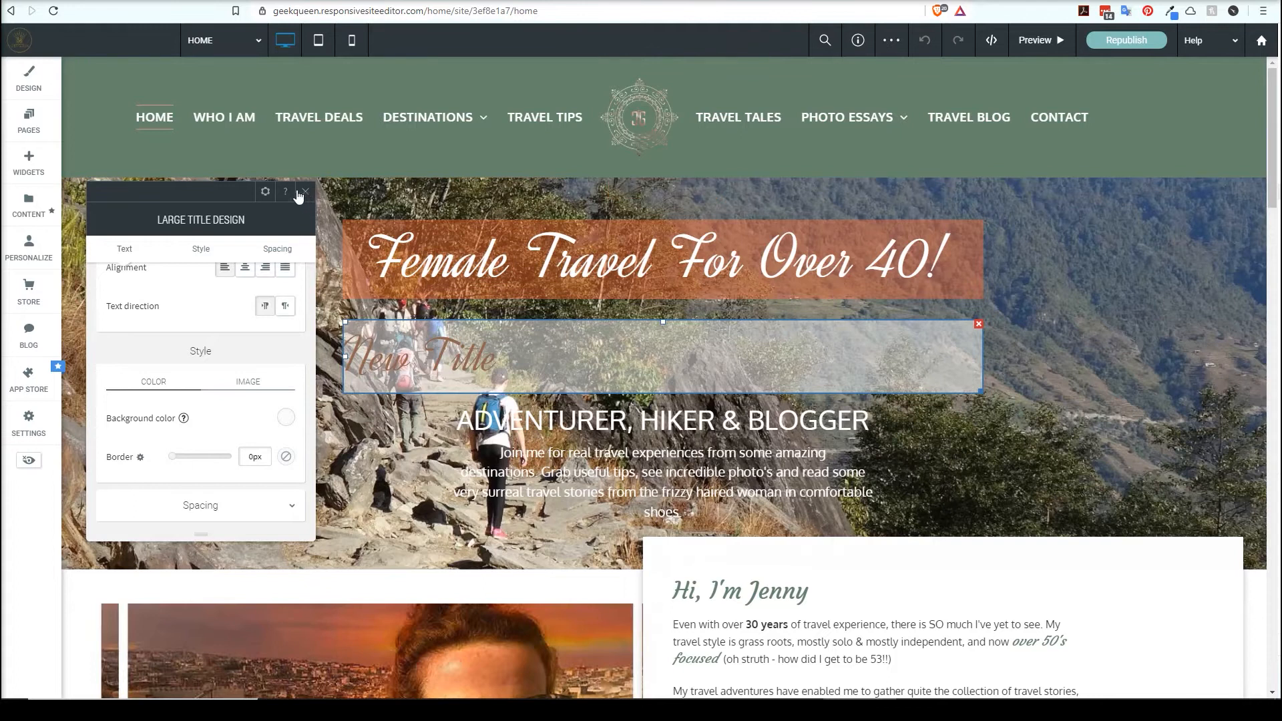
left_click(306, 192)
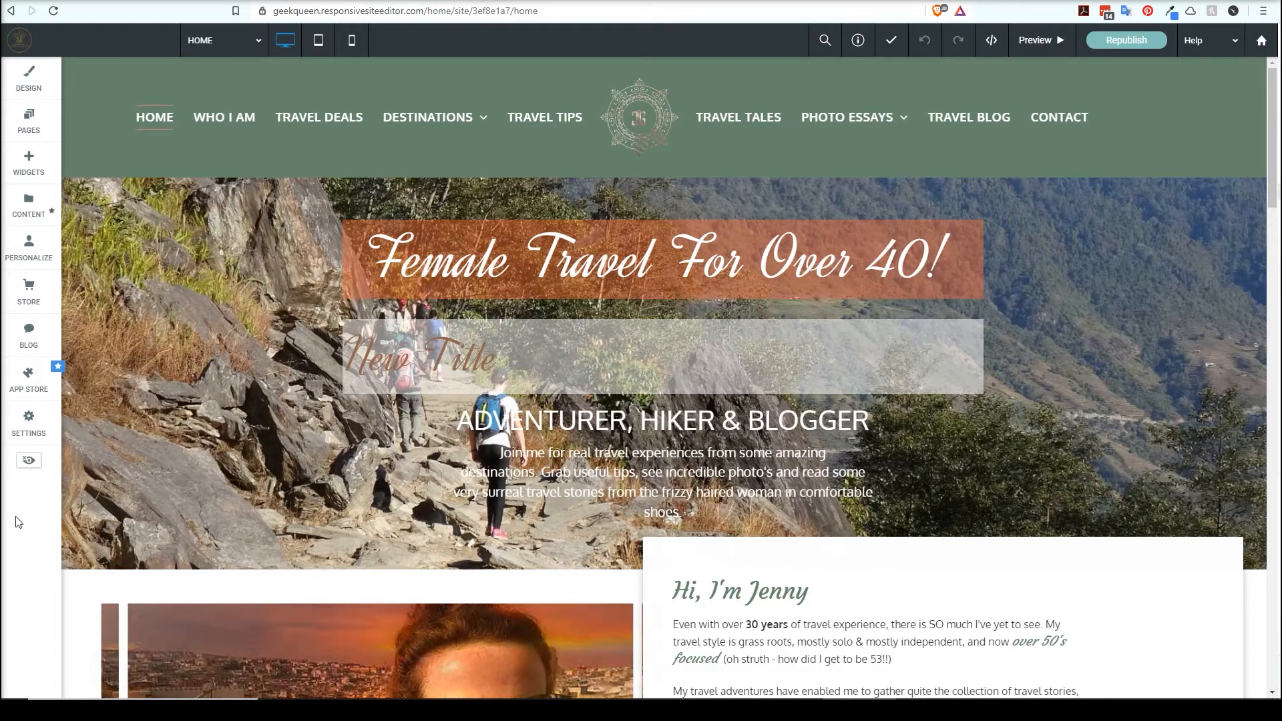
Open the site's global text design settings and examine the paragraph and H1 global title styles.
left_click(24, 81)
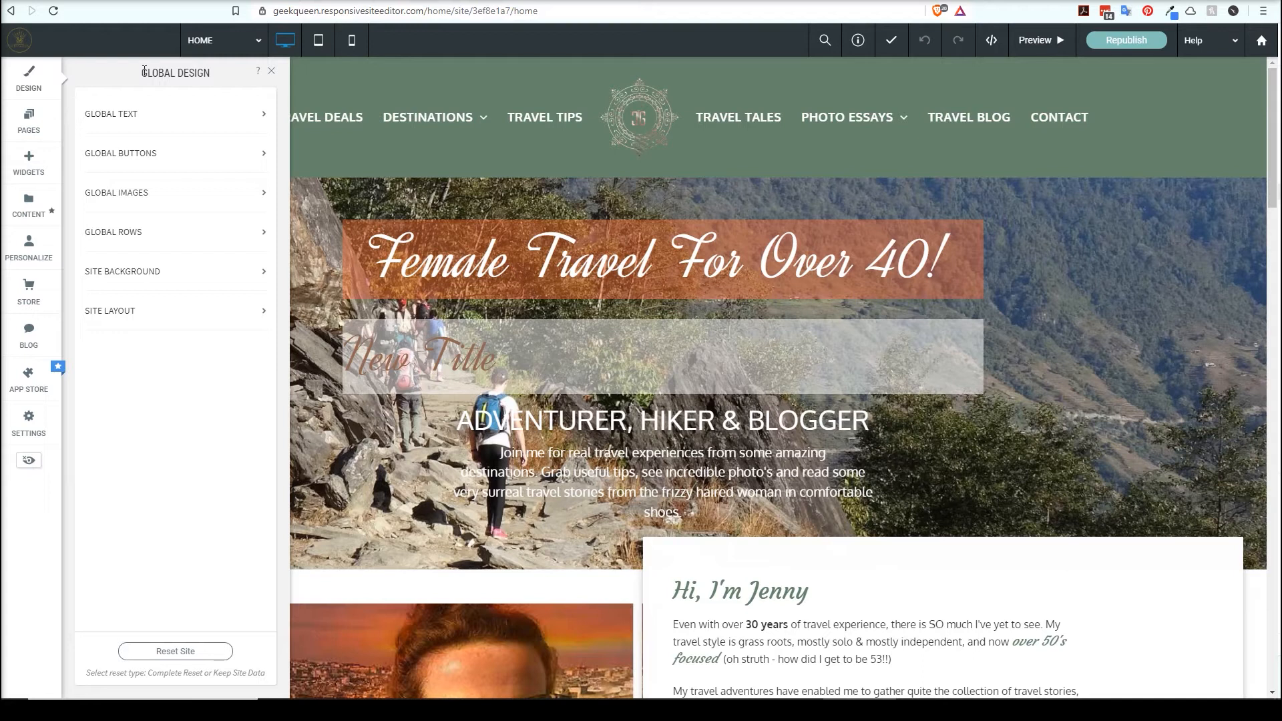
left_click(114, 119)
scroll(107, 118, "down", 2)
left_click(731, 647)
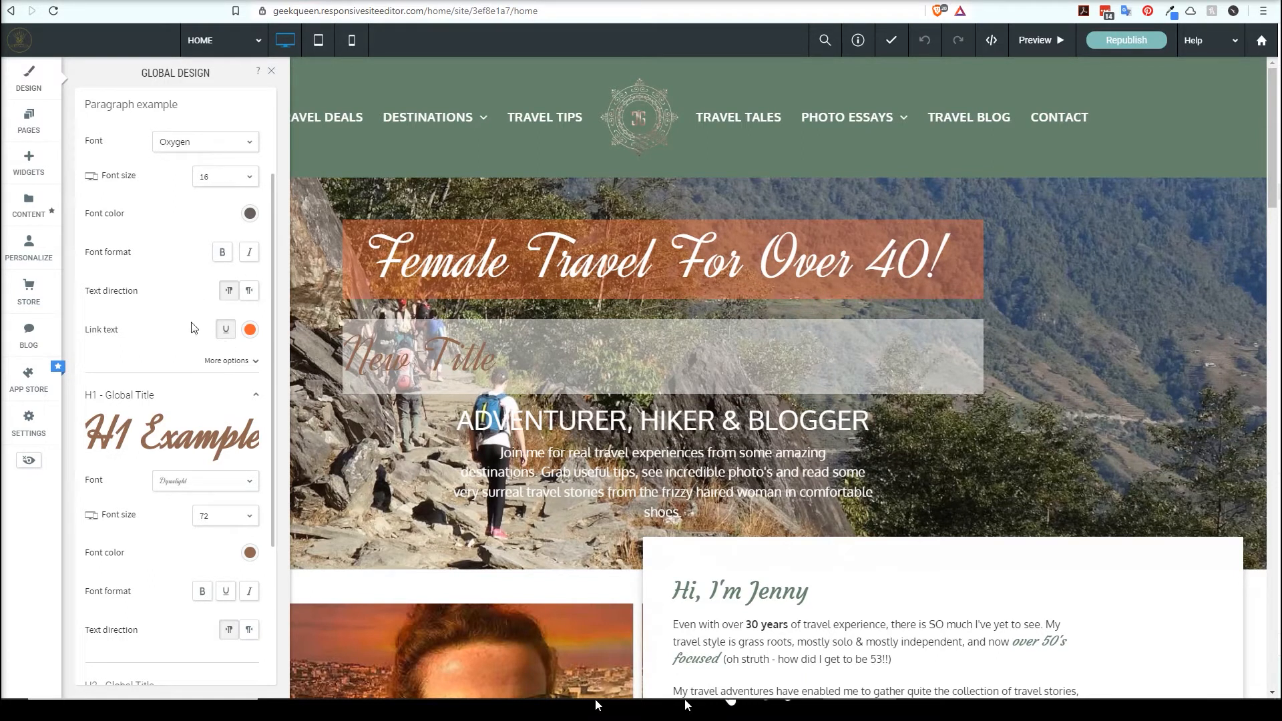
Examine the global text styles and collapse the H1 global title settings to see the full H1 to H6 list.
scroll(147, 262, "down", 2)
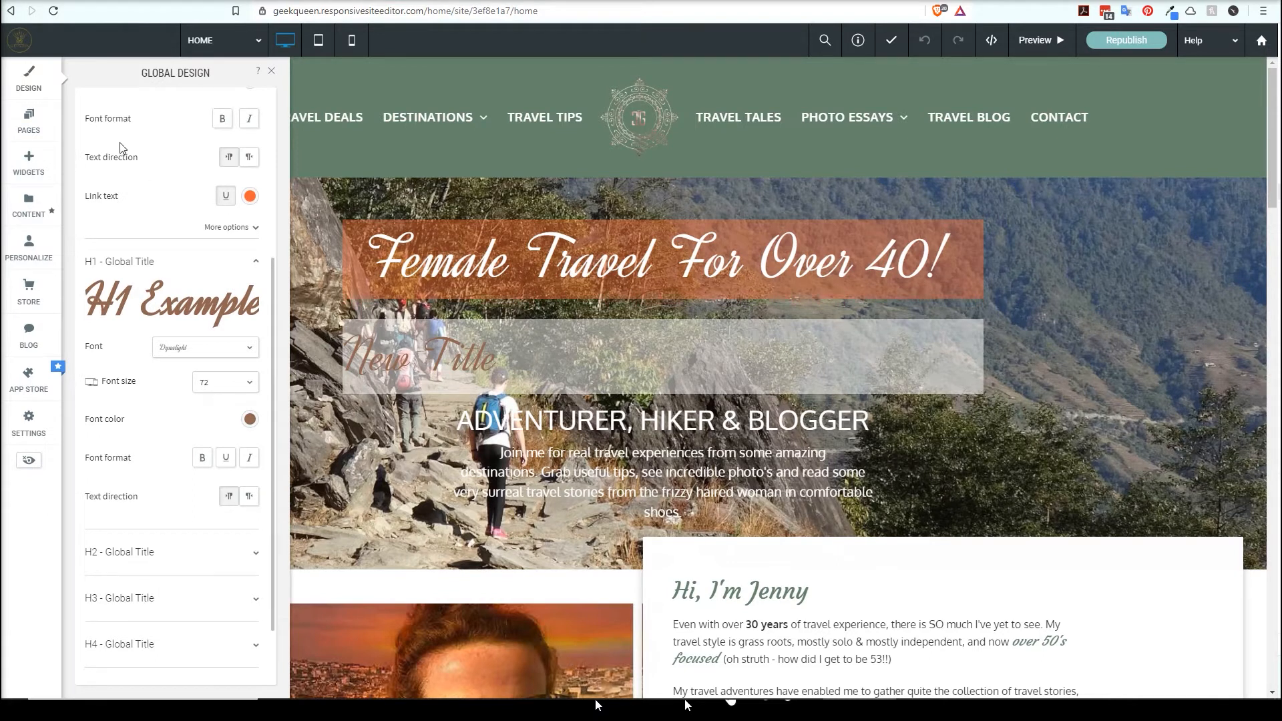
scroll(113, 154, "up", 4)
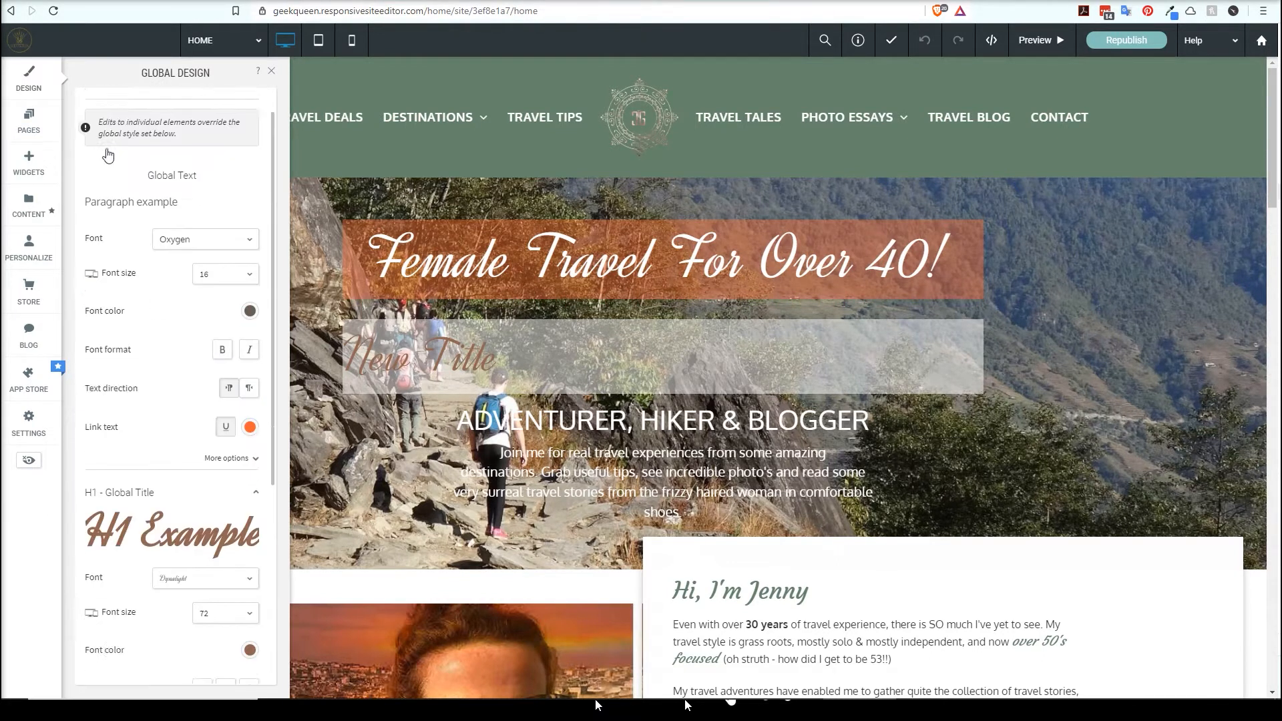
scroll(127, 181, "down", 5)
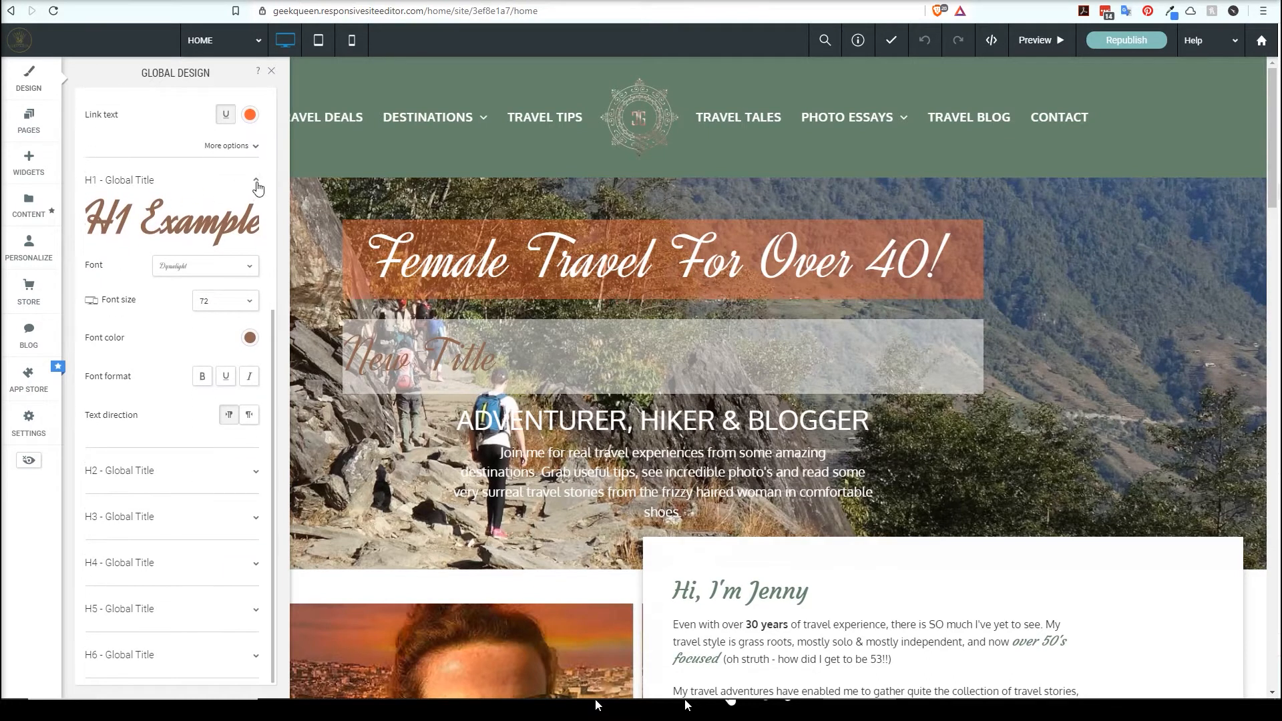
left_click(256, 185)
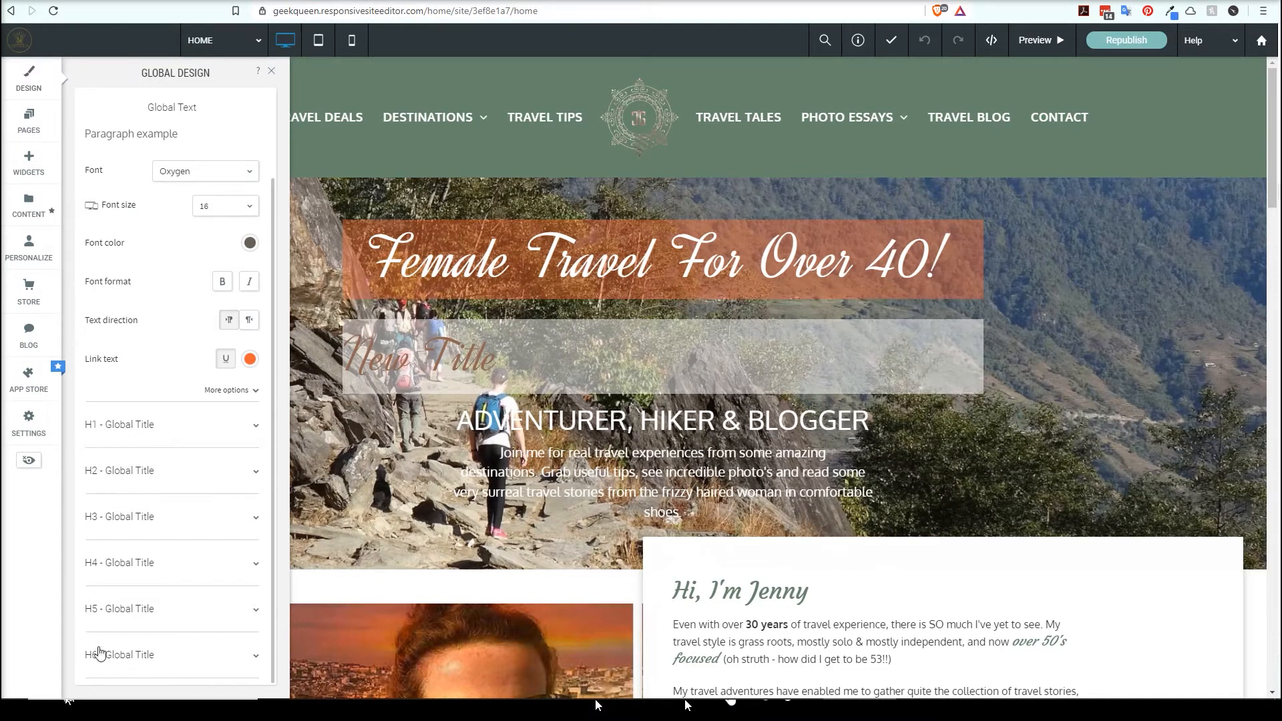
Set the H1 global title's font color to the recent orange #ff6333 at 59% opacity.
left_click(107, 427)
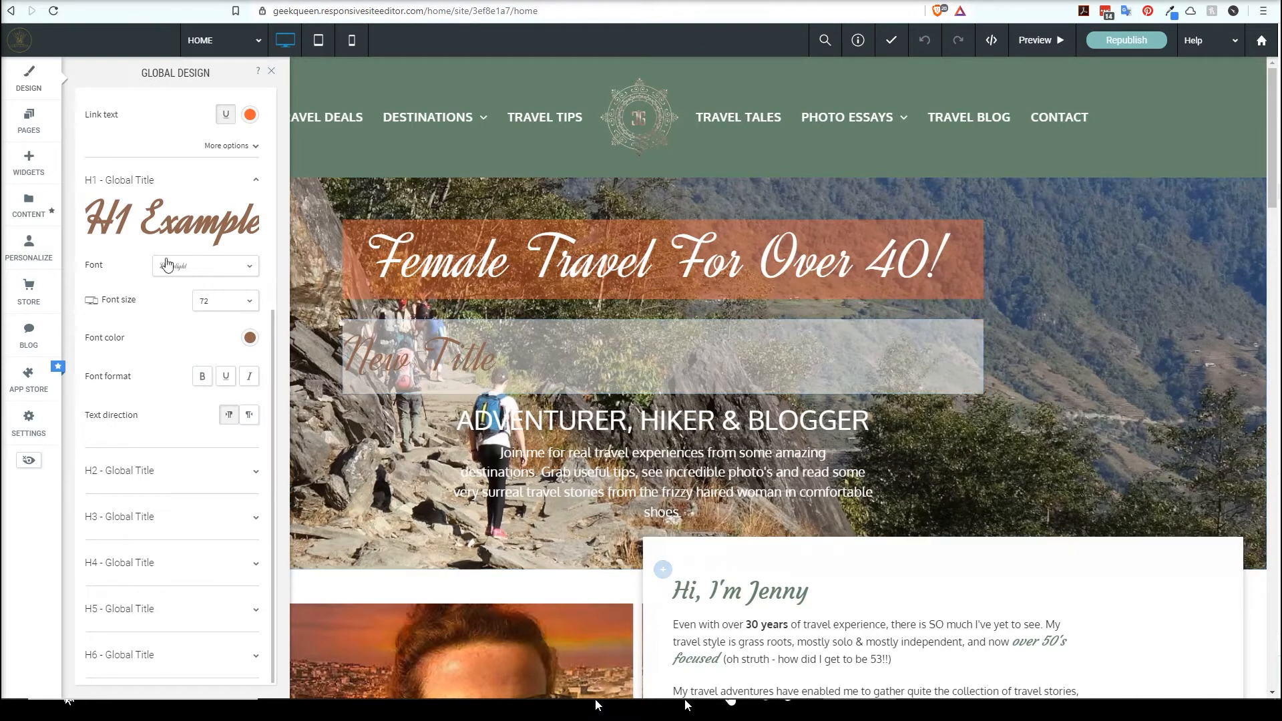
left_click(248, 340)
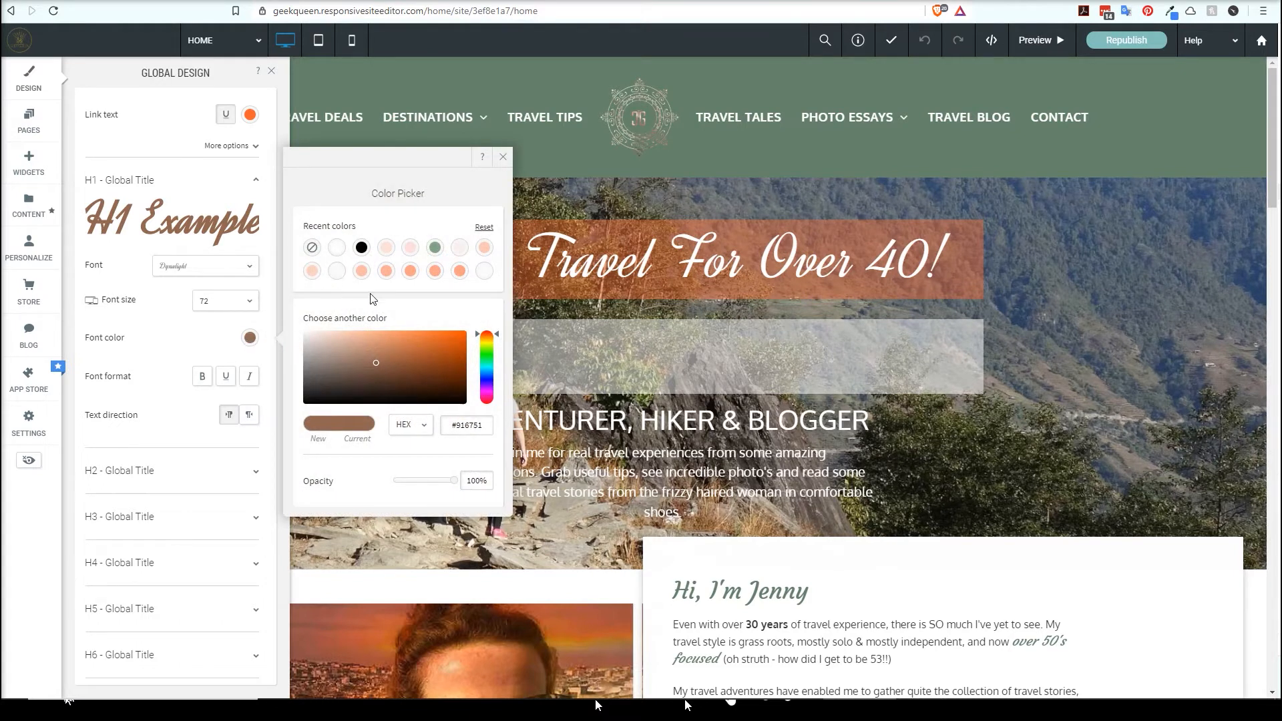
left_click(459, 270)
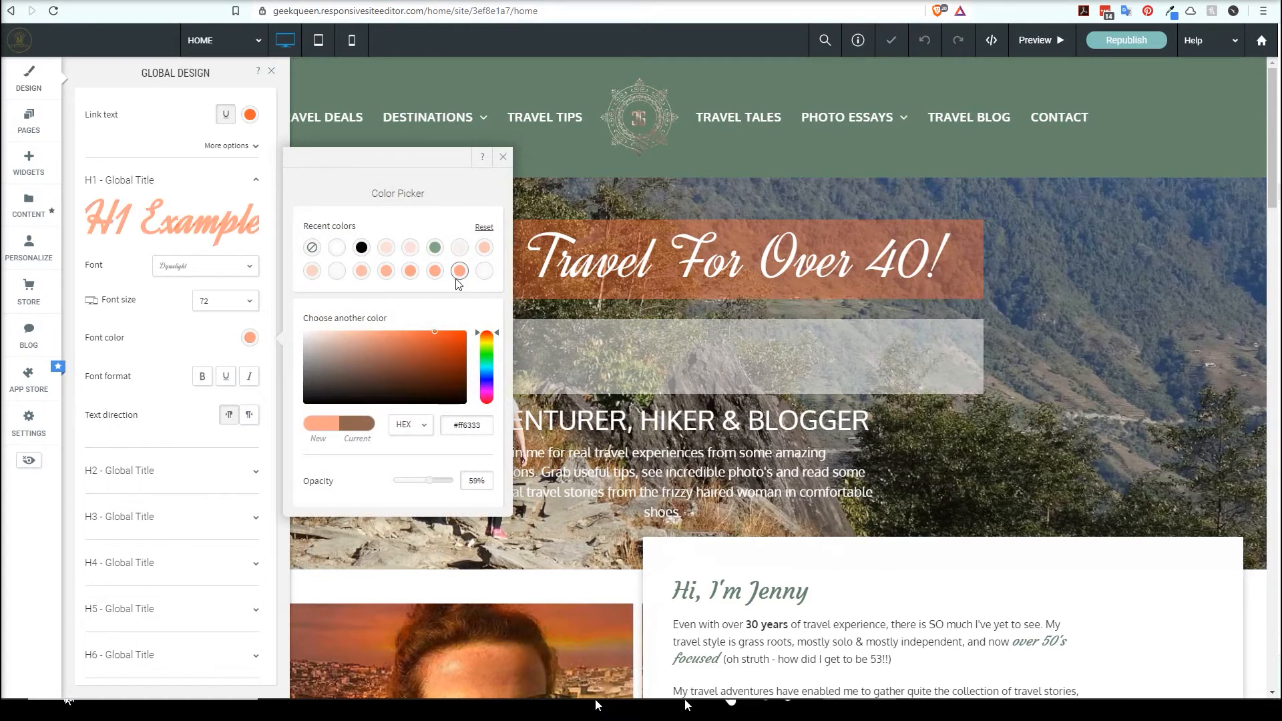
left_click(502, 159)
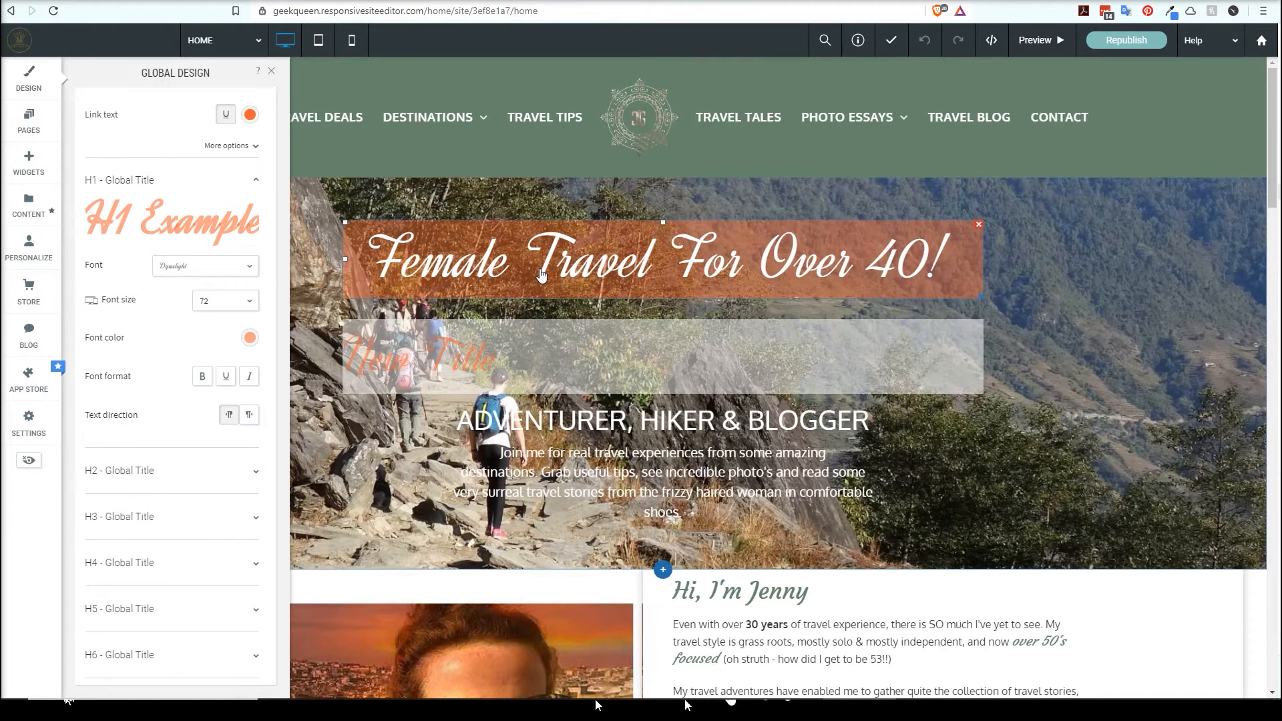
left_click(251, 338)
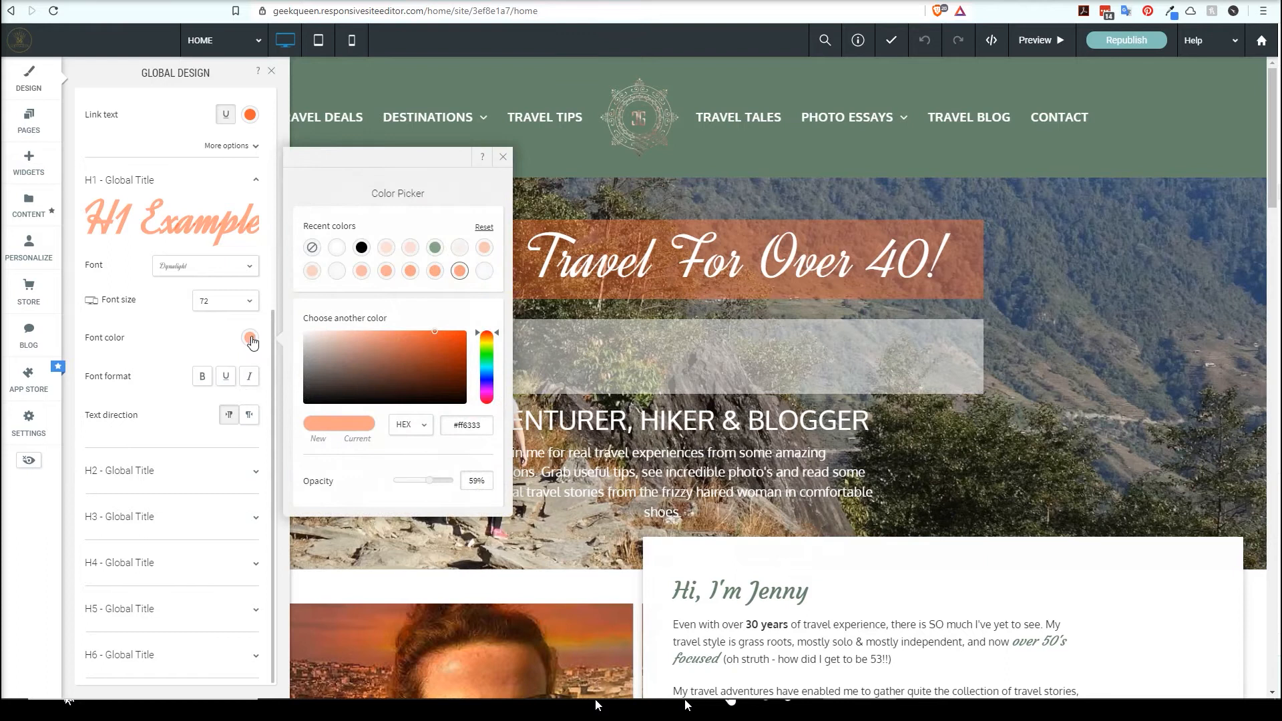
left_click(502, 159)
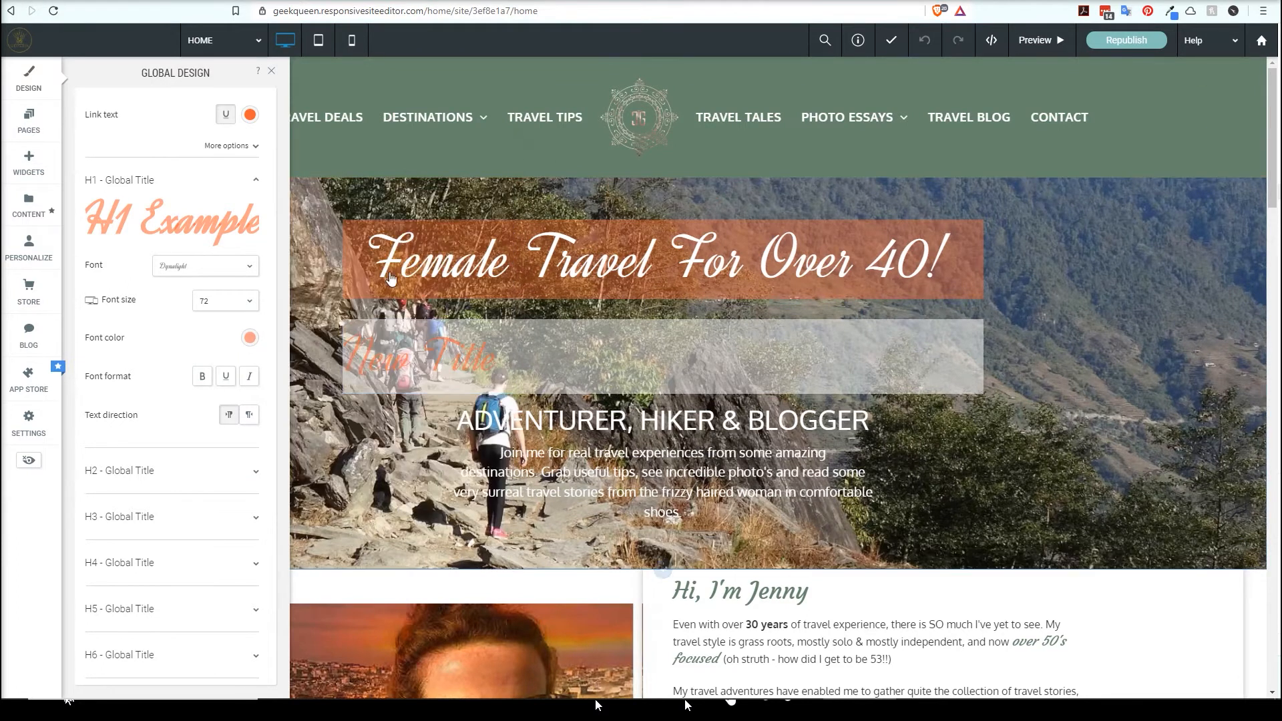
Expand the H2 to H5 global title styles to examine their settings, and collapse the H1 style.
left_click(252, 475)
scroll(180, 428, "down", 3)
left_click(178, 519)
scroll(160, 454, "down", 3)
left_click(184, 562)
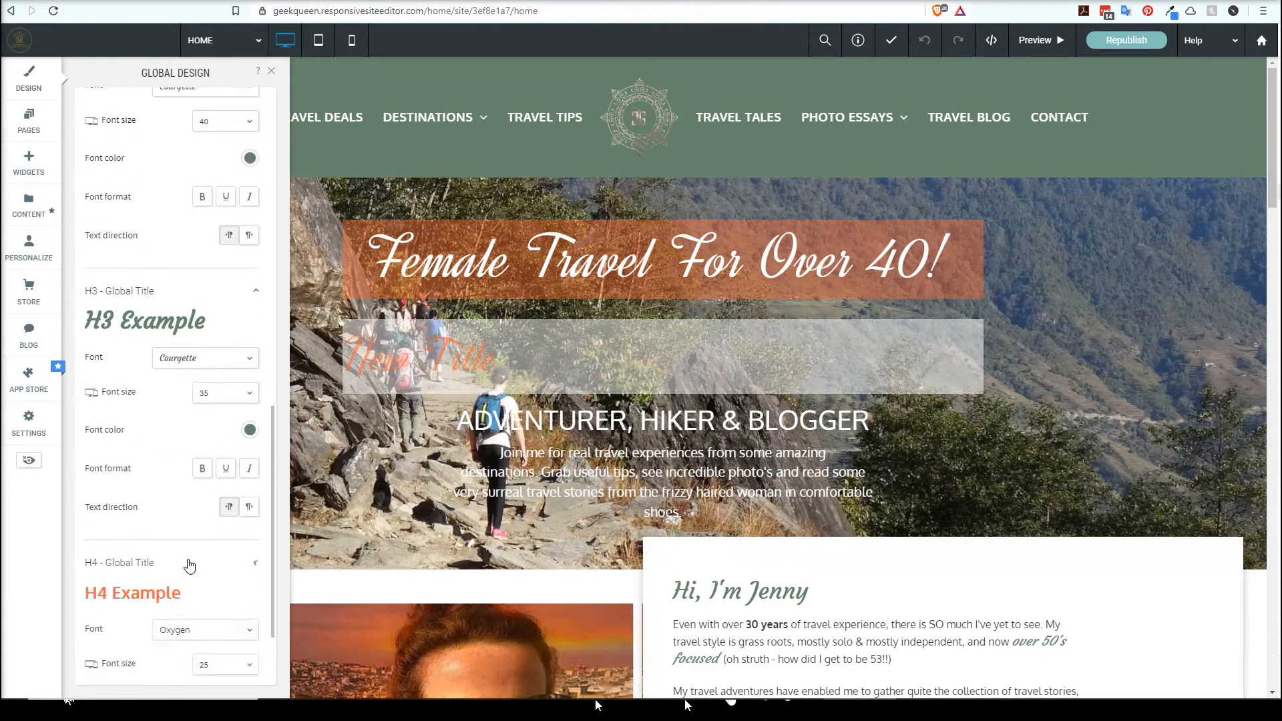
scroll(171, 520, "down", 3)
left_click(186, 608)
scroll(173, 567, "down", 3)
scroll(175, 563, "up", 10)
scroll(177, 557, "up", 5)
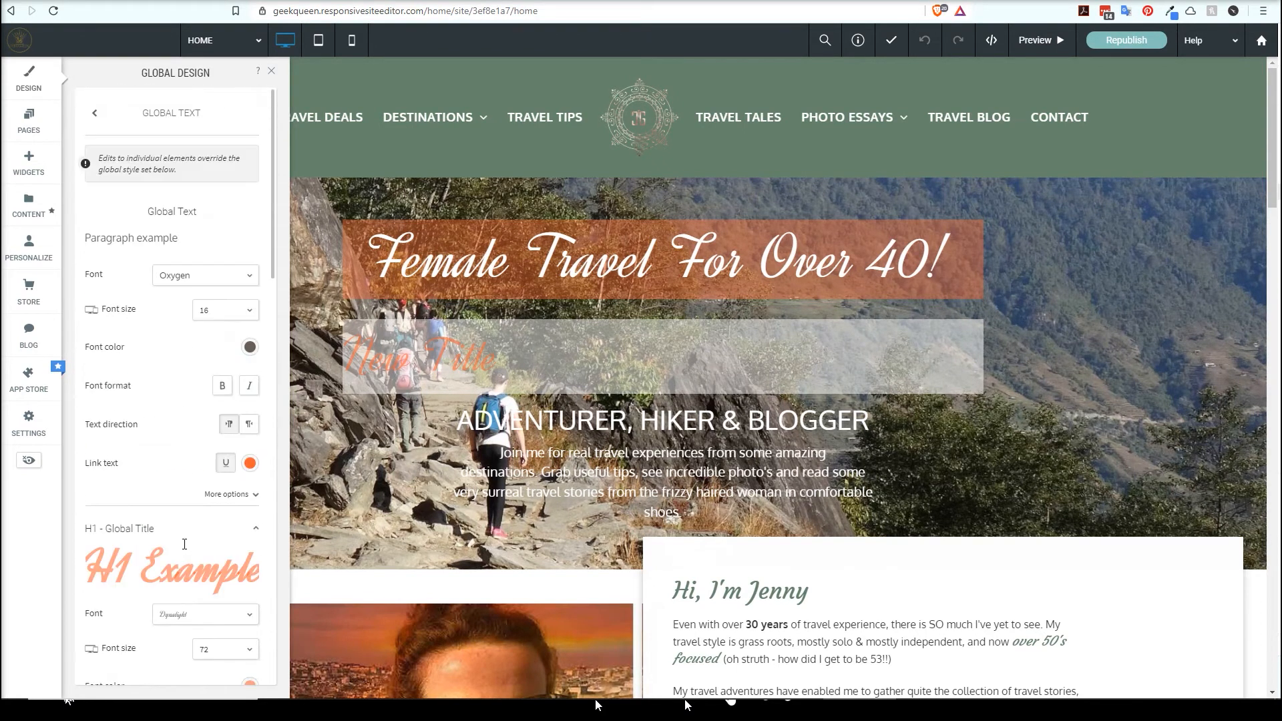
left_click(255, 528)
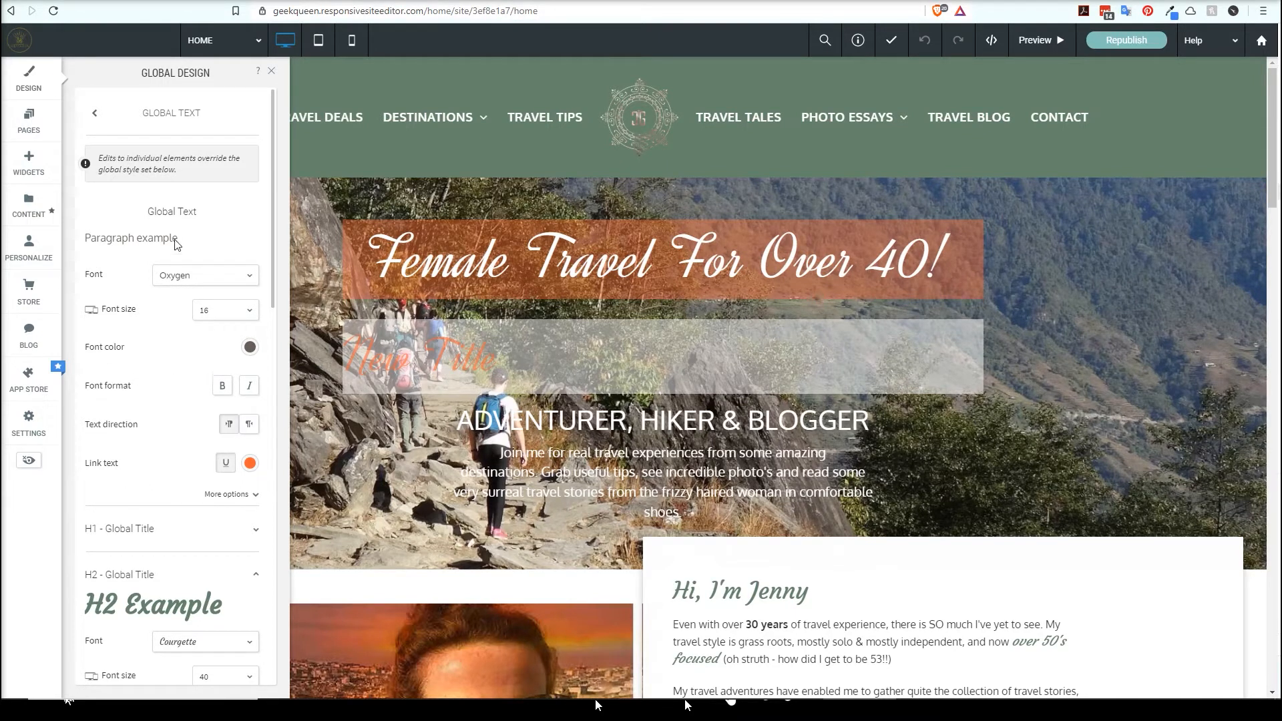
Change the H1 global title's font color to dark brown #4b2115 and close the global design settings.
scroll(177, 244, "down", 5)
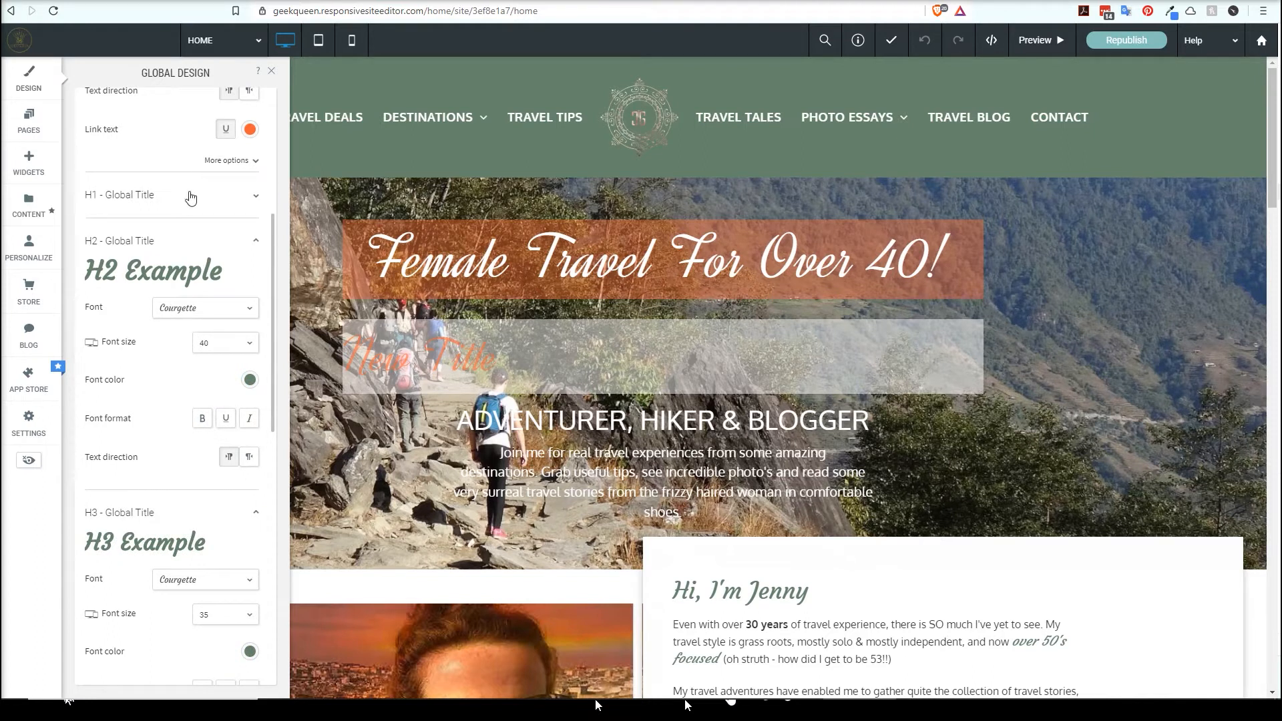
left_click(190, 197)
left_click(250, 354)
left_click(433, 385)
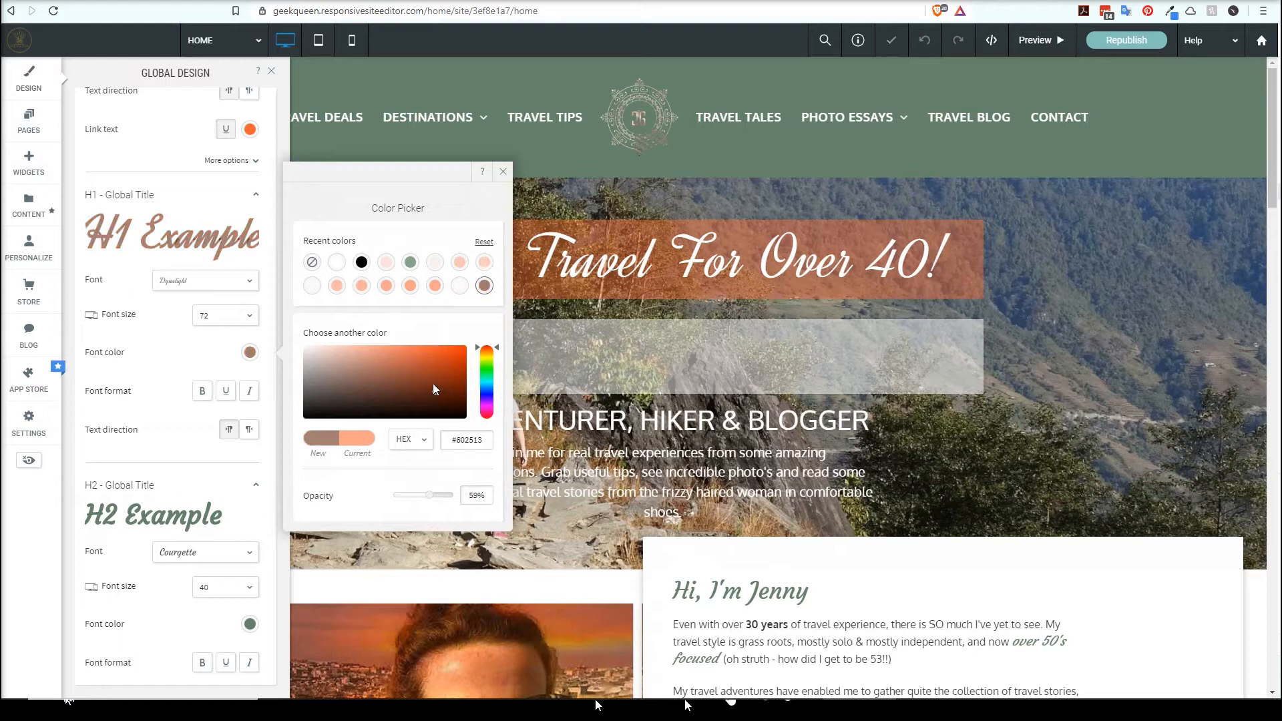
left_click(422, 397)
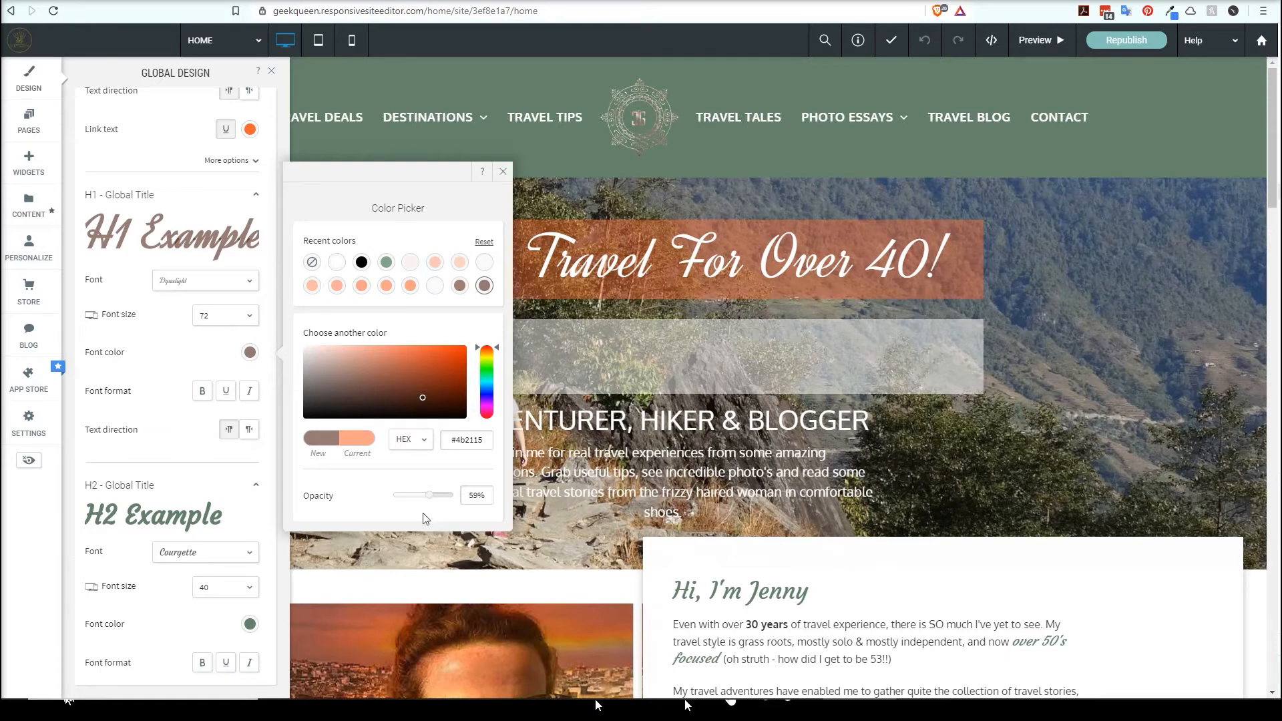
left_click(503, 172)
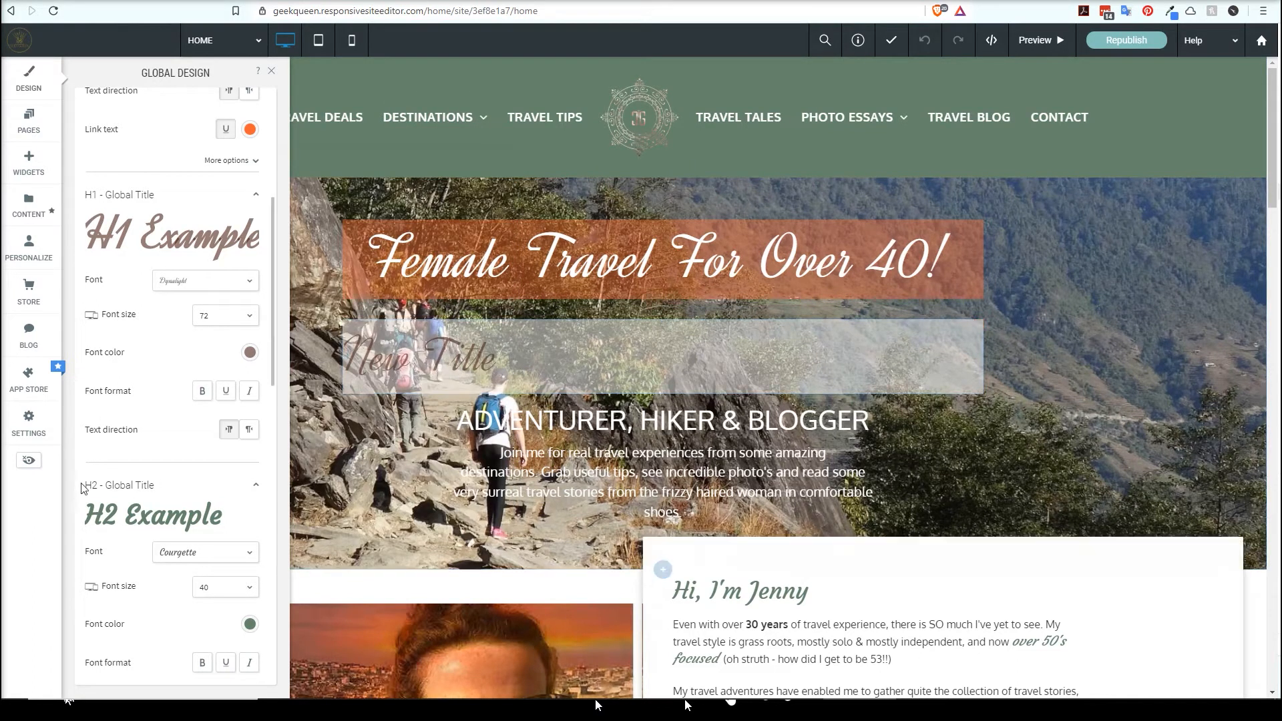
left_click(271, 71)
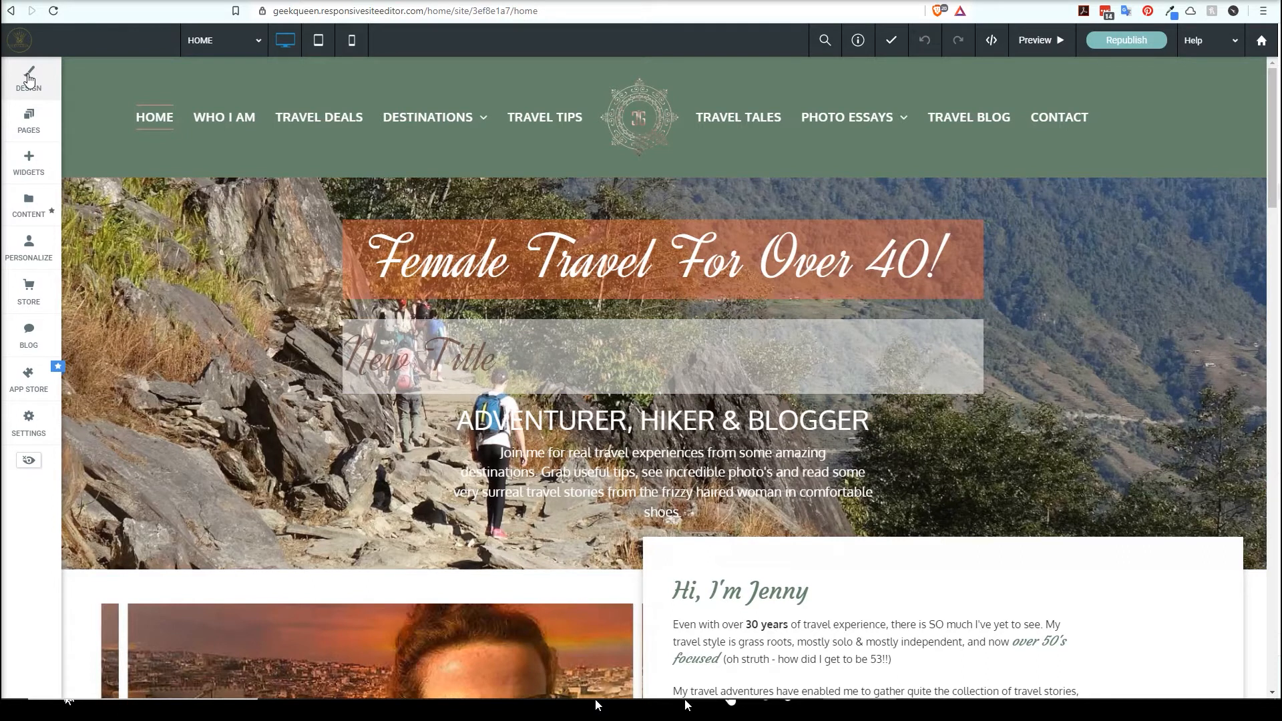
Clear the custom formatting from the "Female Travel For Over 40!" heading text and finish editing it.
left_click(528, 265)
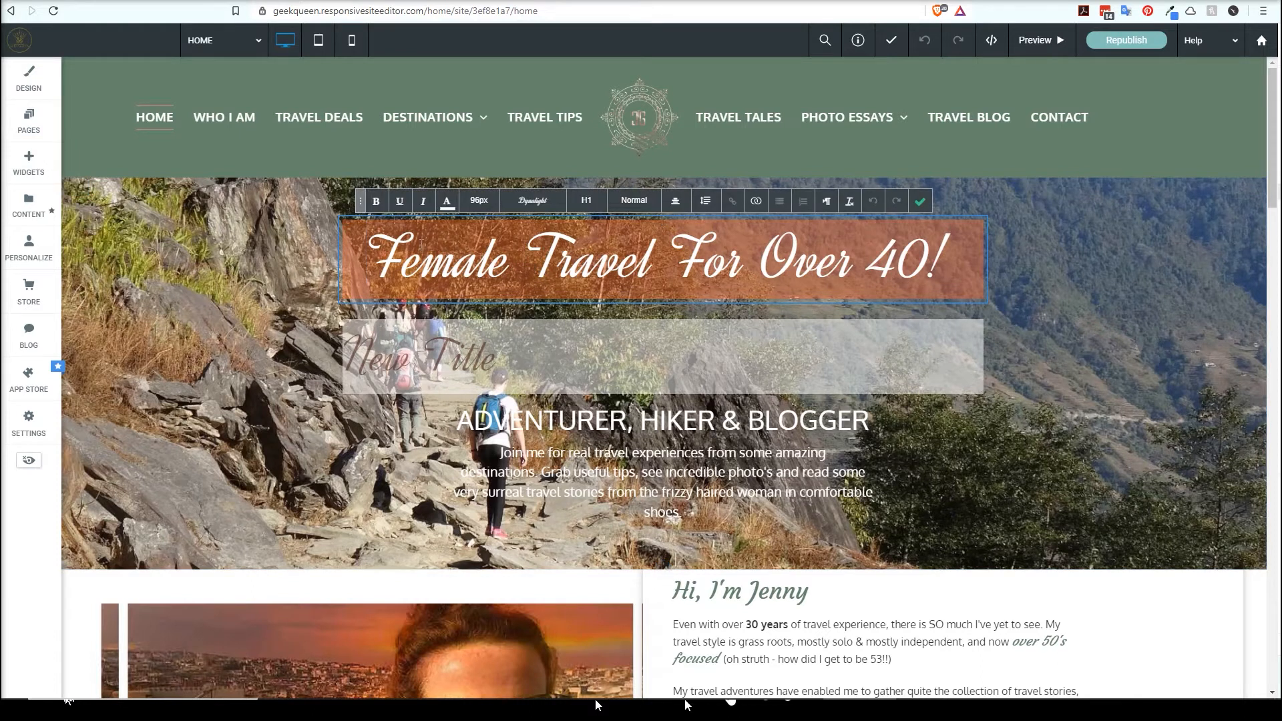
left_click(369, 244)
left_click_drag(367, 257, 955, 272)
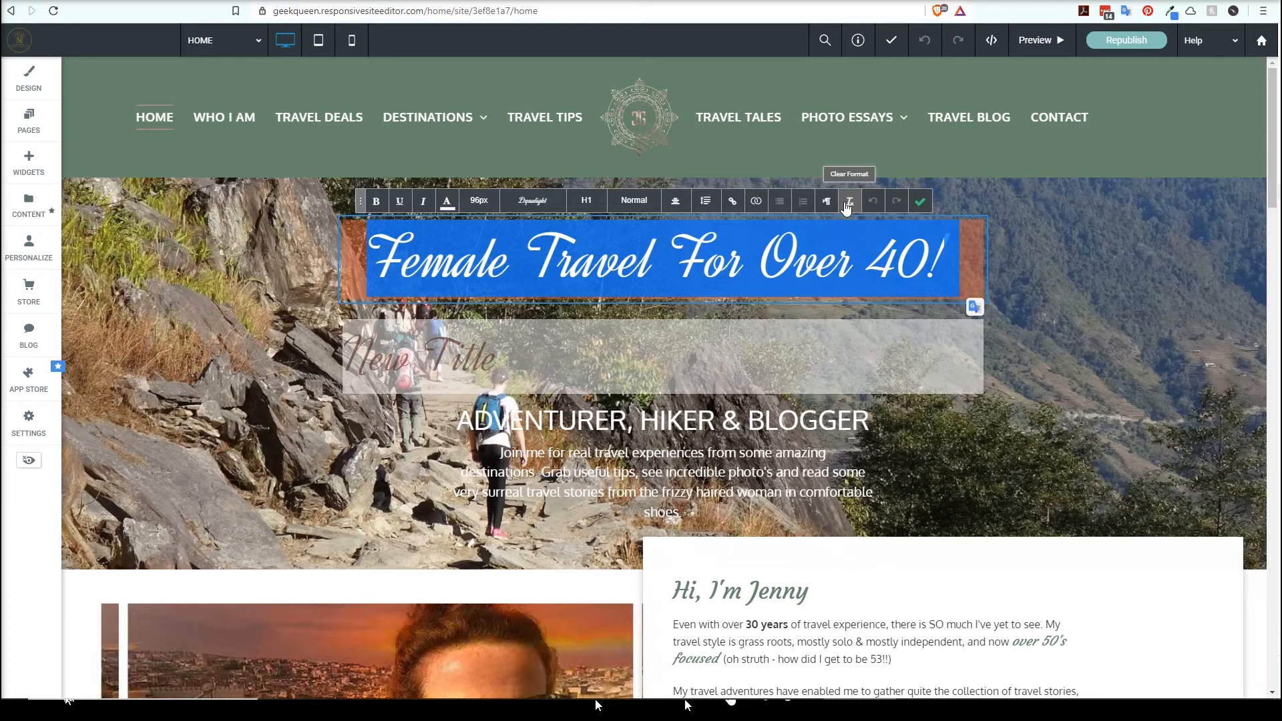
left_click(849, 204)
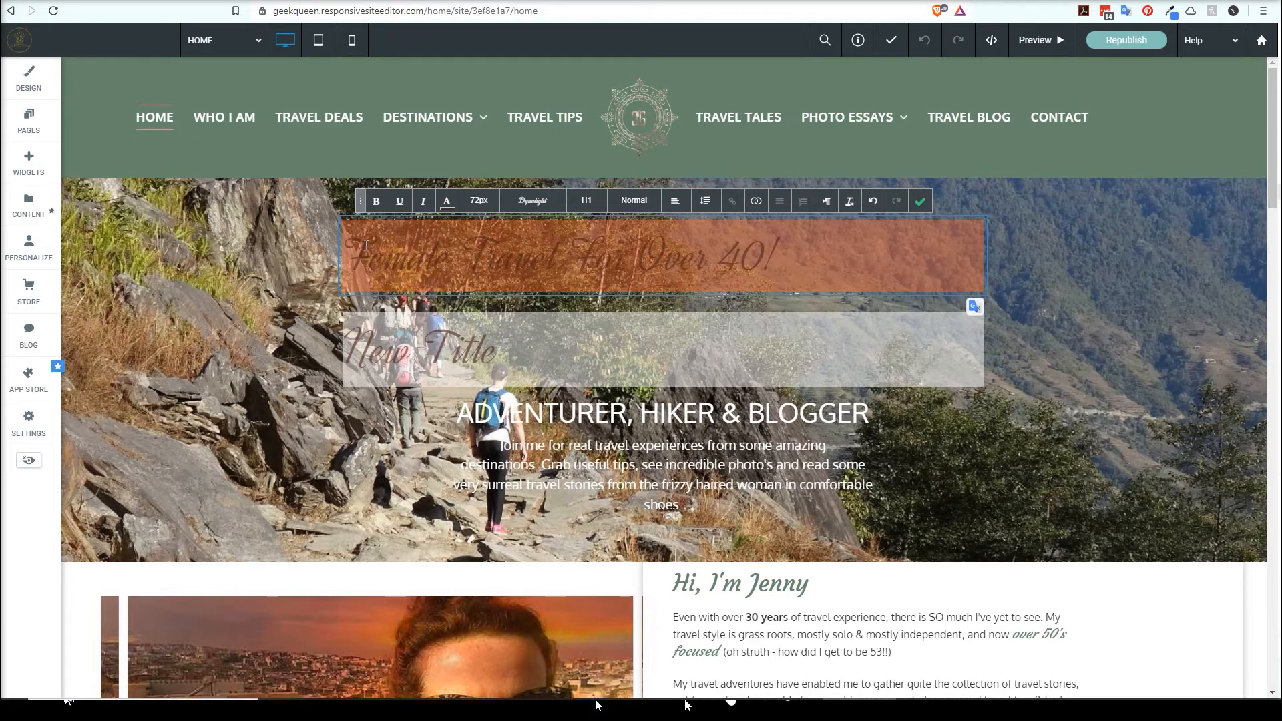
left_click_drag(625, 248, 425, 287)
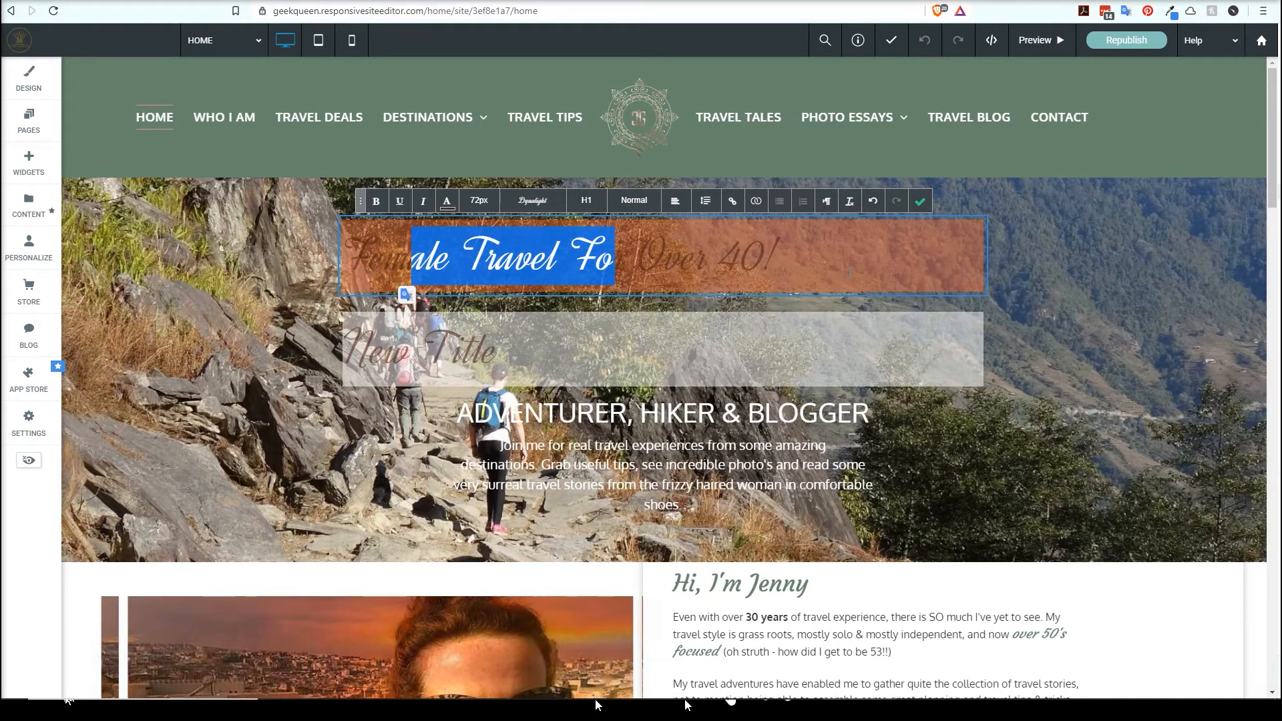
left_click(670, 257)
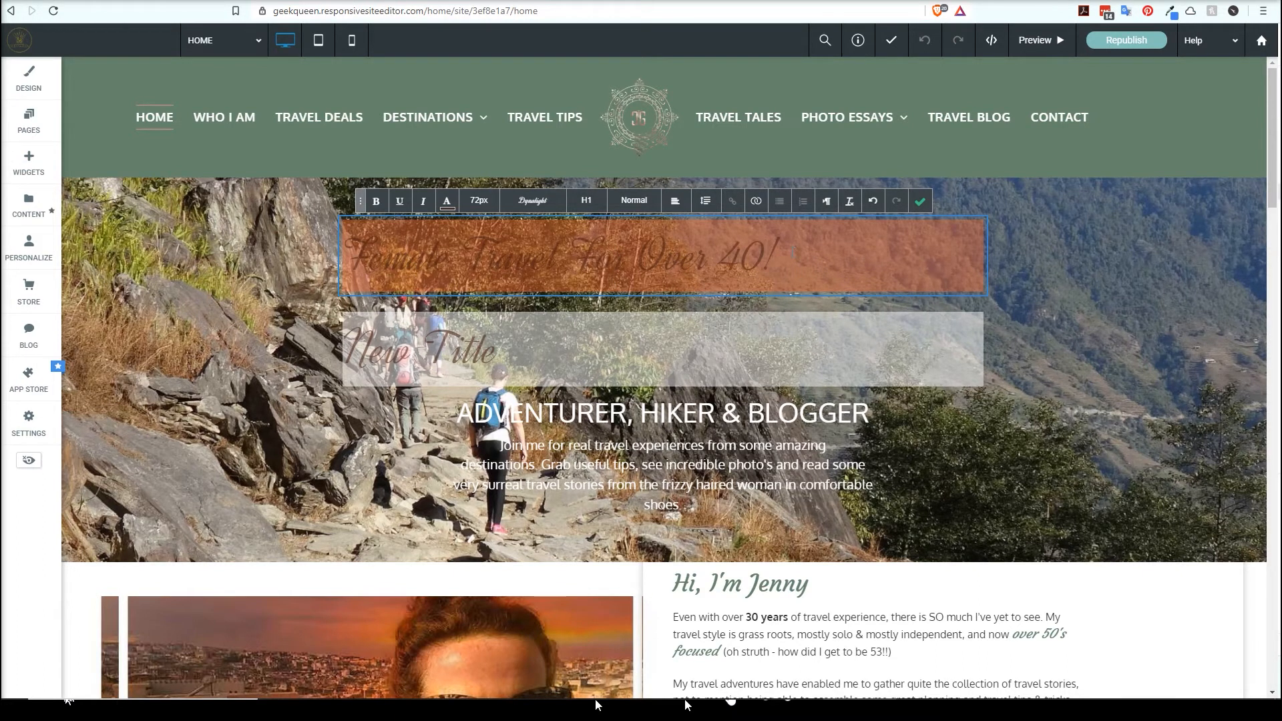
right_click(791, 254)
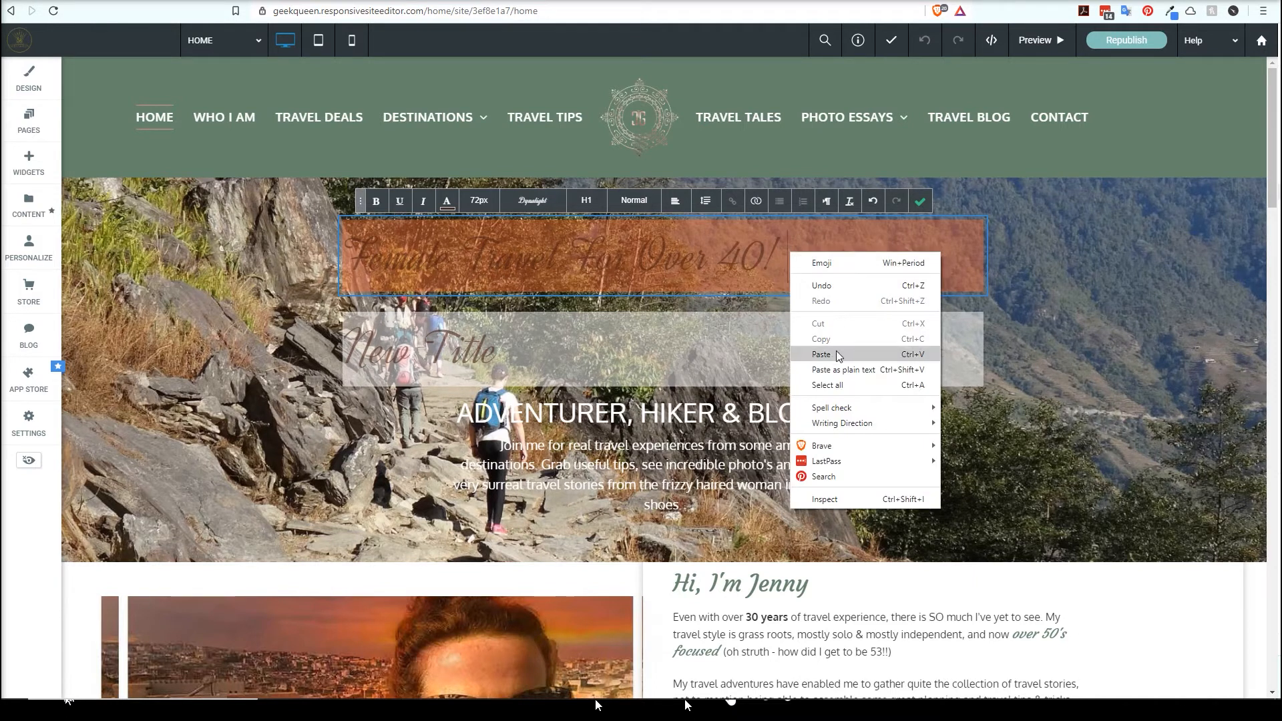
left_click(920, 201)
left_click(919, 201)
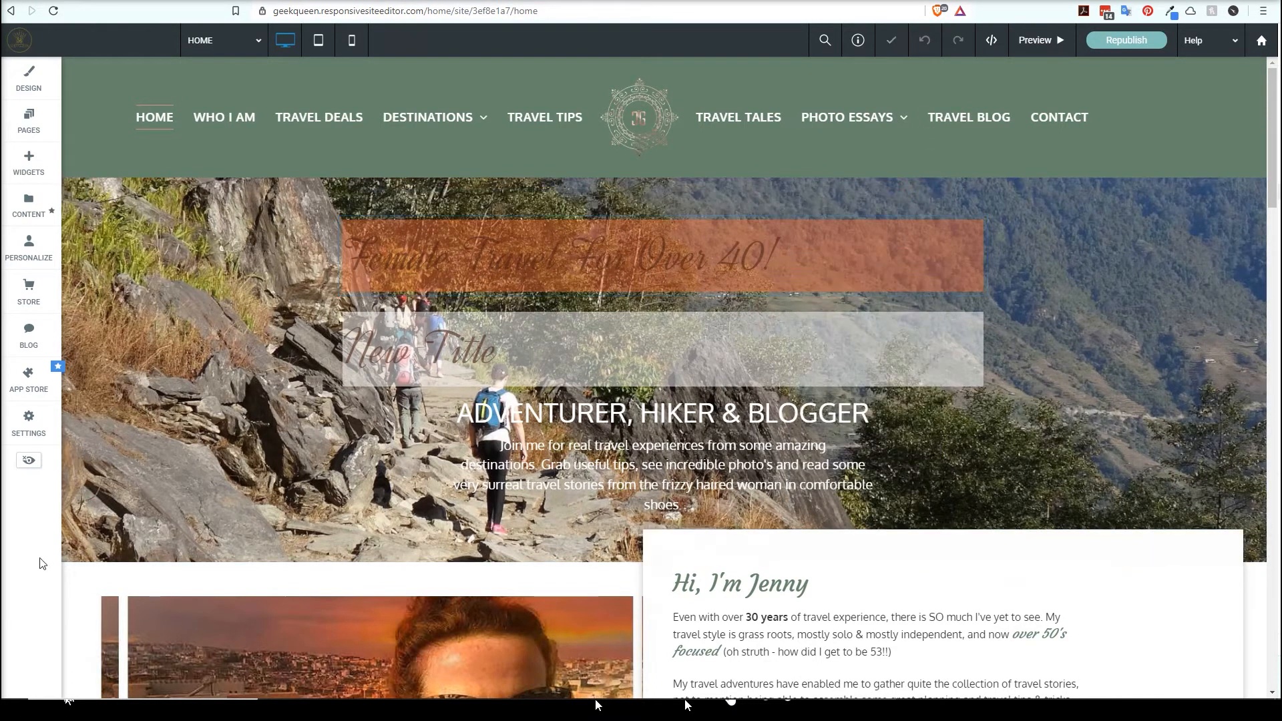
Remove the background color from the "Female Travel For Over 40!" heading.
right_click(461, 245)
left_click(490, 299)
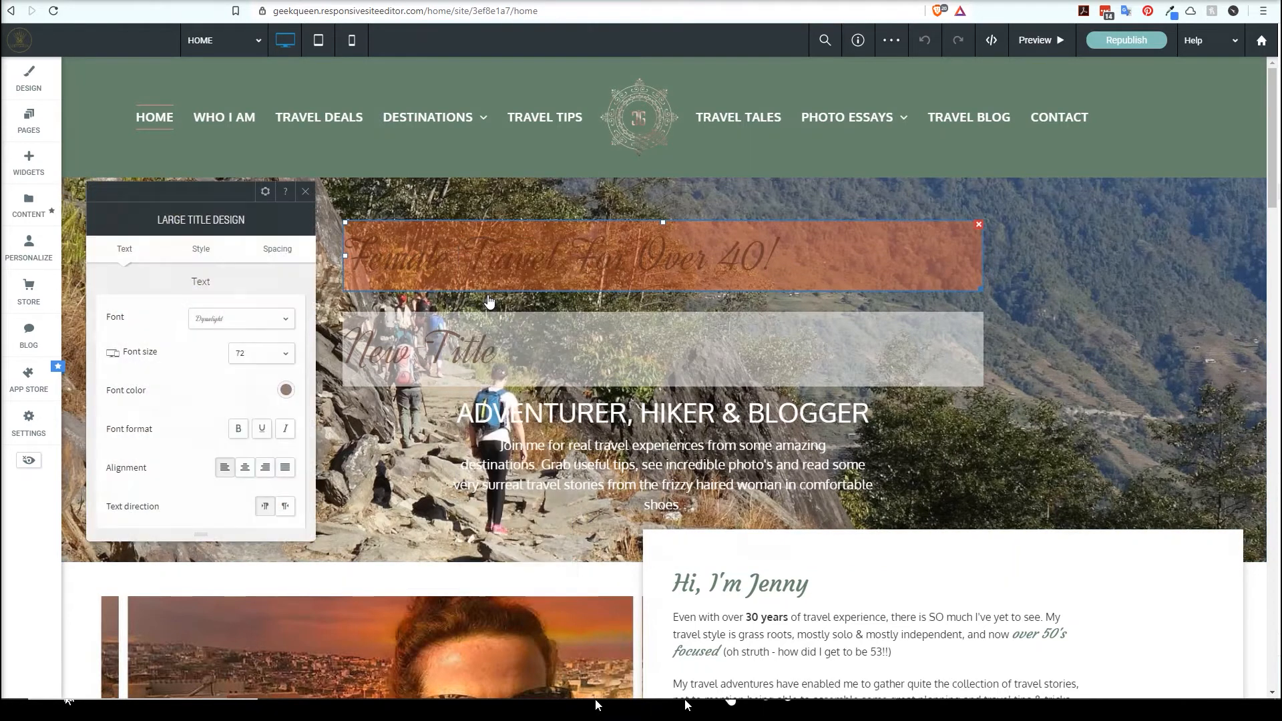
scroll(182, 363, "down", 5)
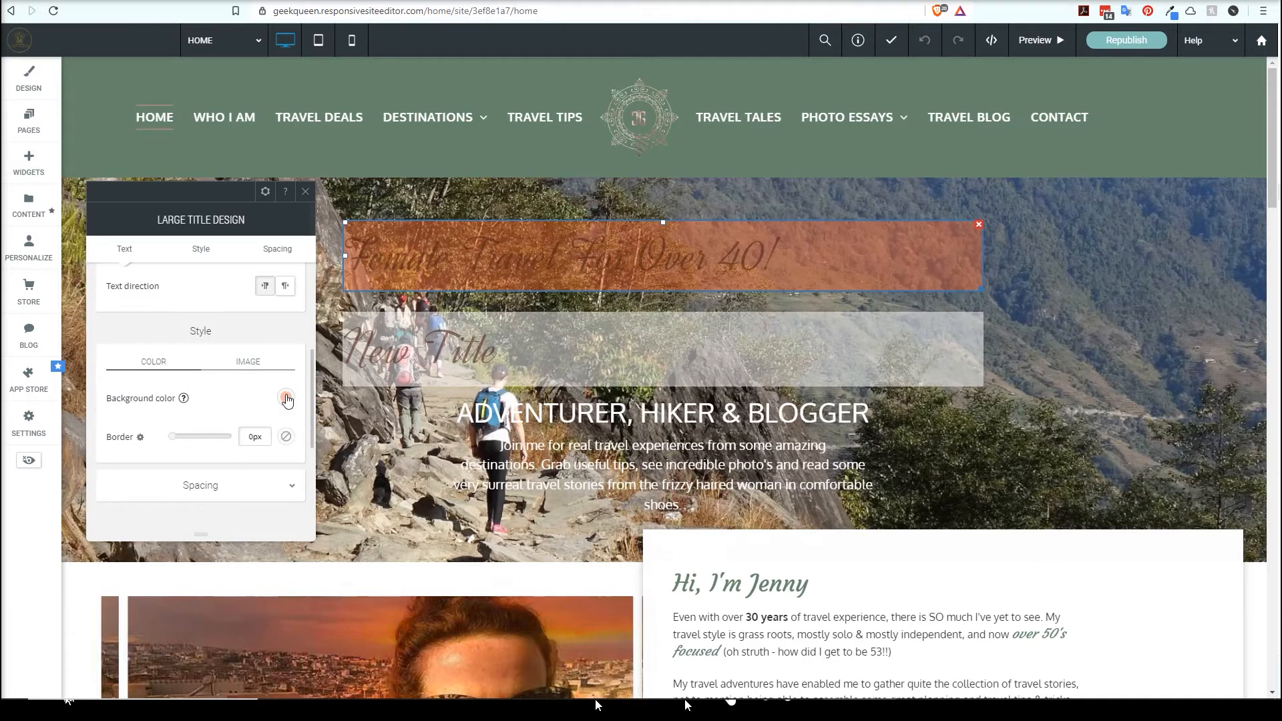
left_click(287, 398)
left_click(338, 351)
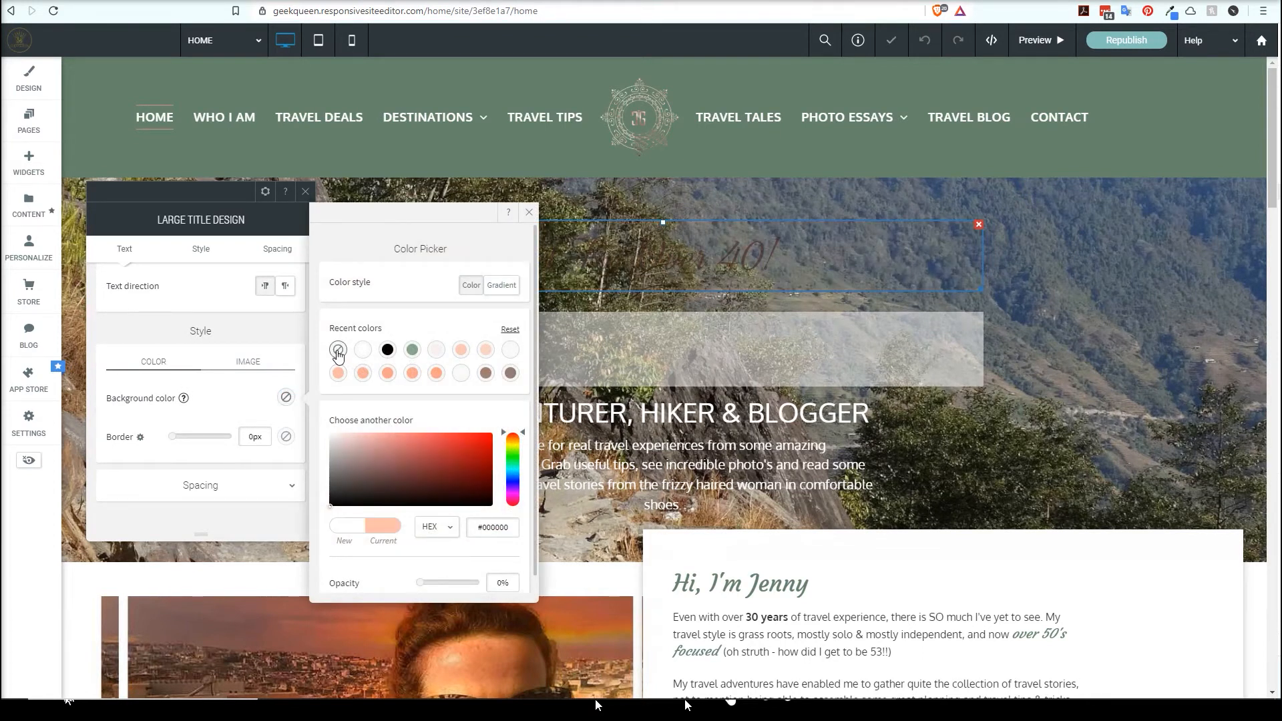
left_click(528, 212)
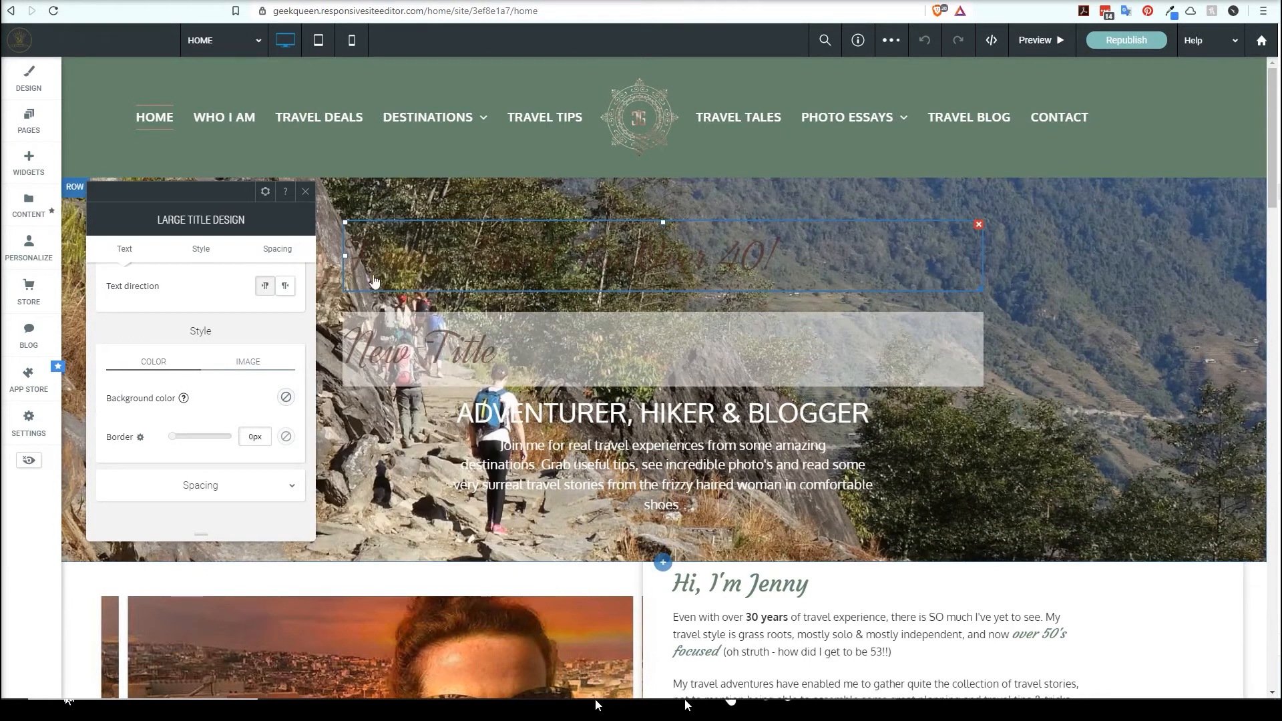
Set the "Female Travel For Over 40!" heading text to white at 96px.
left_click(681, 257)
left_click_drag(793, 265, 340, 267)
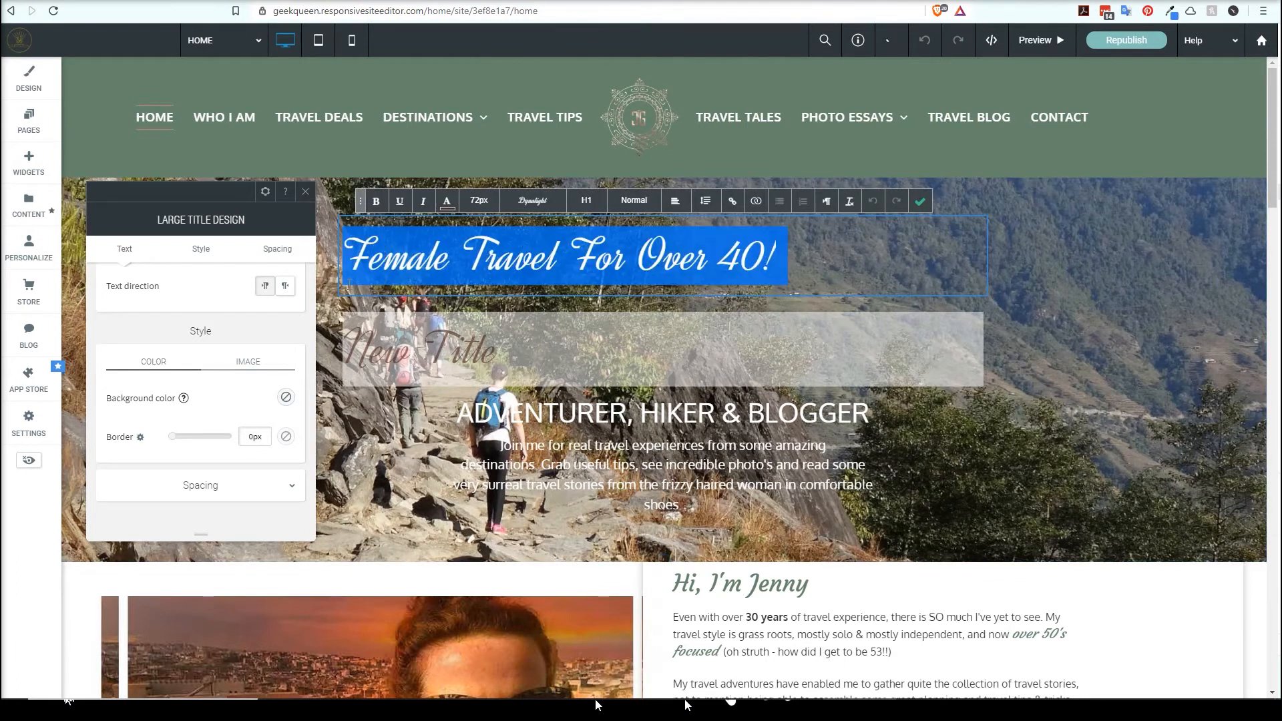
left_click(305, 191)
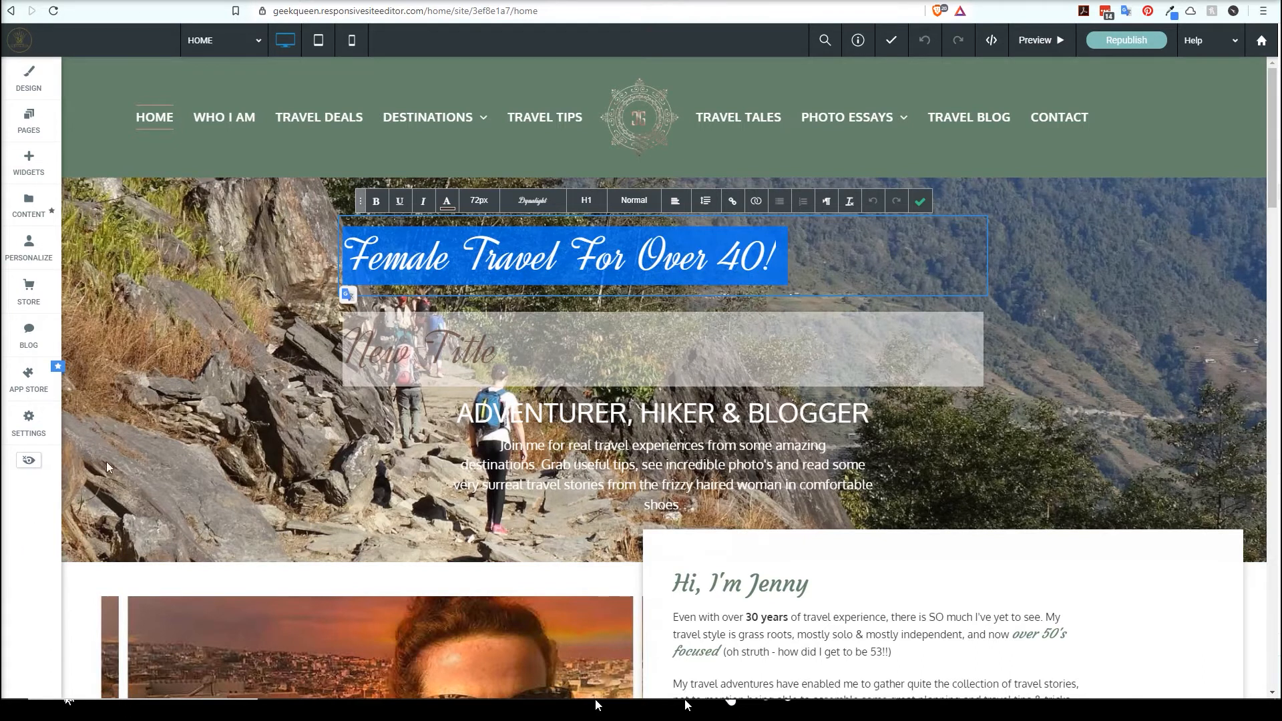
left_click(447, 201)
left_click(478, 200)
left_click(470, 334)
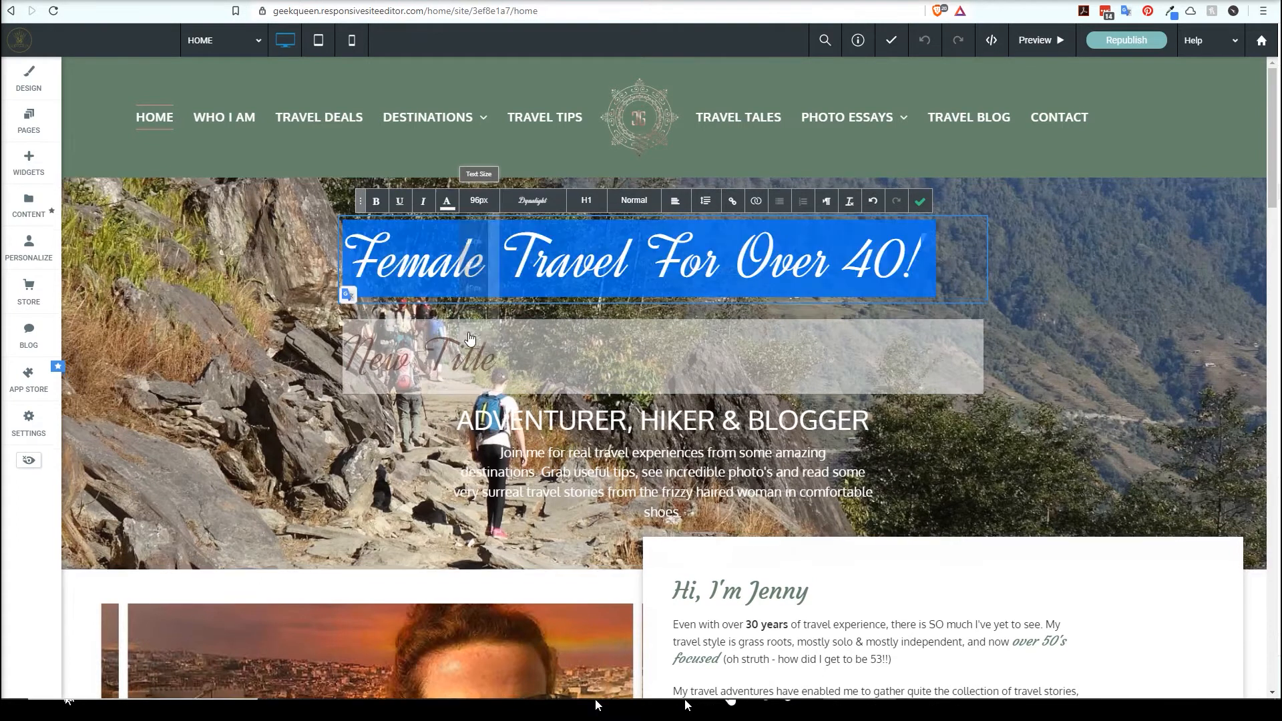
Center the "Female Travel For Over 40!" heading text and finish editing it.
left_click(673, 205)
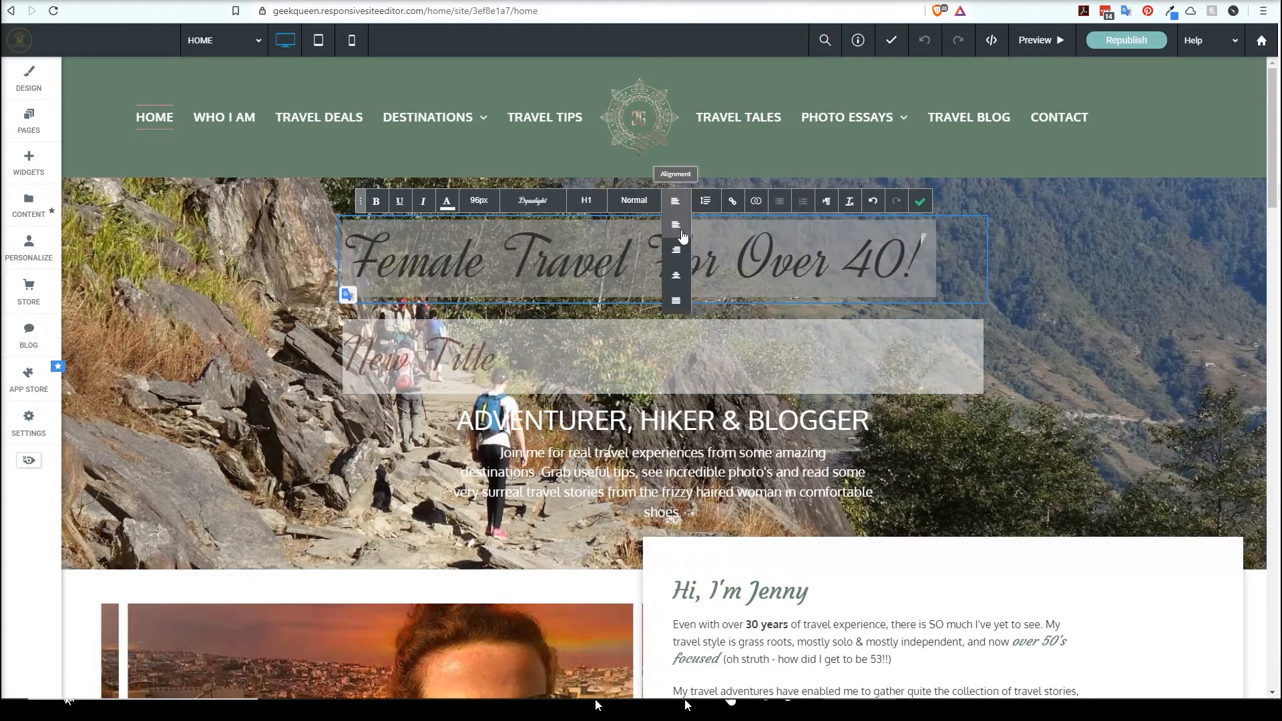
left_click(676, 256)
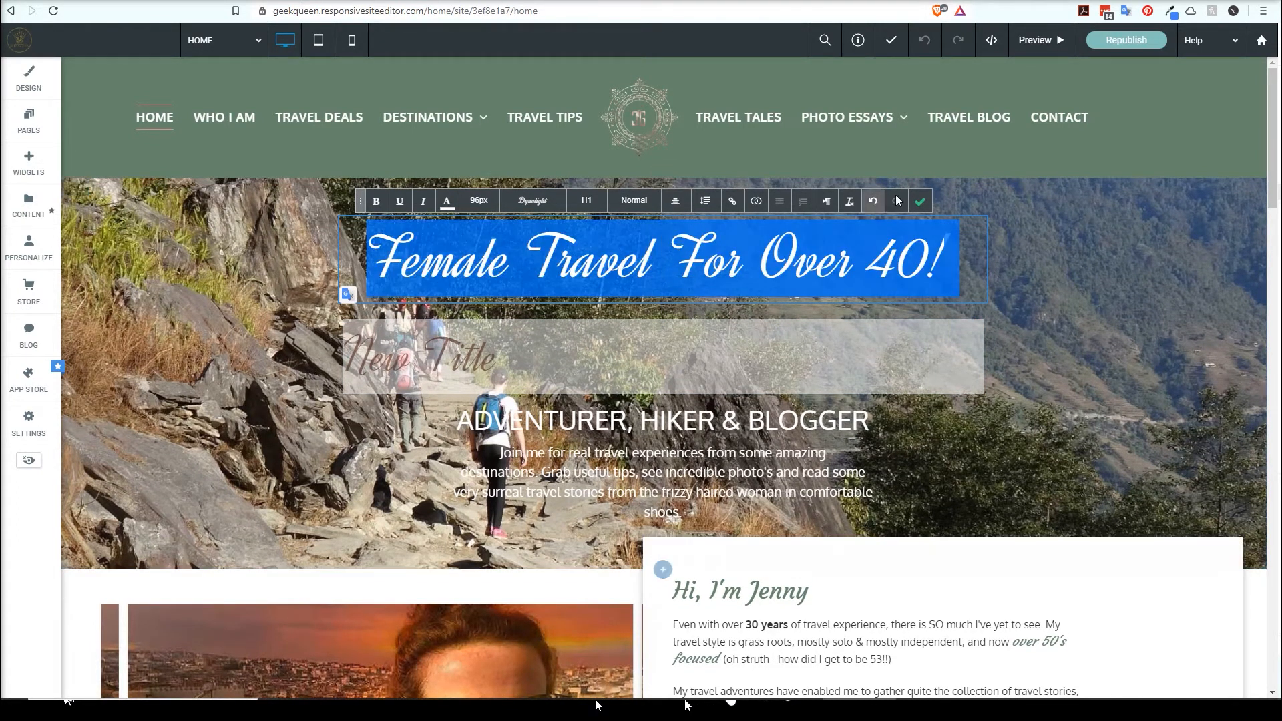
left_click(920, 201)
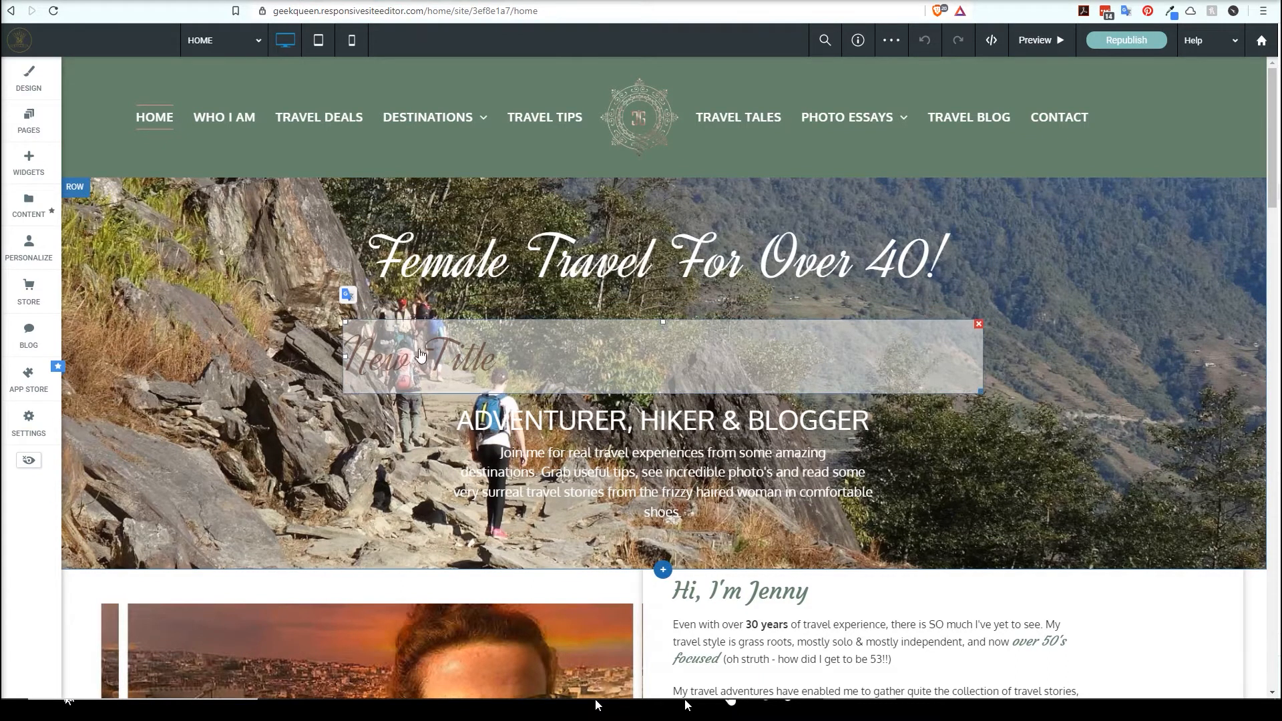
Delete the "New Title" heading below the "Female Travel For Over 40!" heading.
left_click(420, 261)
left_click(978, 326)
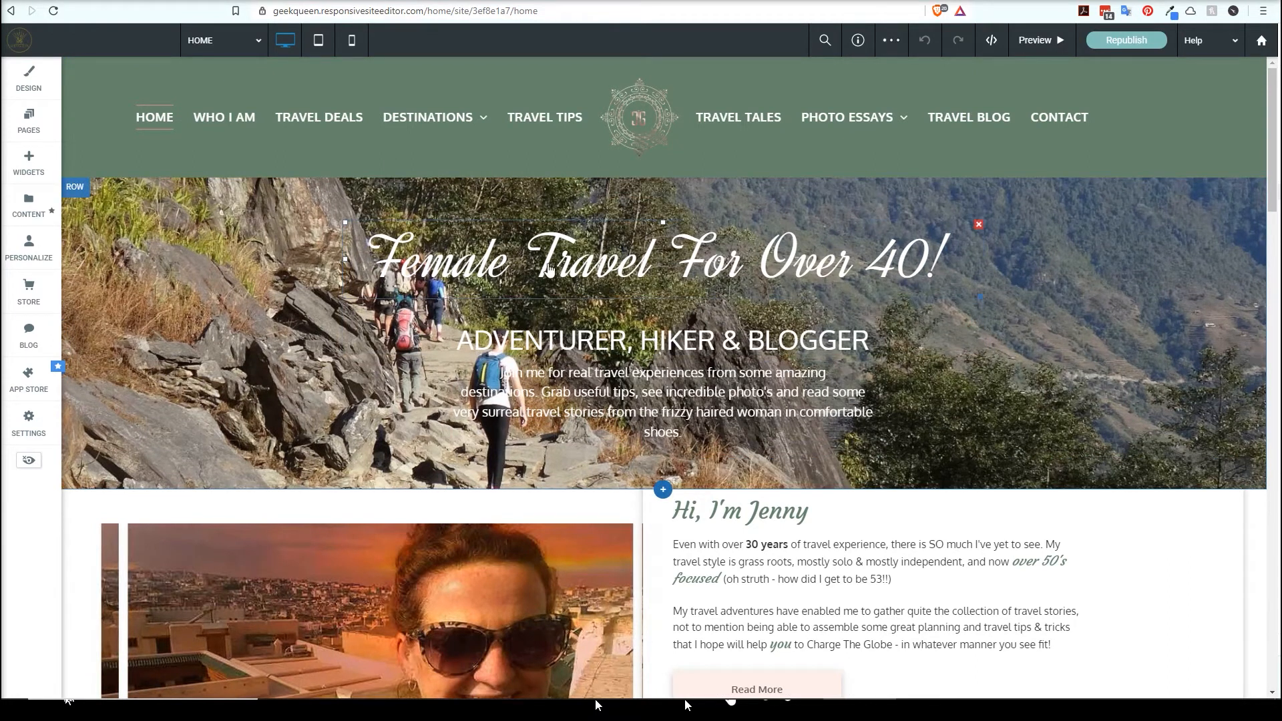
Examine the heading type, font and size of the main heading, the "ADVENTURER, HIKER & BLOGGER" subheading and the paragraph below it.
left_click(620, 267)
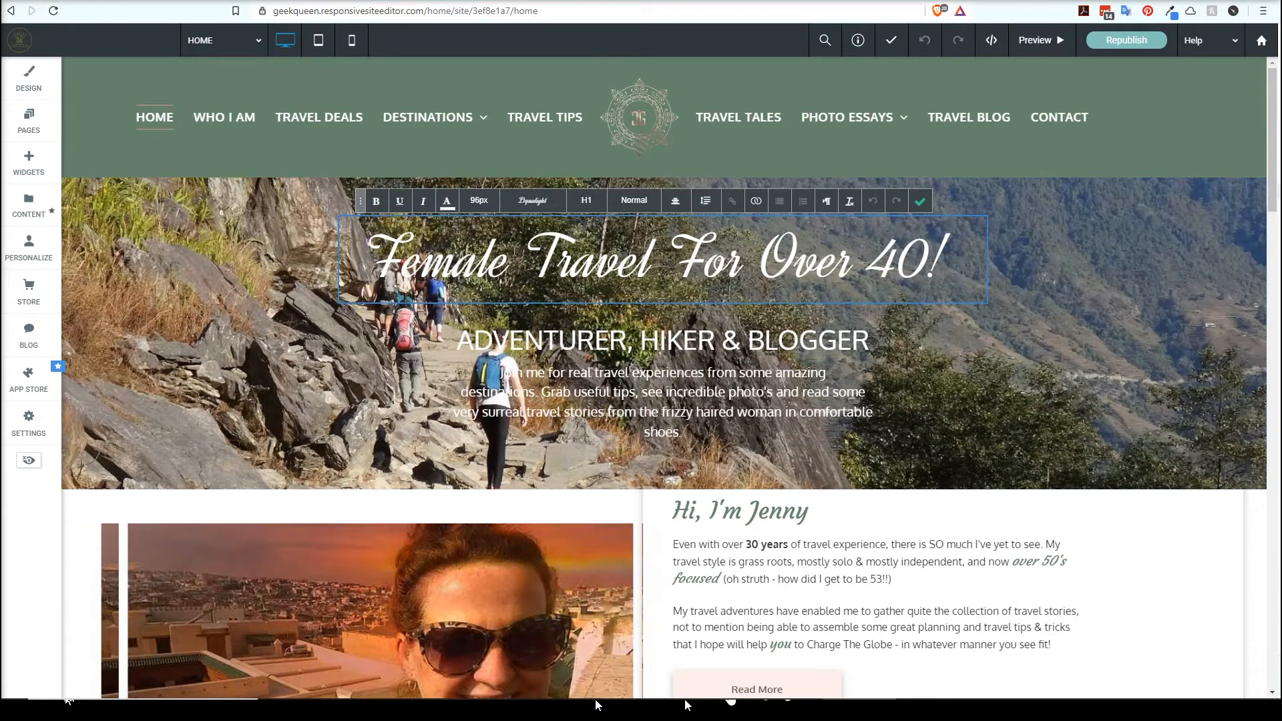
left_click(920, 200)
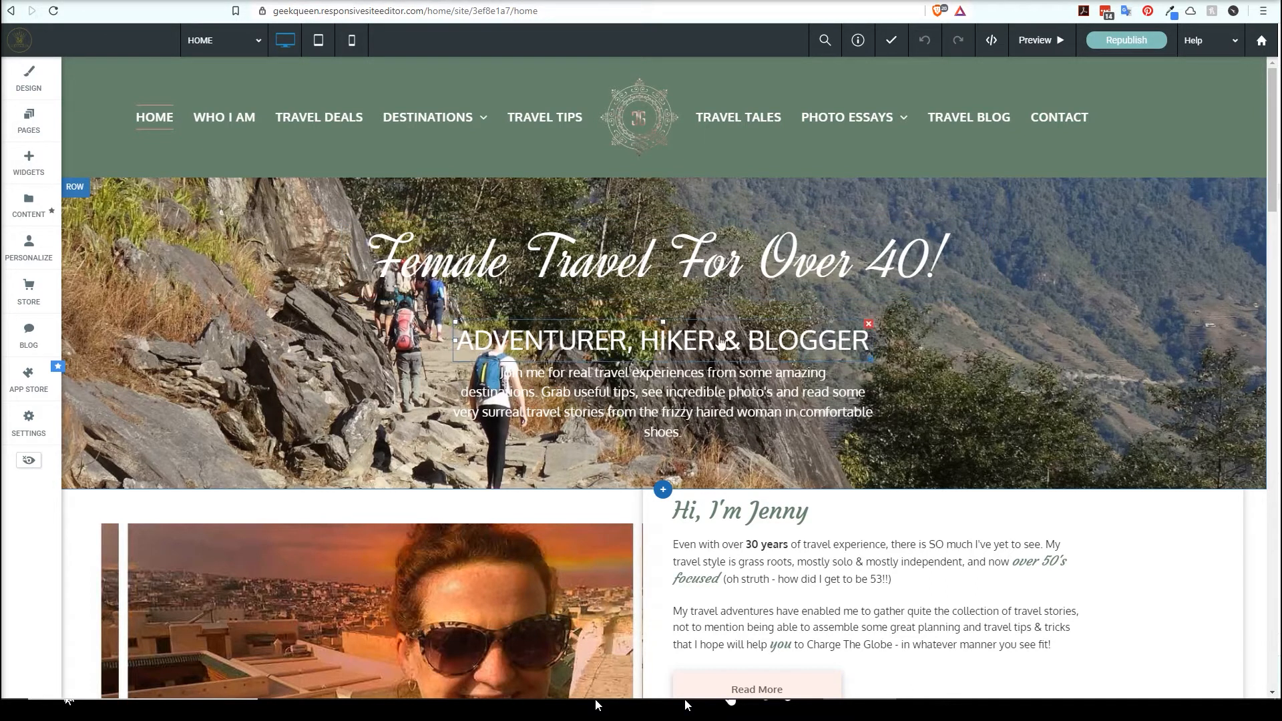
left_click(647, 352)
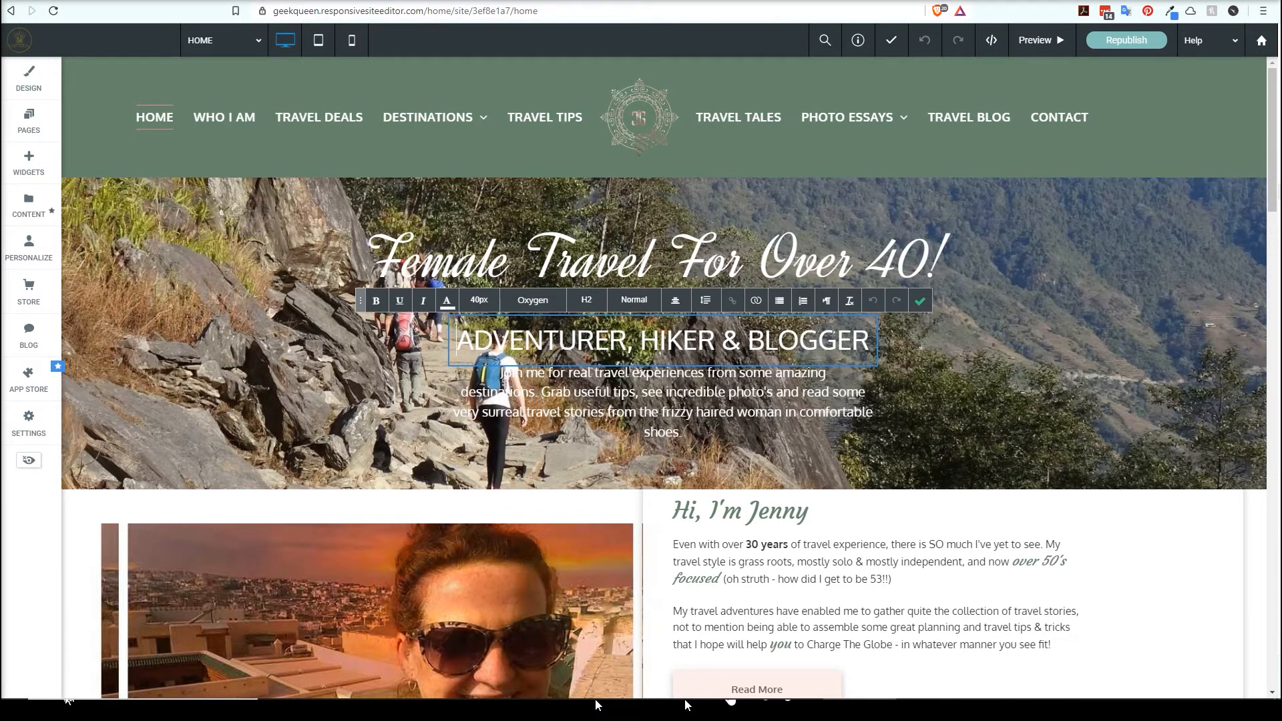
left_click(920, 301)
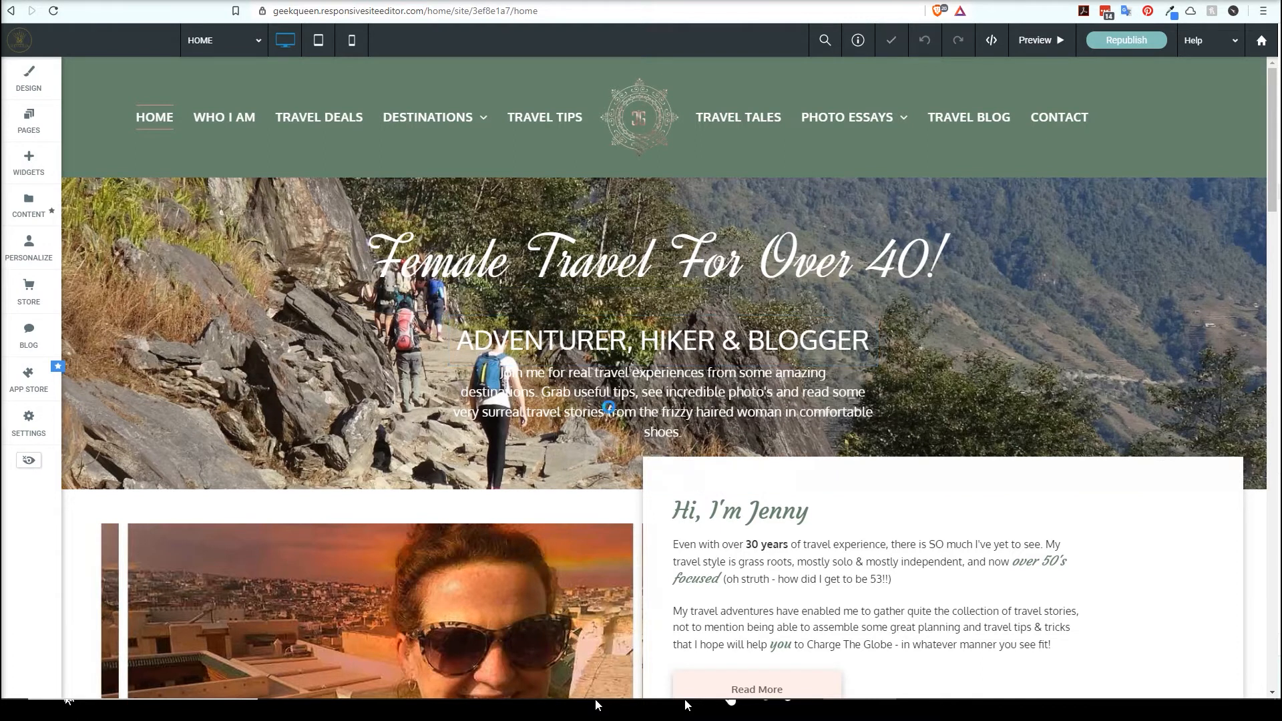
left_click(602, 344)
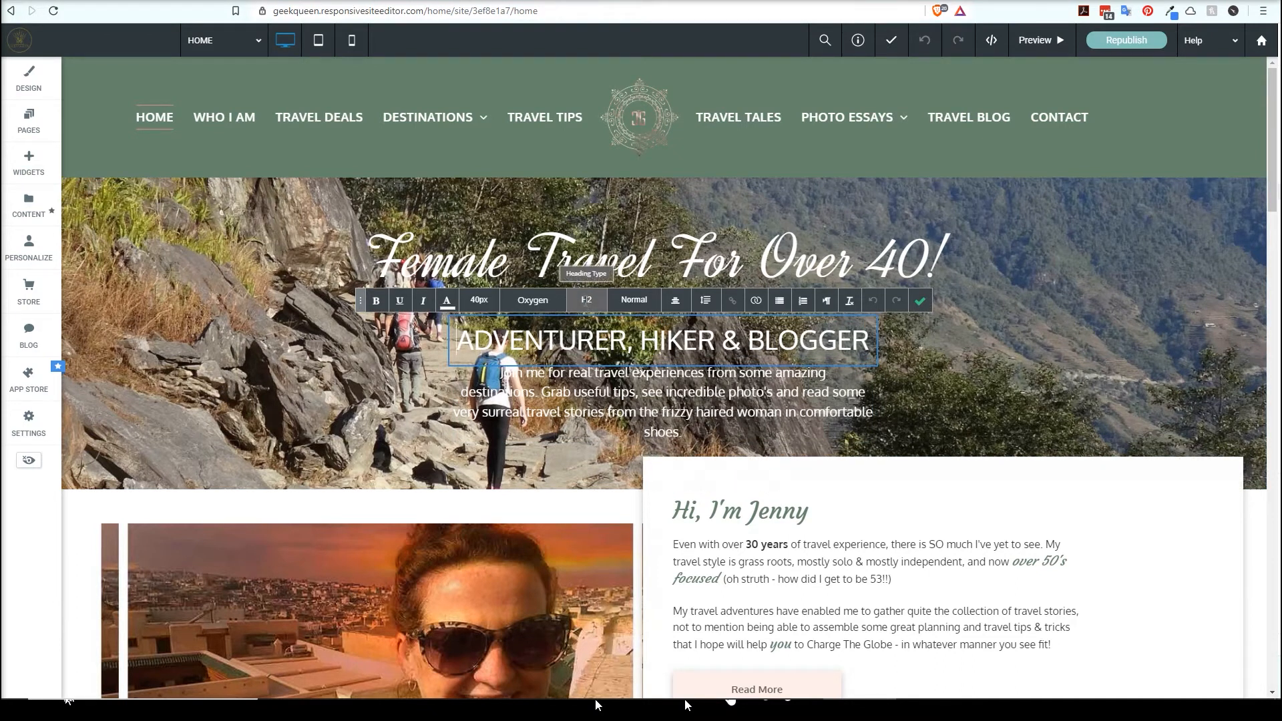
left_click(578, 399)
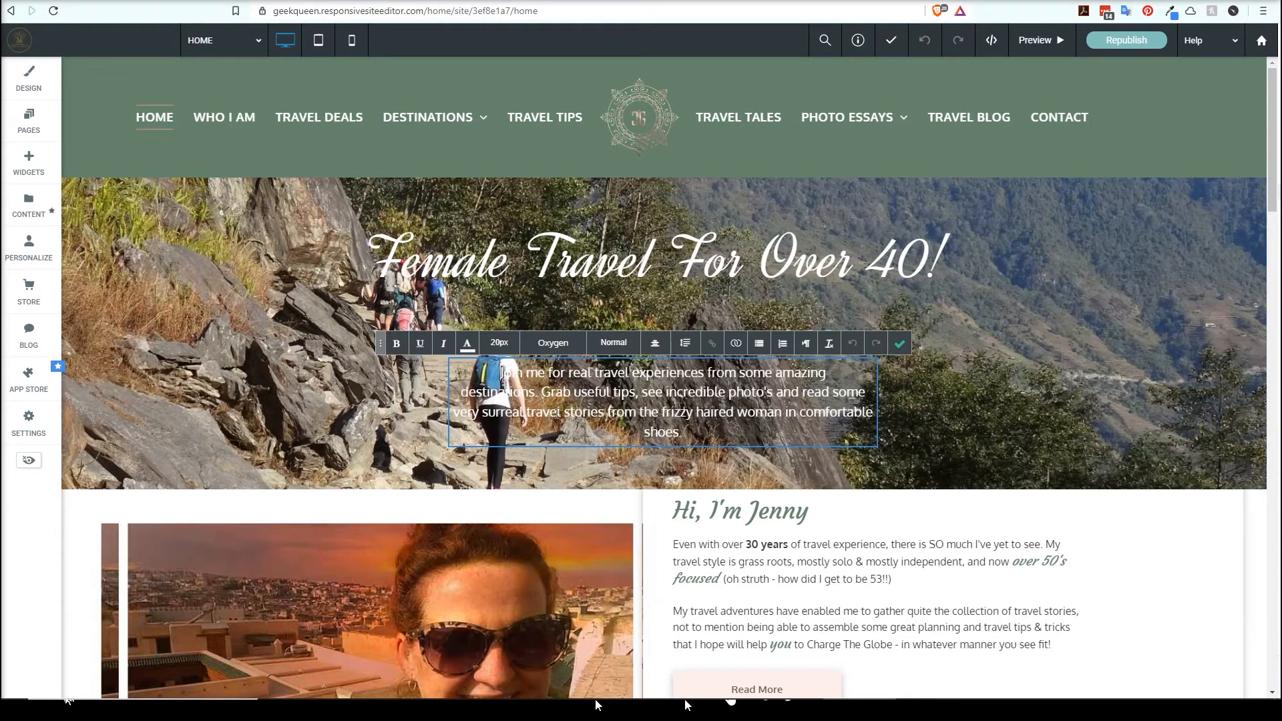
left_click(899, 343)
left_click(601, 342)
Add a Large Title (H1) widget above the "ADVENTURER, HIKER & BLOGGER" subheading, with the author's short first name plus "new h4 text" as its text.
left_click(28, 163)
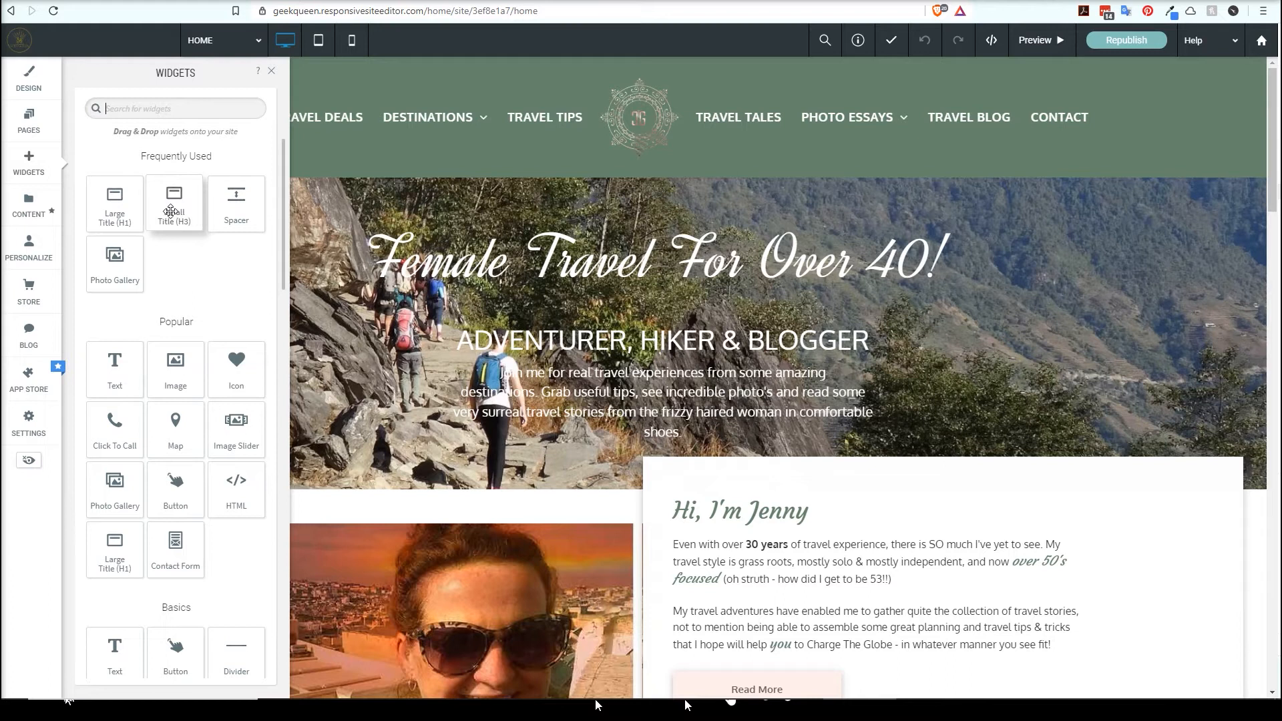
left_click_drag(119, 212, 664, 349)
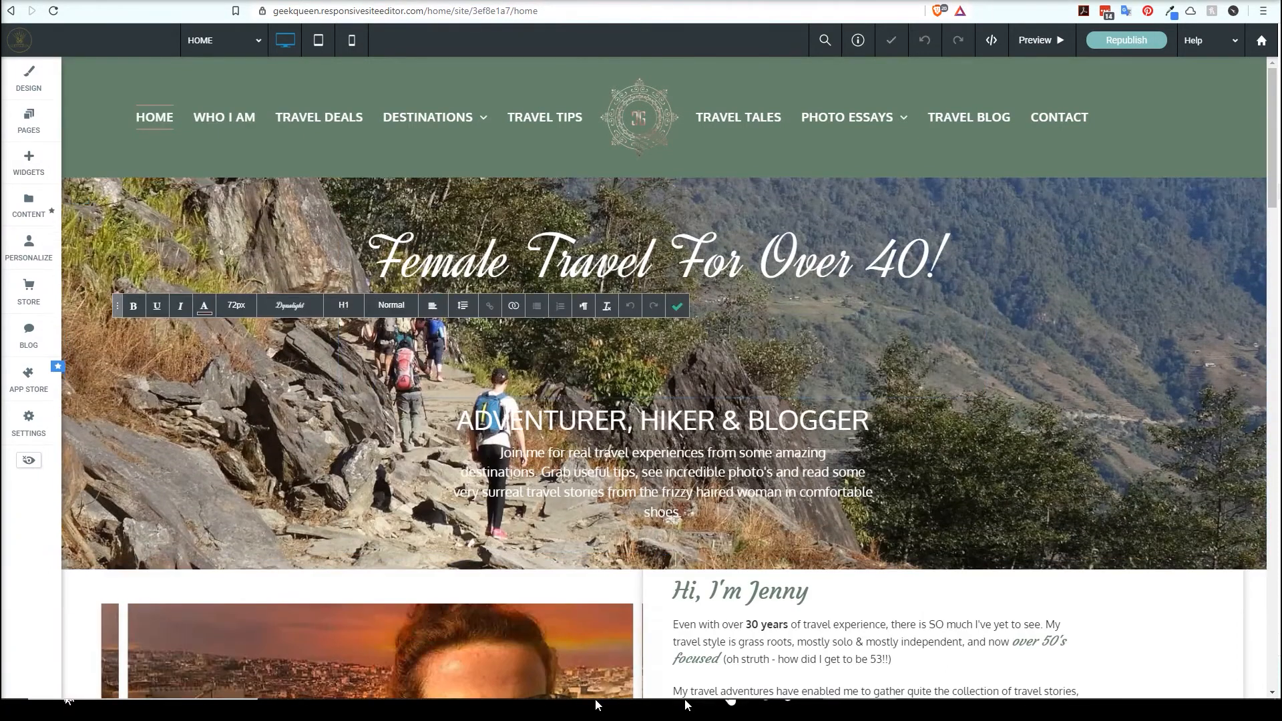
left_click_drag(544, 352, 323, 385)
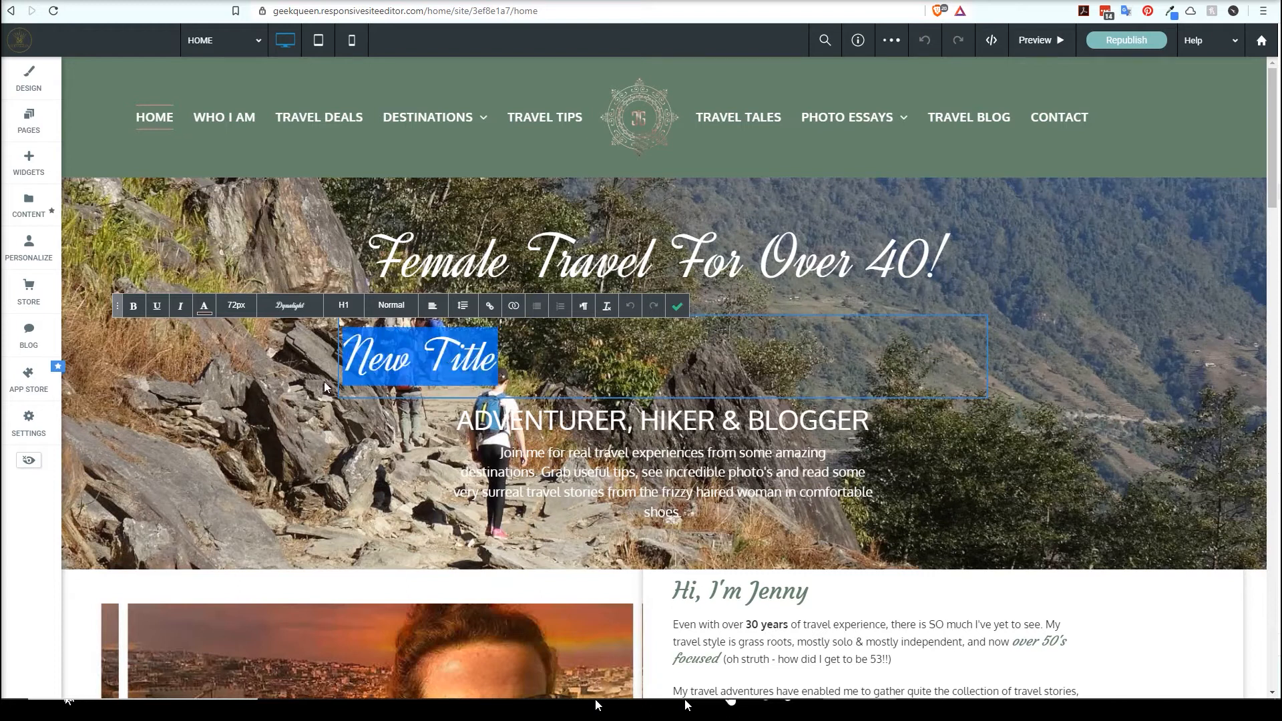
key("BackSpace")
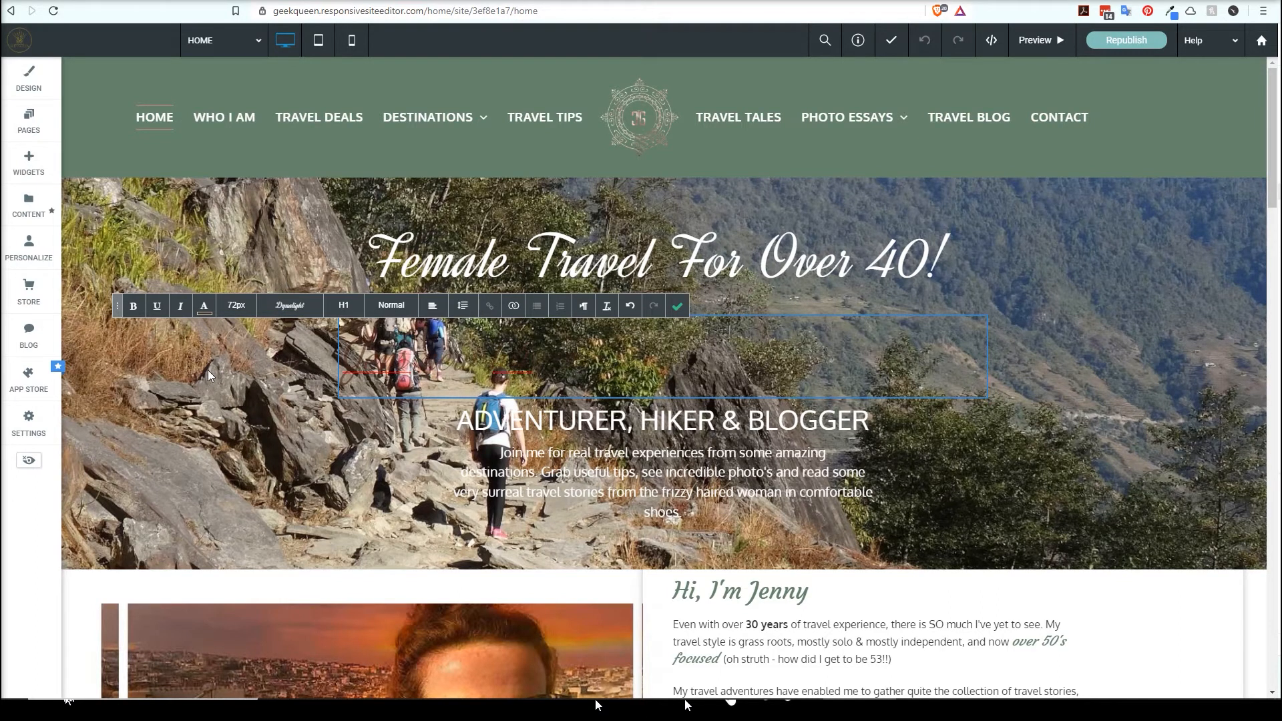
type("Jens new h4 text")
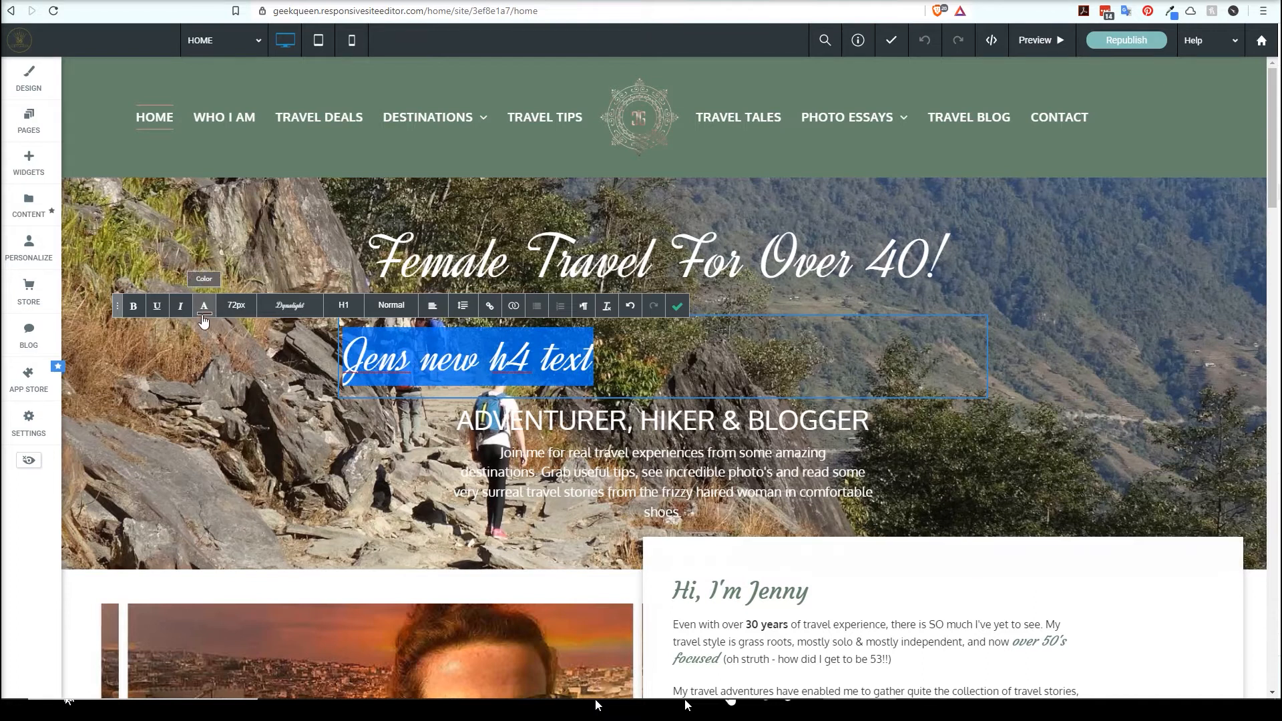
Color the added title's text white, change its heading type to H4 and finish editing it.
left_click(204, 314)
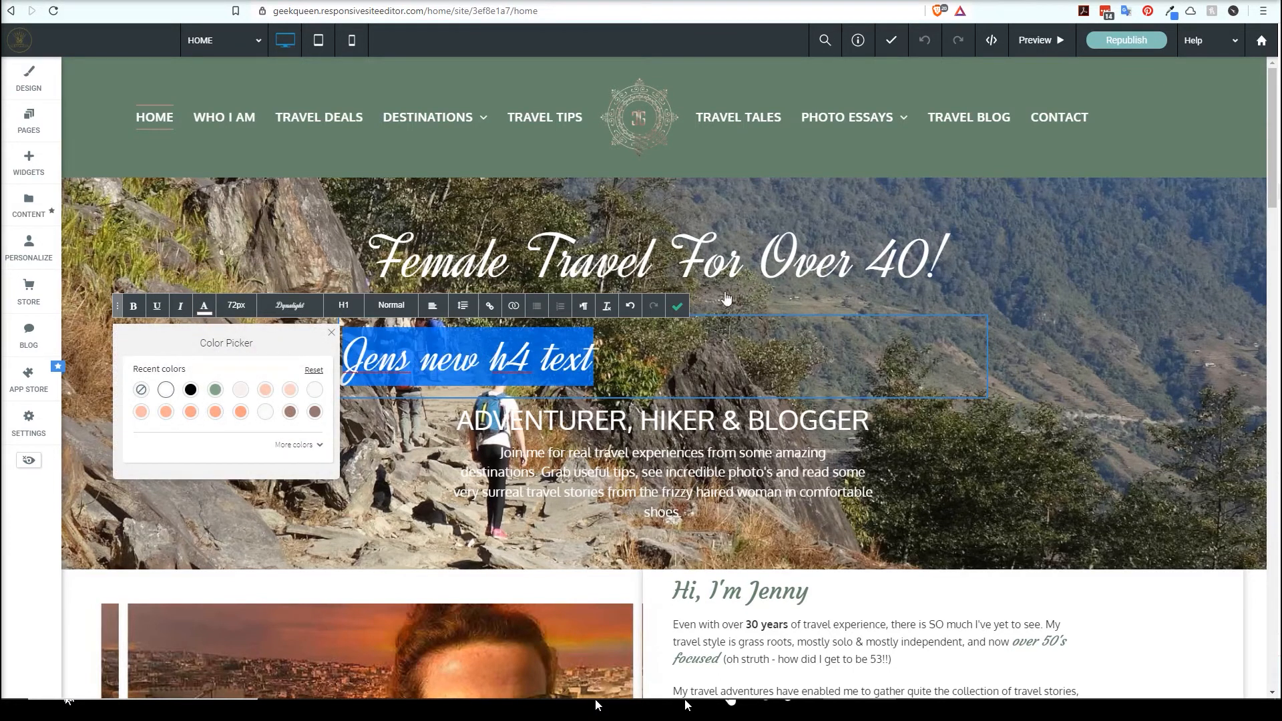
left_click(674, 279)
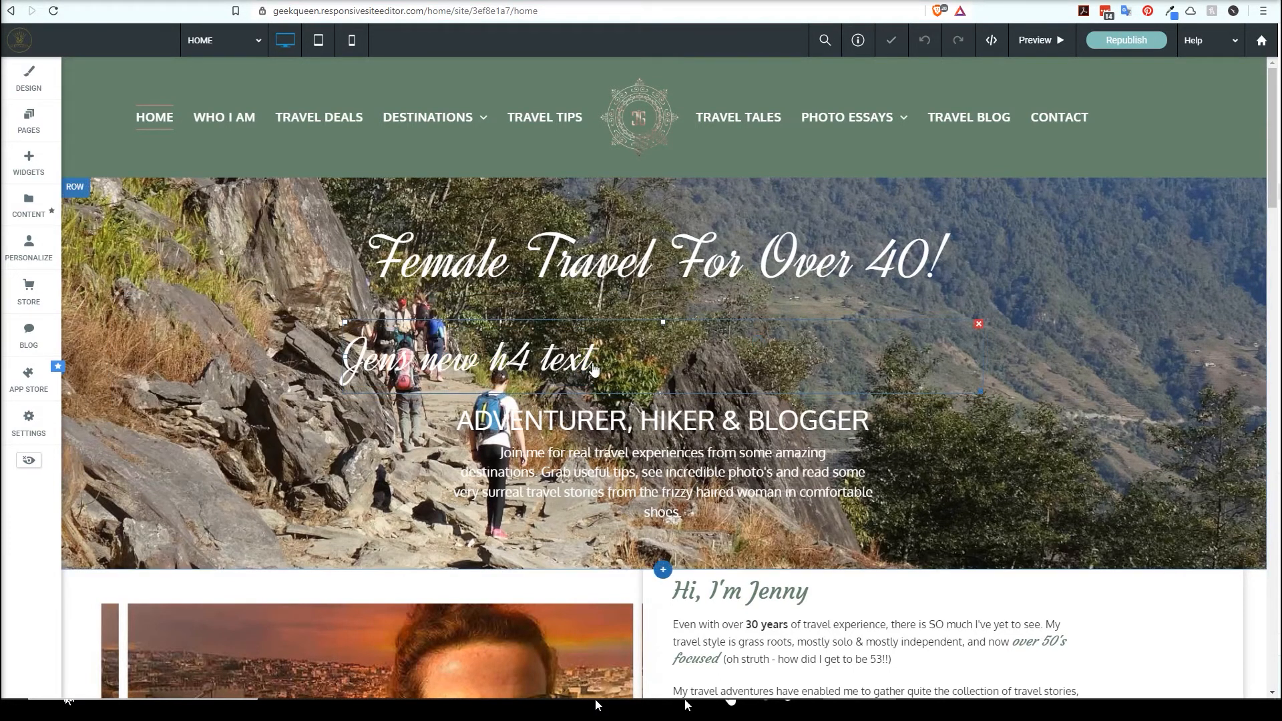
left_click(623, 357)
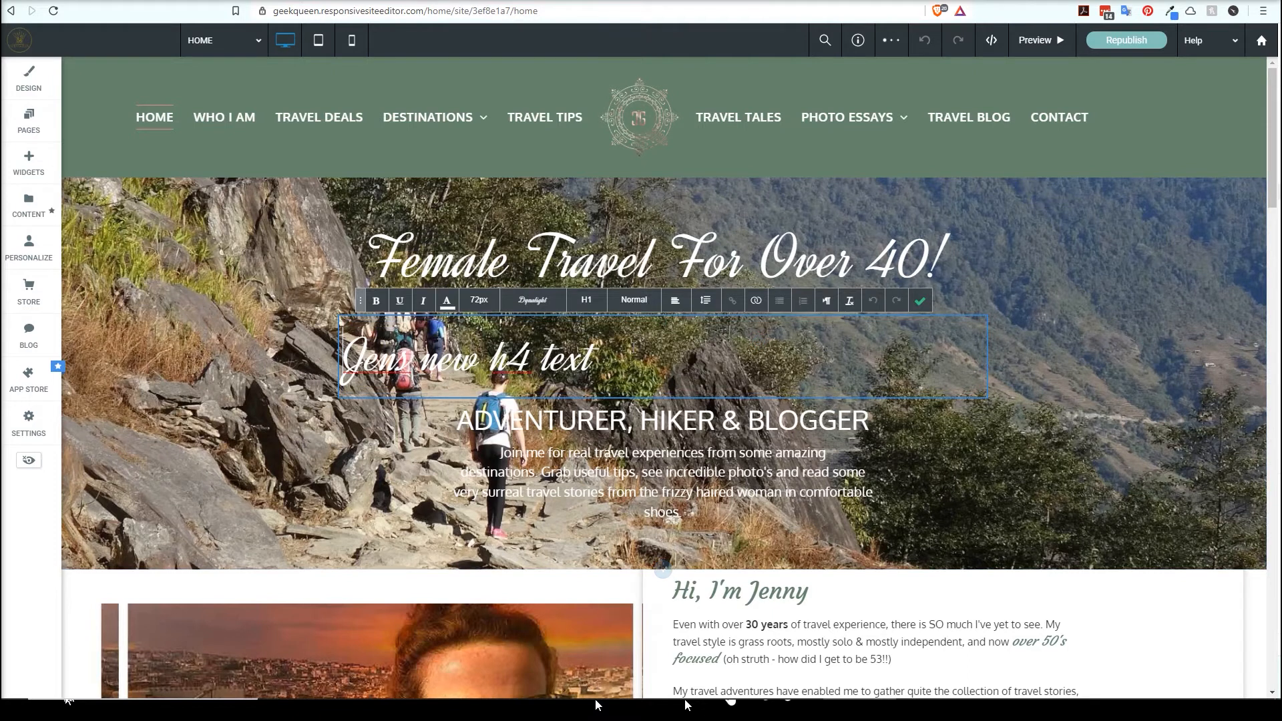
left_click(586, 301)
left_click(584, 400)
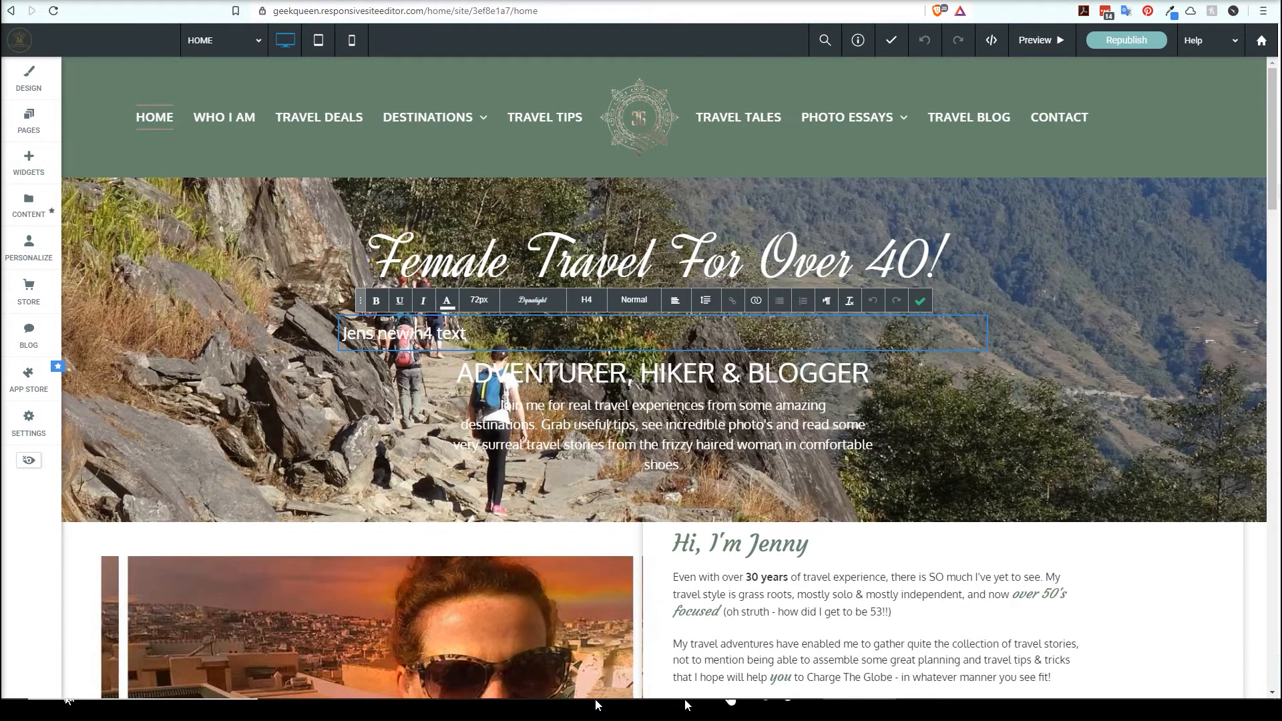
left_click_drag(466, 334, 343, 337)
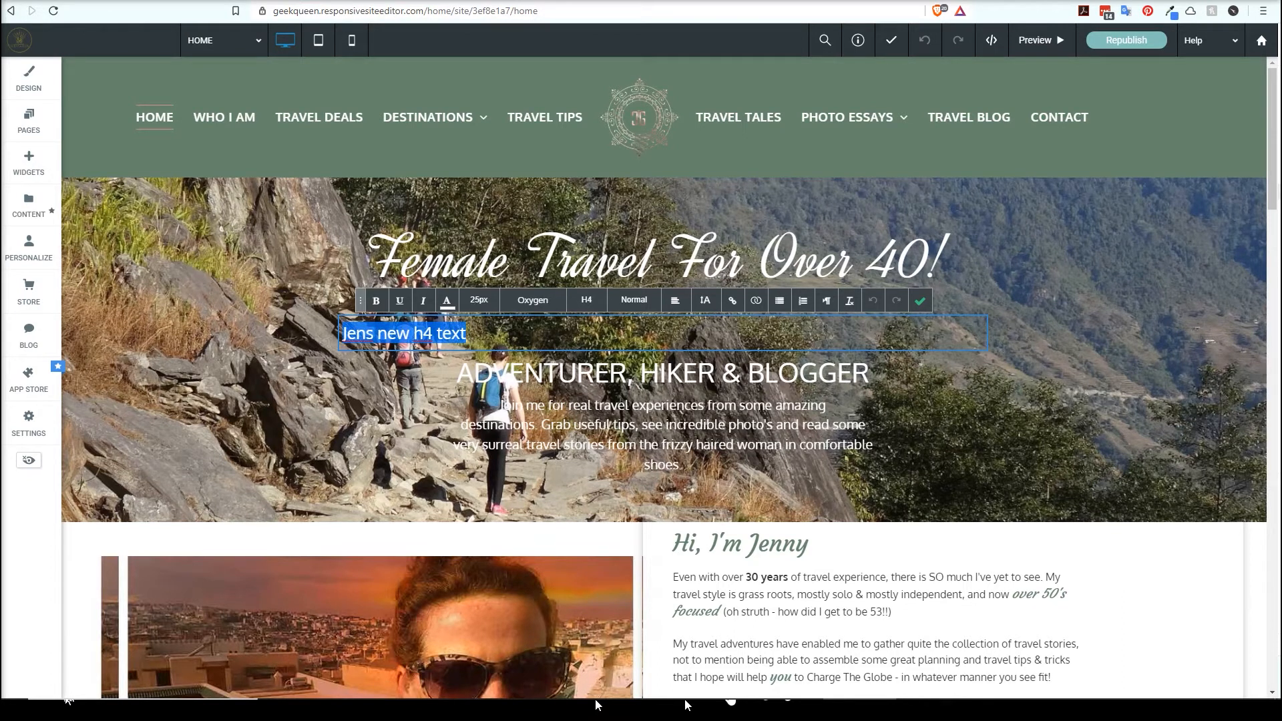
left_click(920, 301)
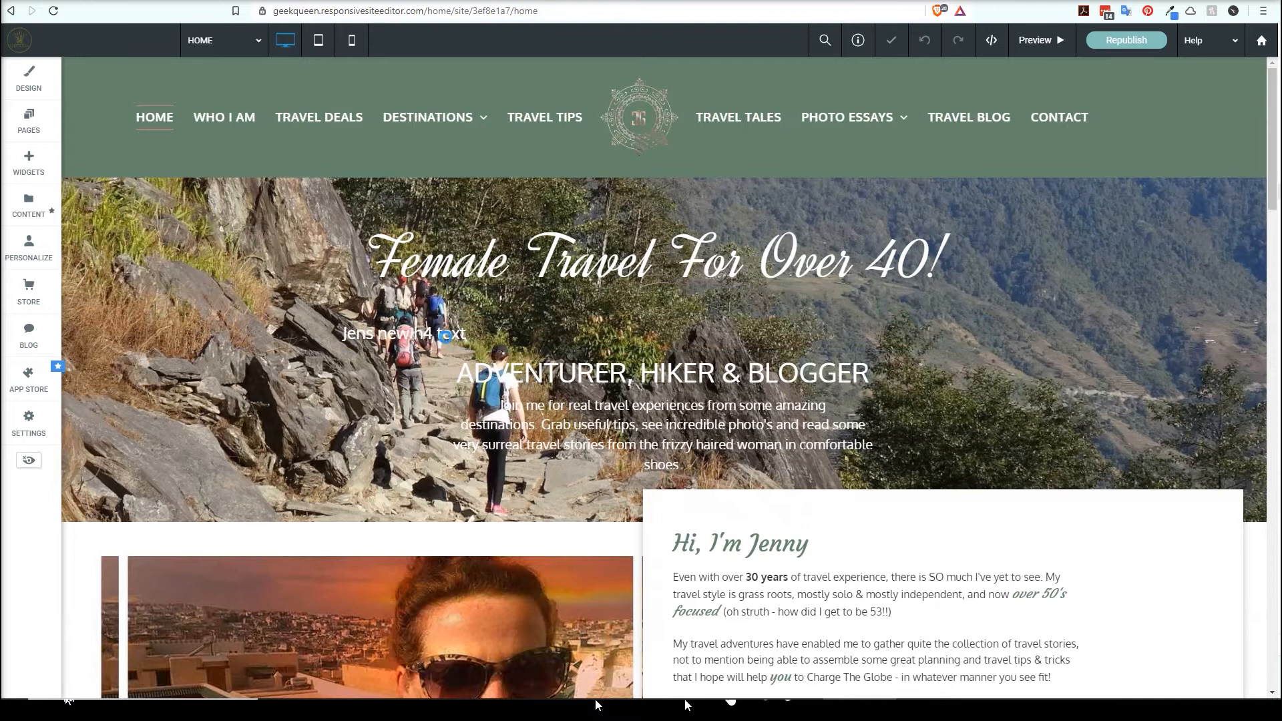
Delete the added H4 title from between the main heading and the subheading.
left_click(29, 162)
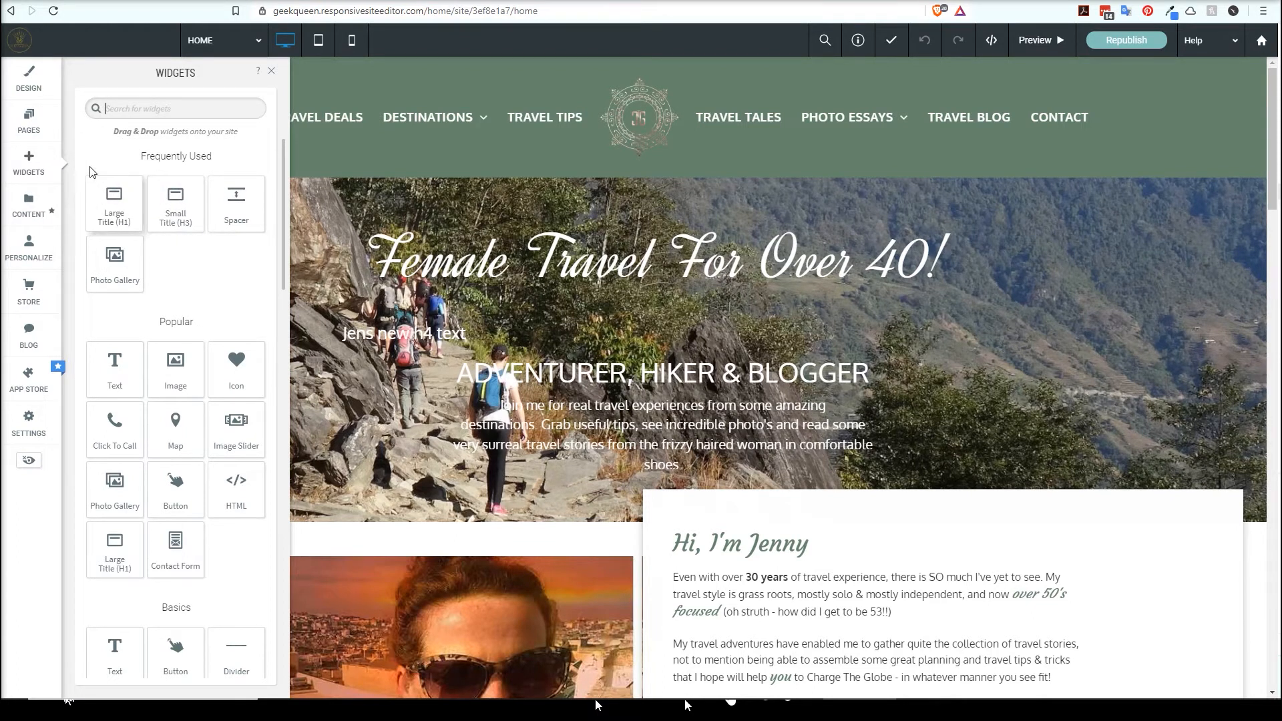
left_click(271, 71)
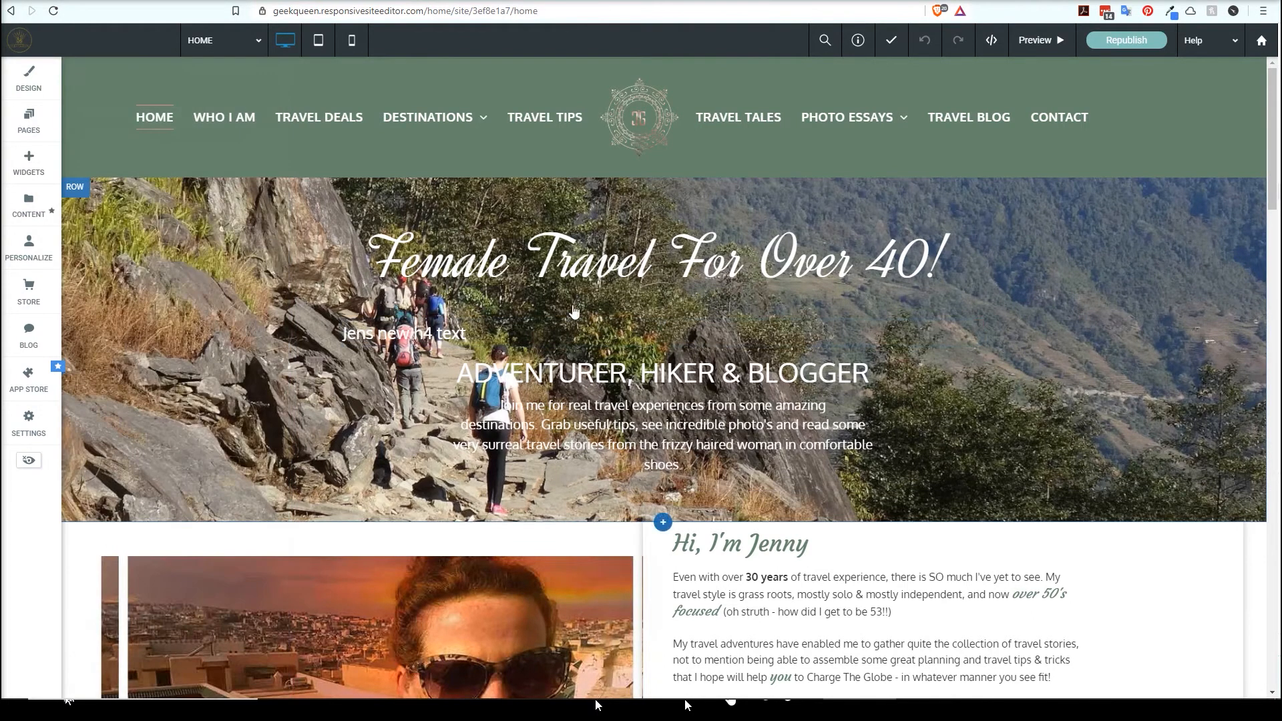
left_click(979, 326)
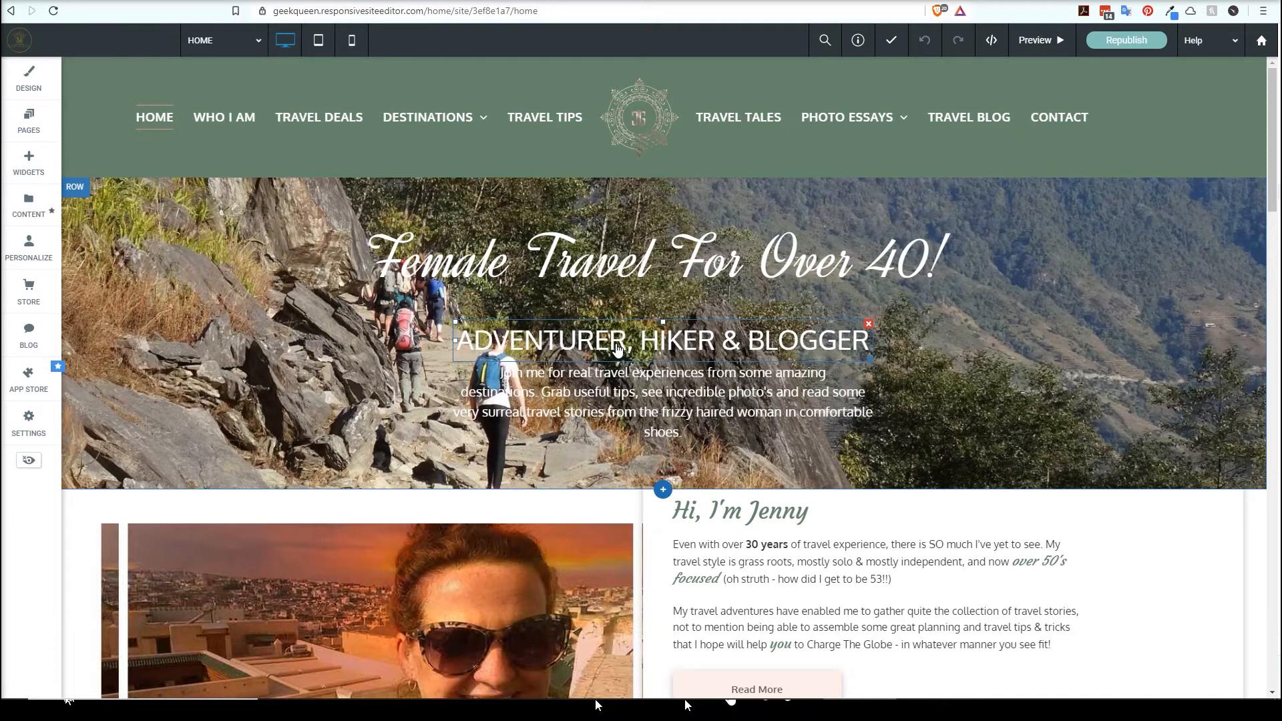
left_click(613, 375)
right_click(608, 398)
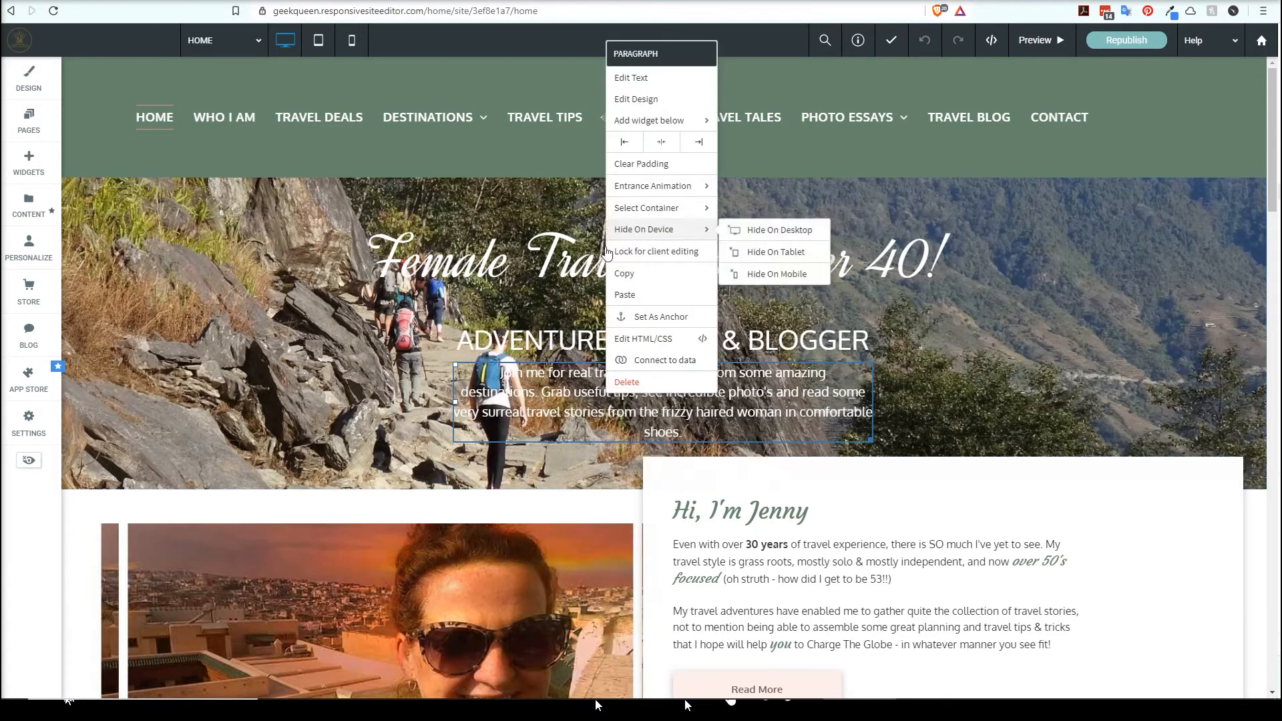
left_click(484, 269)
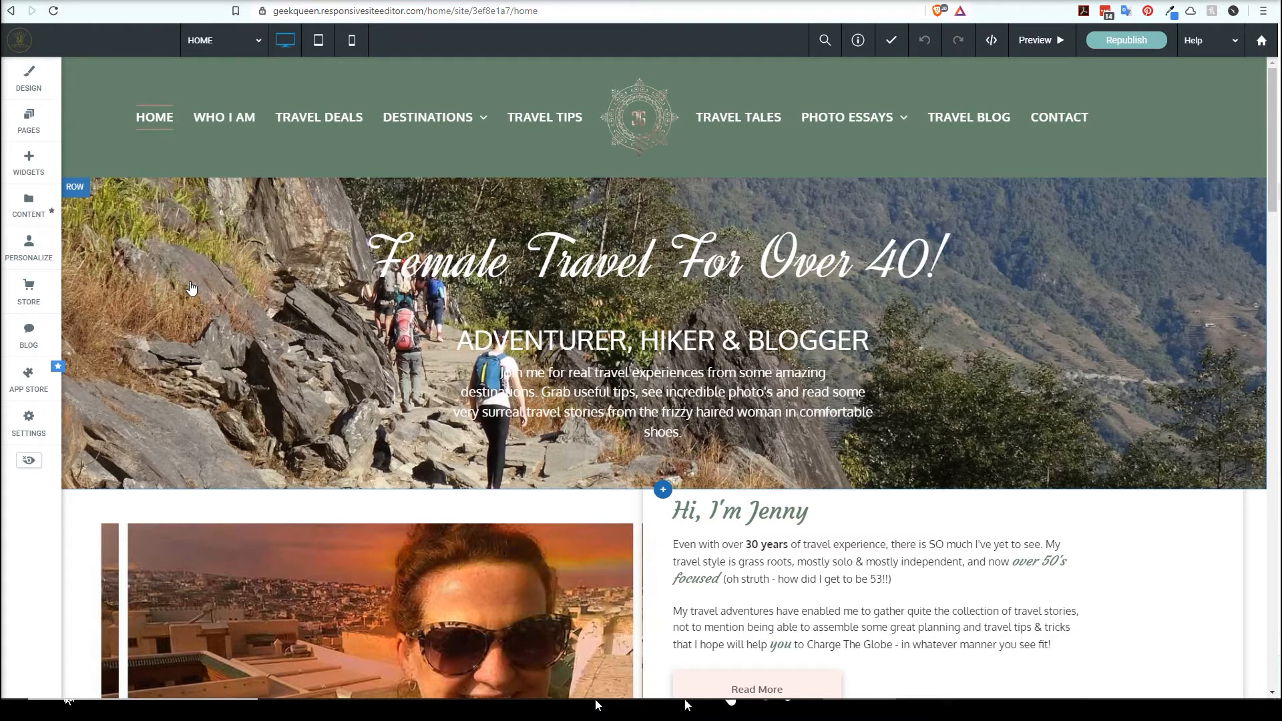
left_click(561, 357)
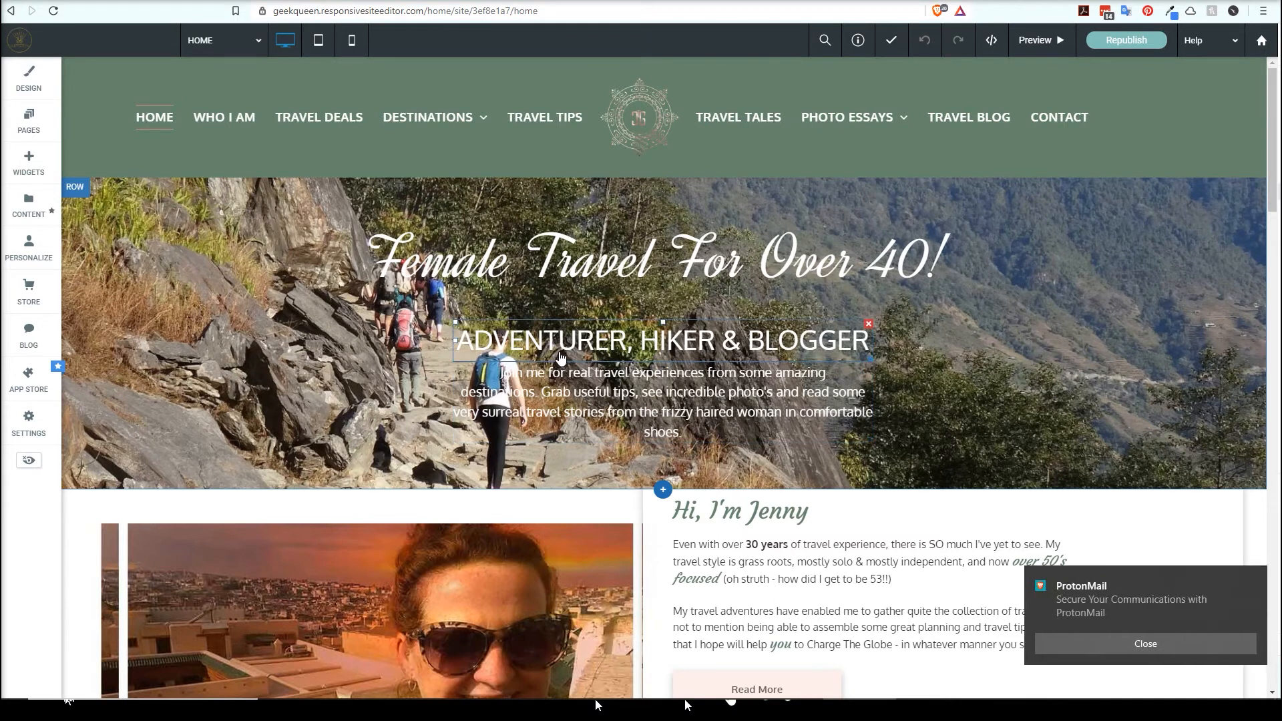
left_click(437, 291)
left_click(527, 346)
Give the "Join me for real travel experiences" paragraph an orange background from the recent colors in its paragraph design settings.
right_click(571, 410)
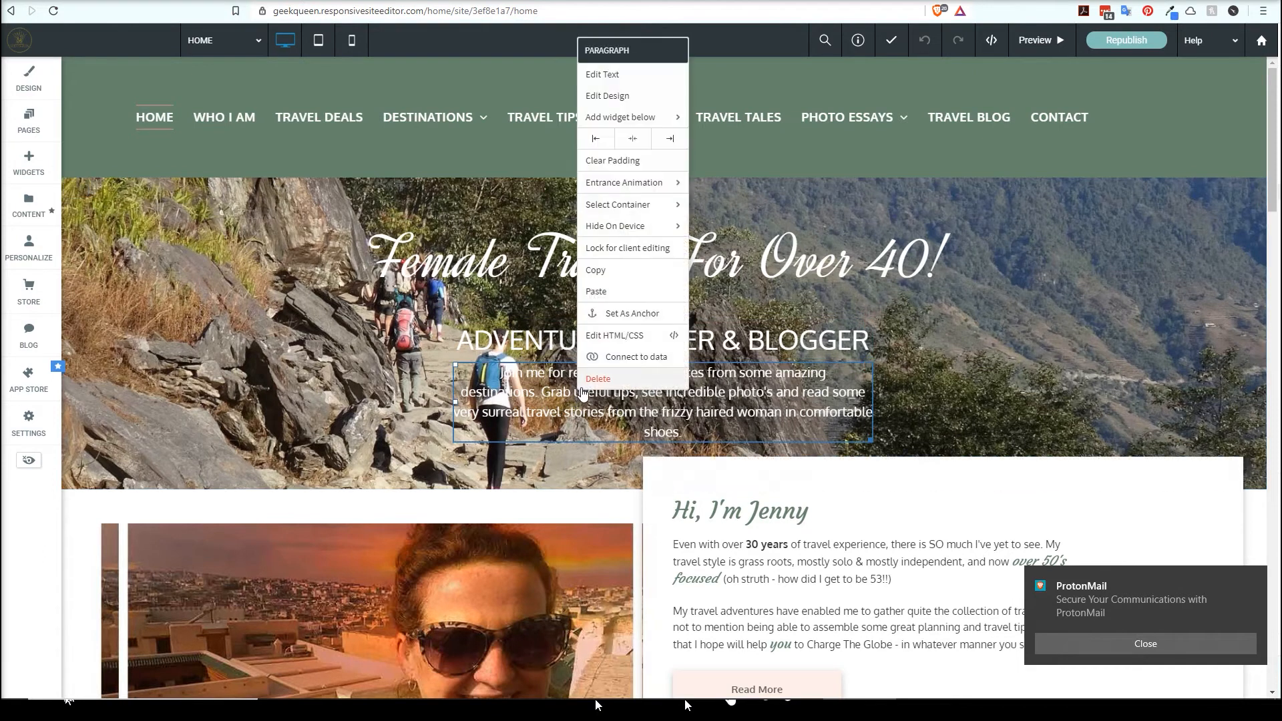
left_click(604, 95)
scroll(228, 398, "down", 3)
left_click(396, 417)
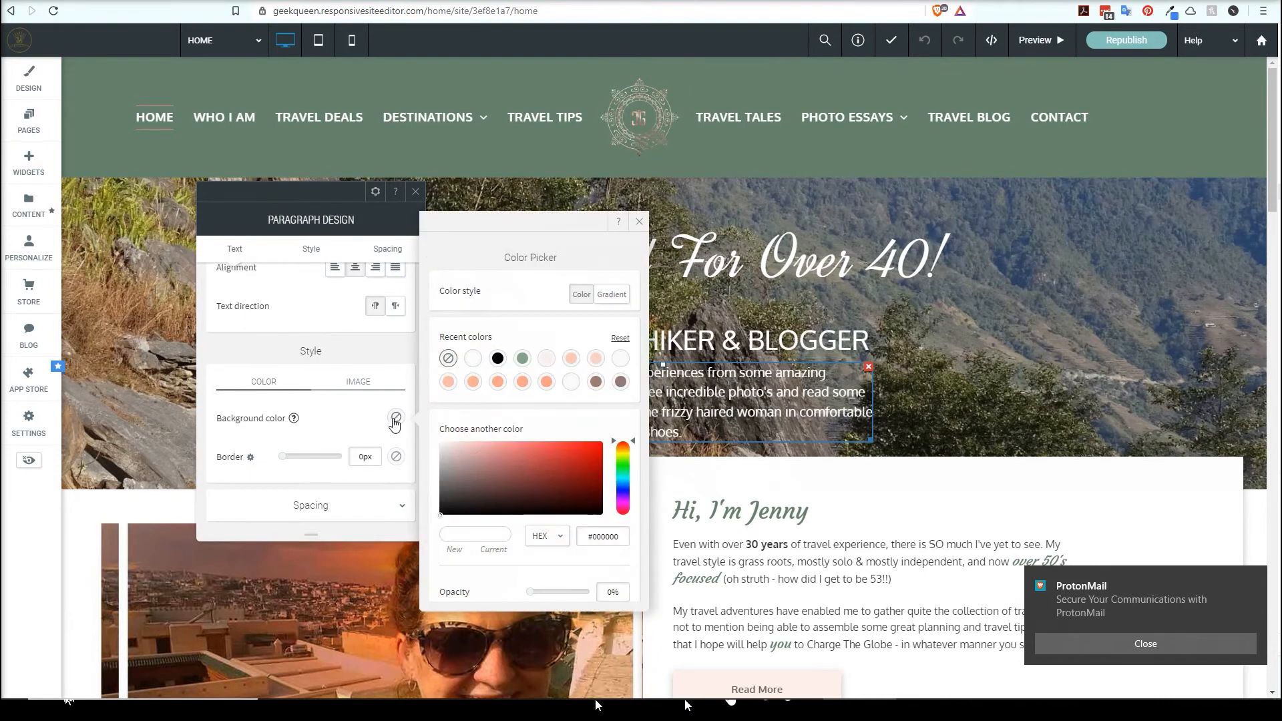
left_click(472, 381)
left_click(638, 221)
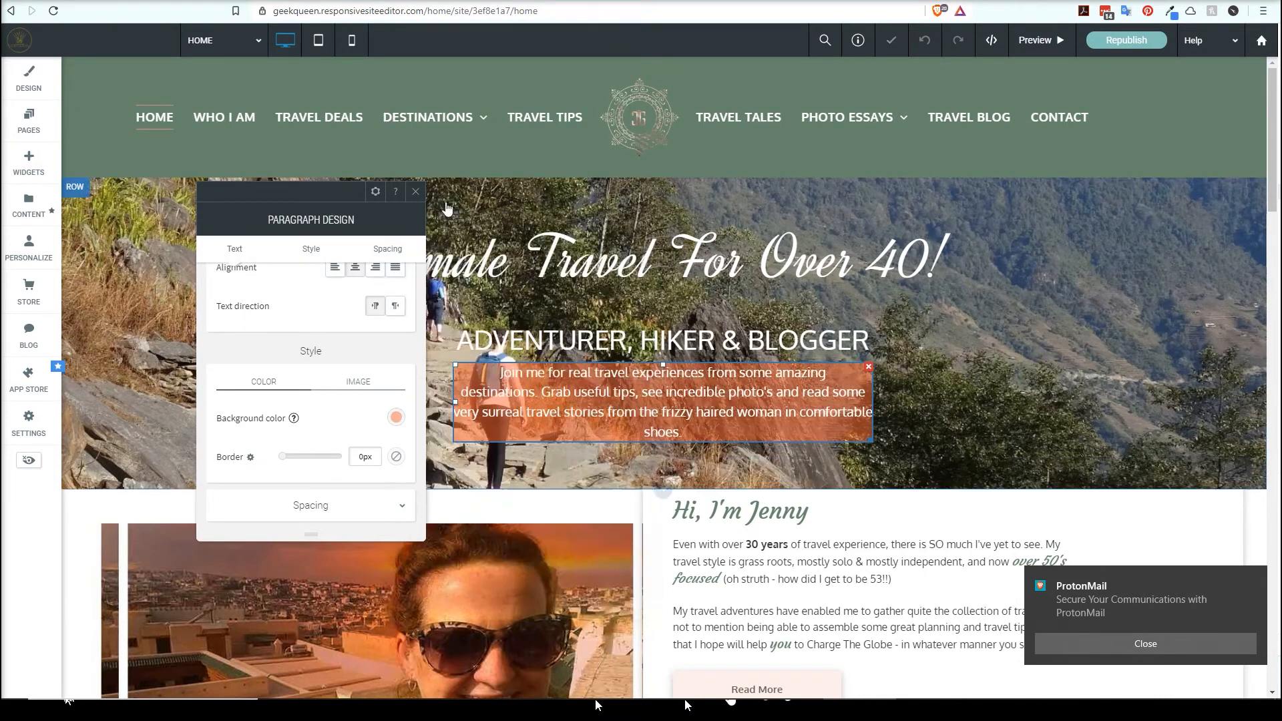
left_click(415, 191)
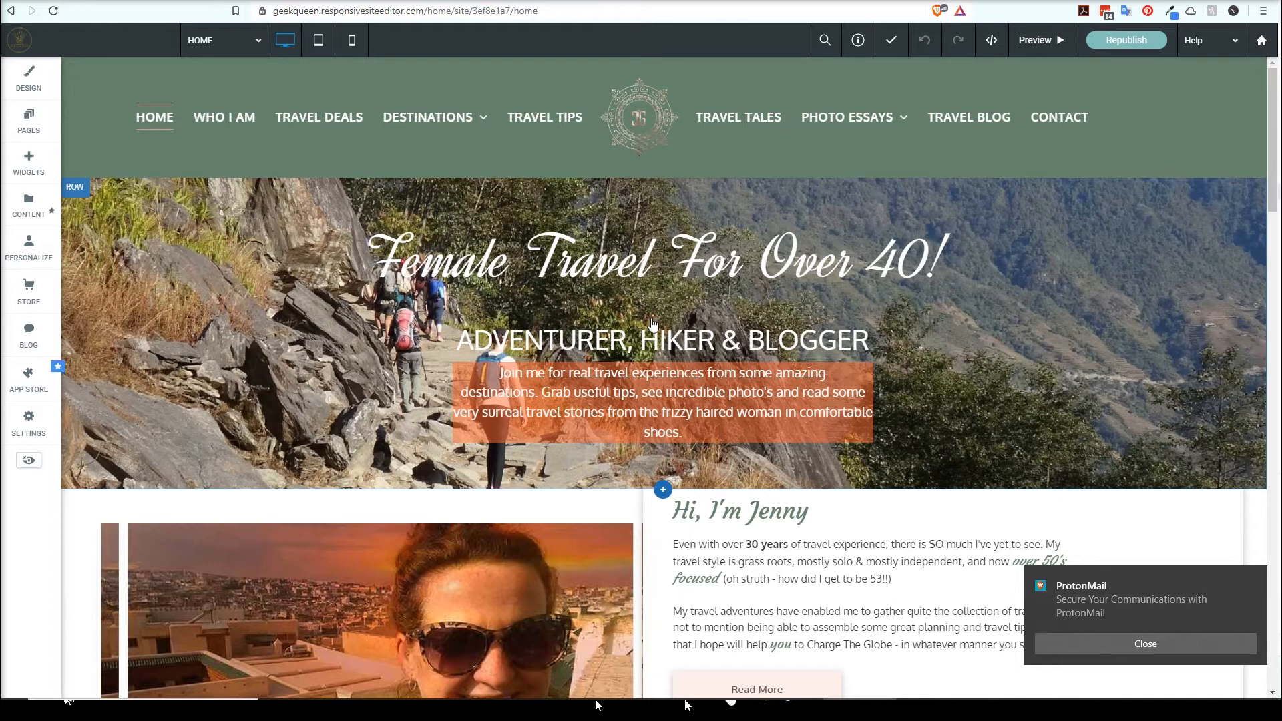
Compare the styling of the hero paragraph with the introduction text further down the home page.
left_click(615, 352)
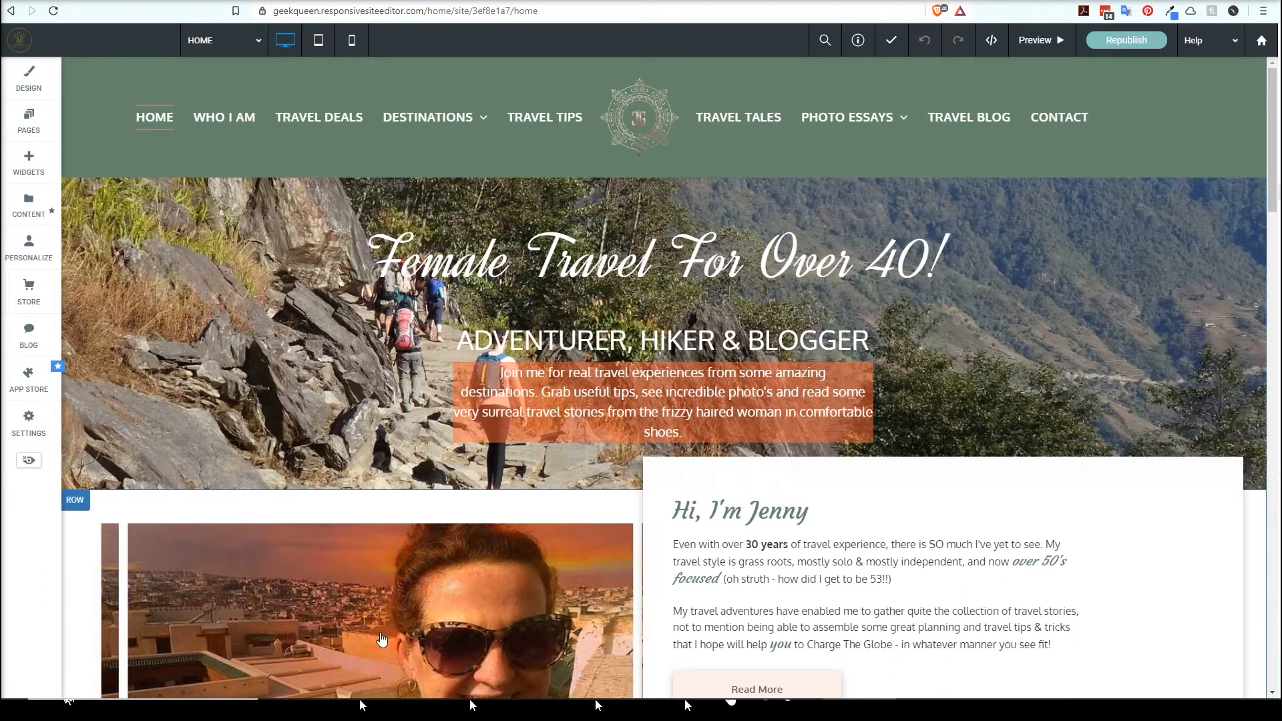
scroll(358, 549, "down", 1)
scroll(357, 550, "down", 3)
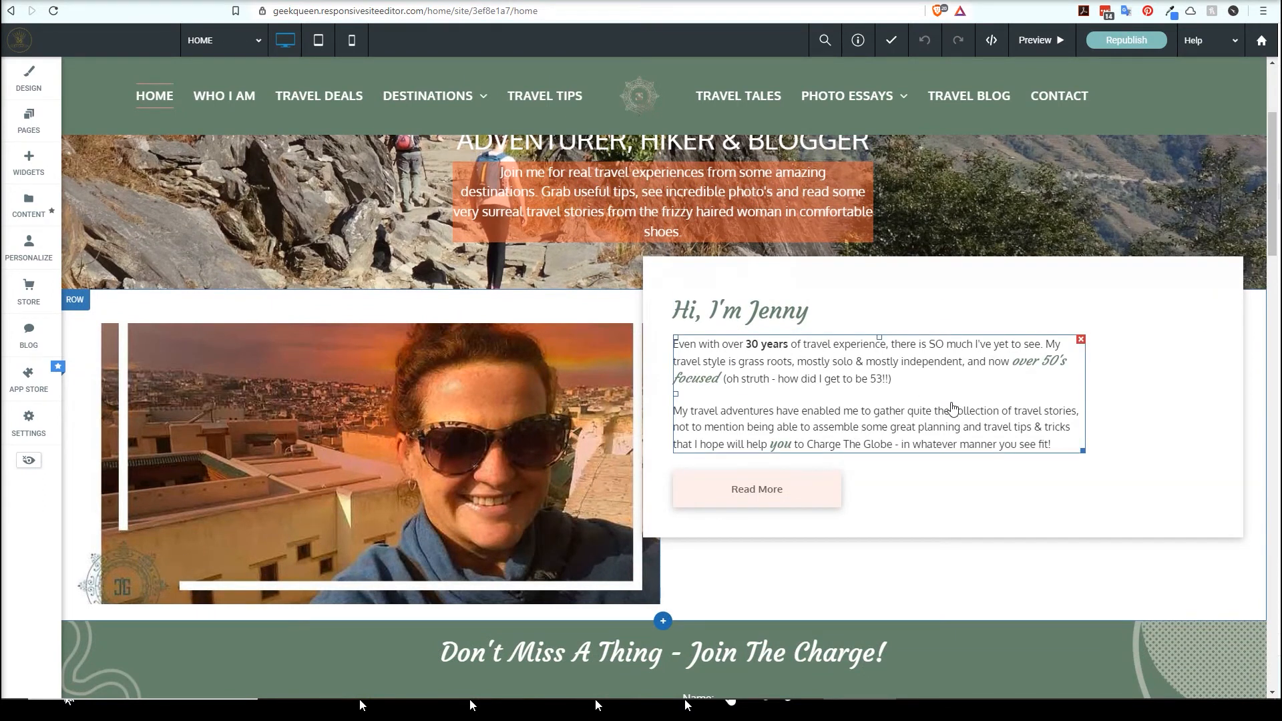
scroll(949, 389, "up", 2)
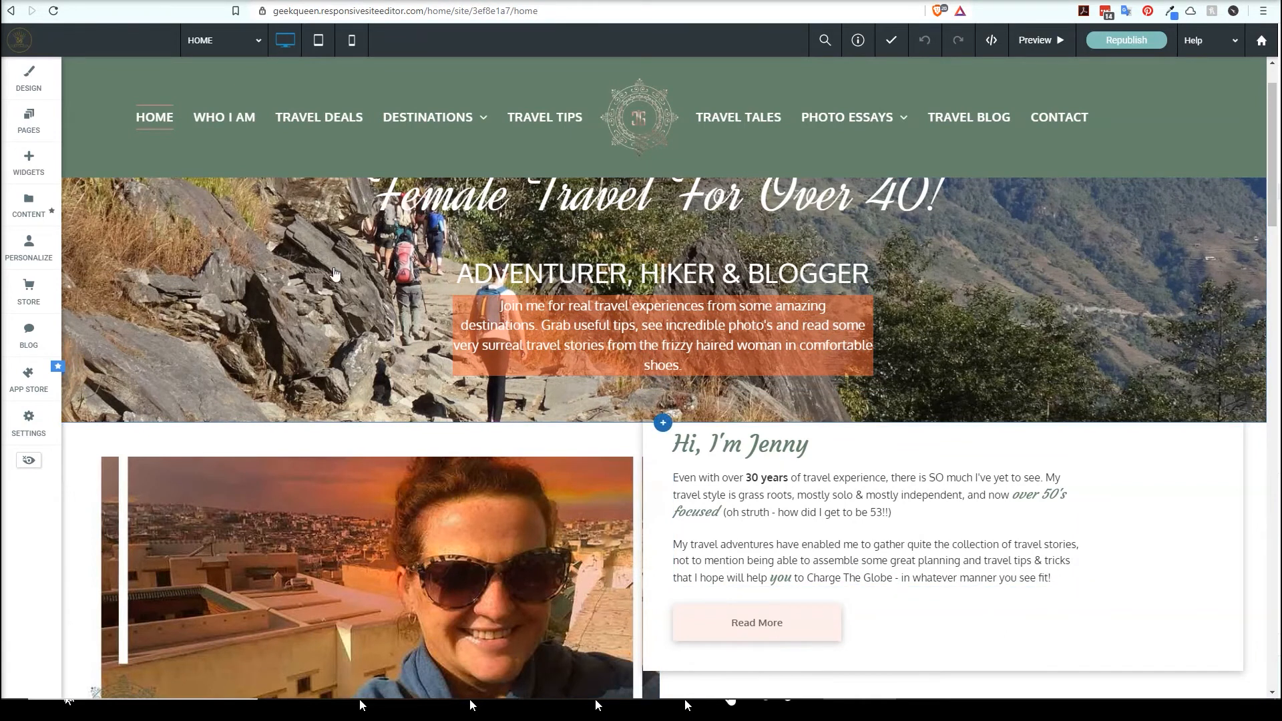
scroll(327, 280, "up", 1)
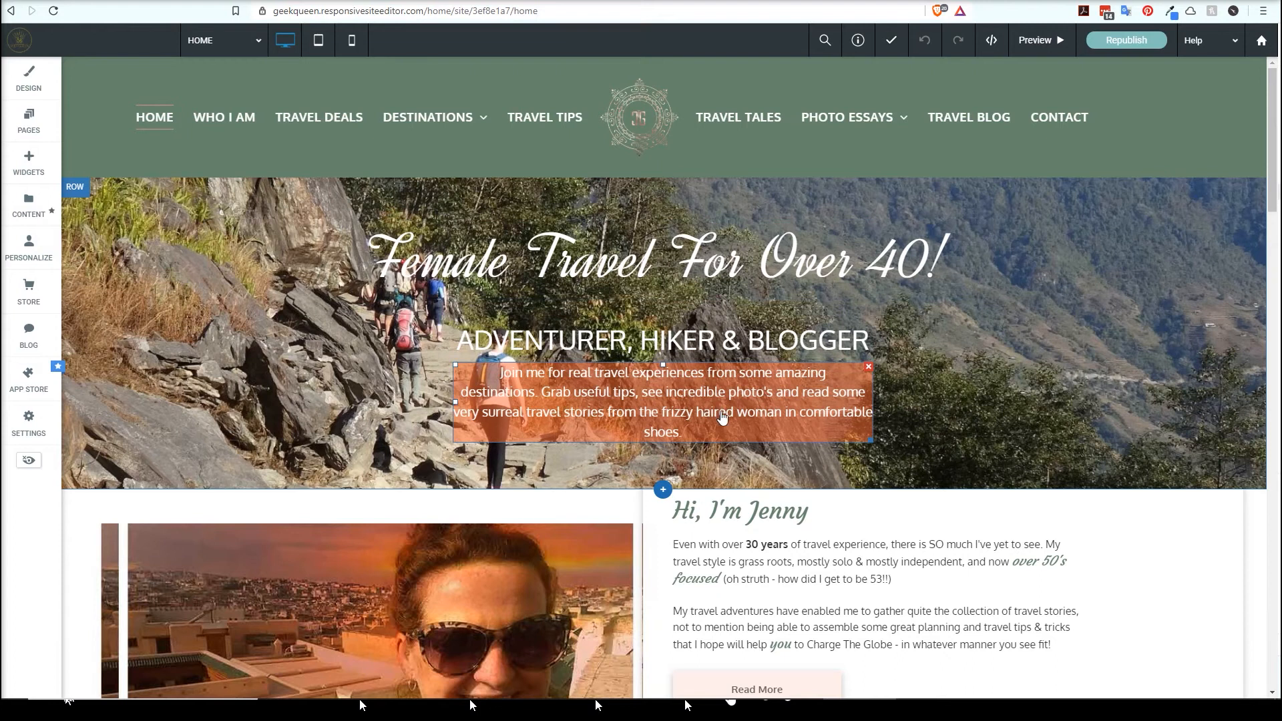
scroll(715, 410, "down", 3)
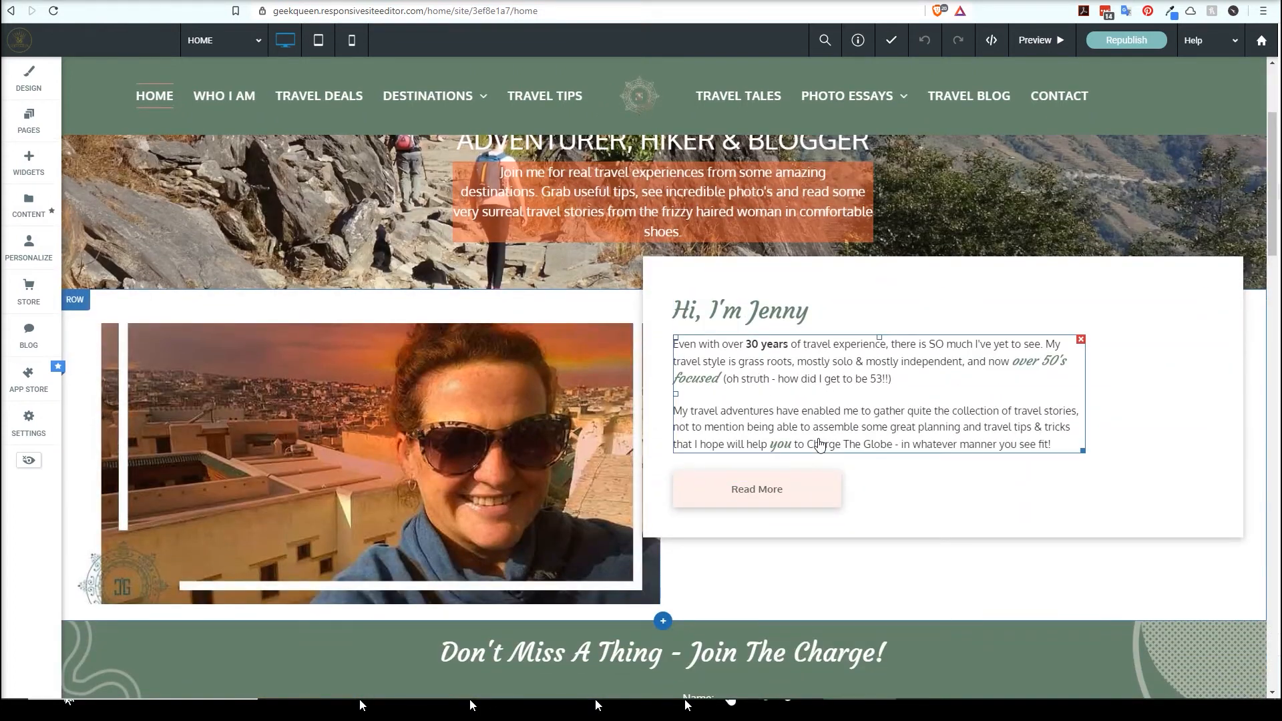
scroll(580, 446, "up", 3)
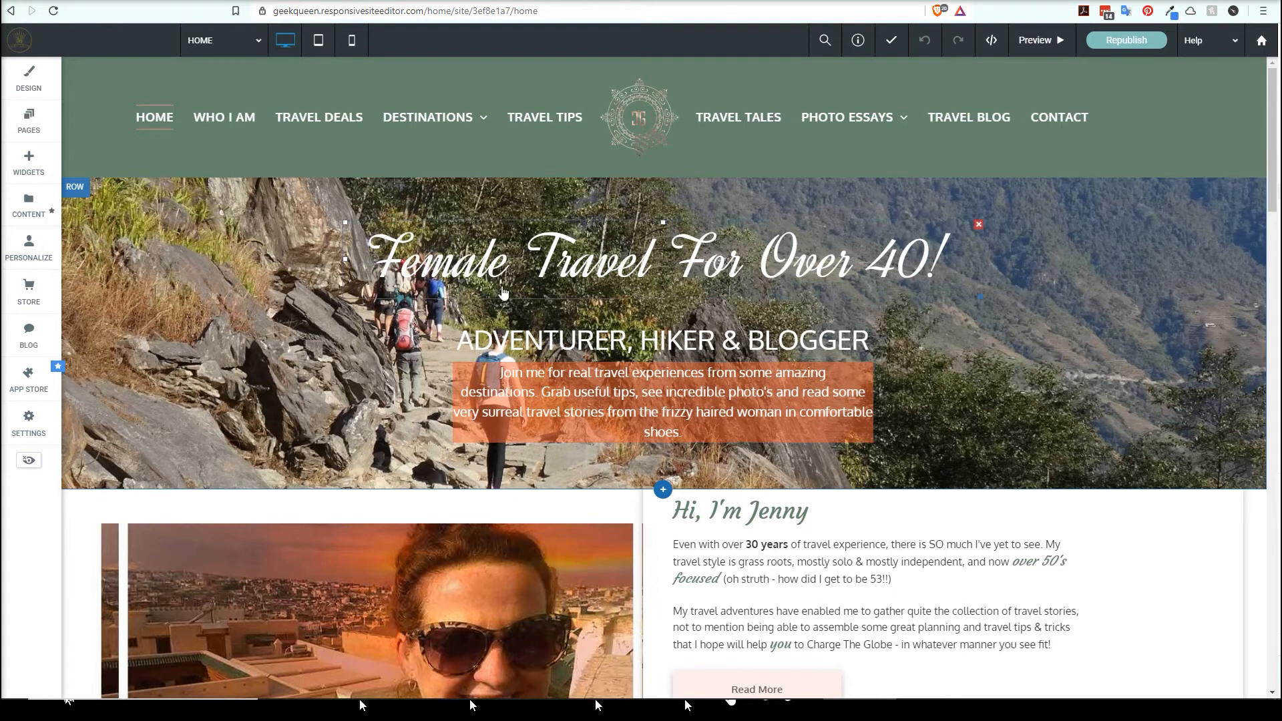
left_click(574, 399)
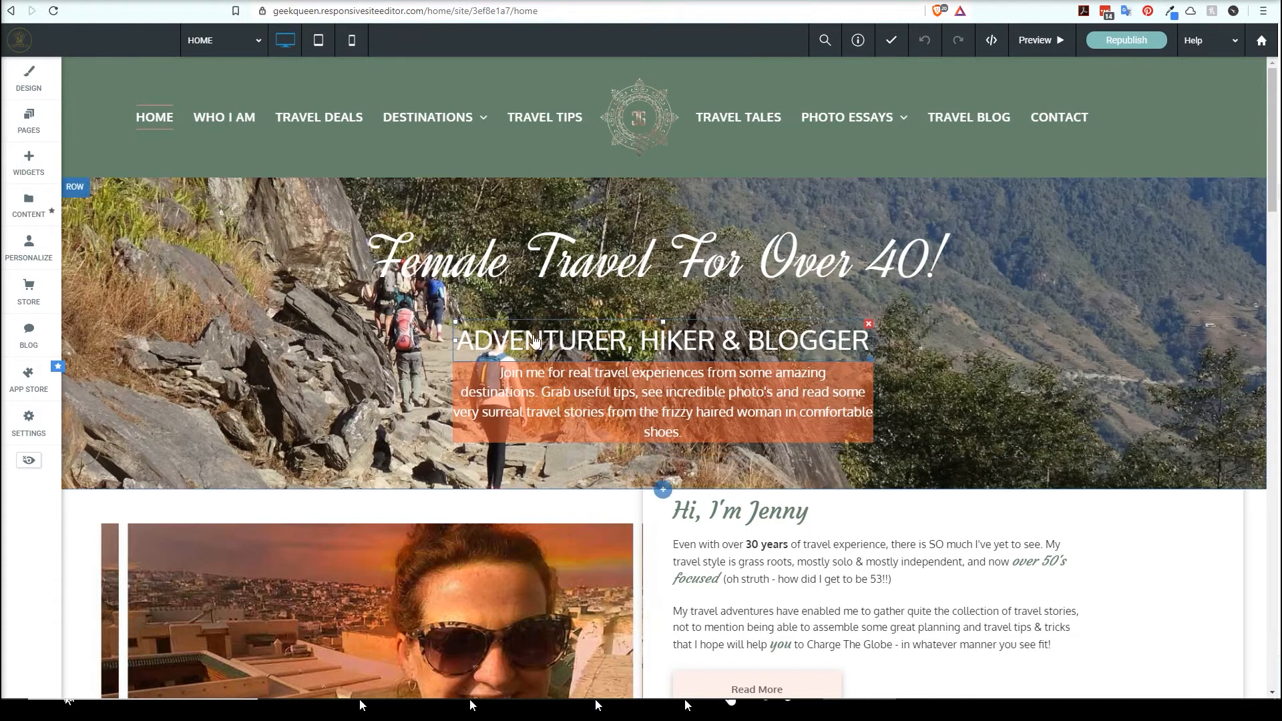
Check the text formatting of the "Female Travel For Over 40!" heading in its text editor and finish editing.
left_click(606, 270)
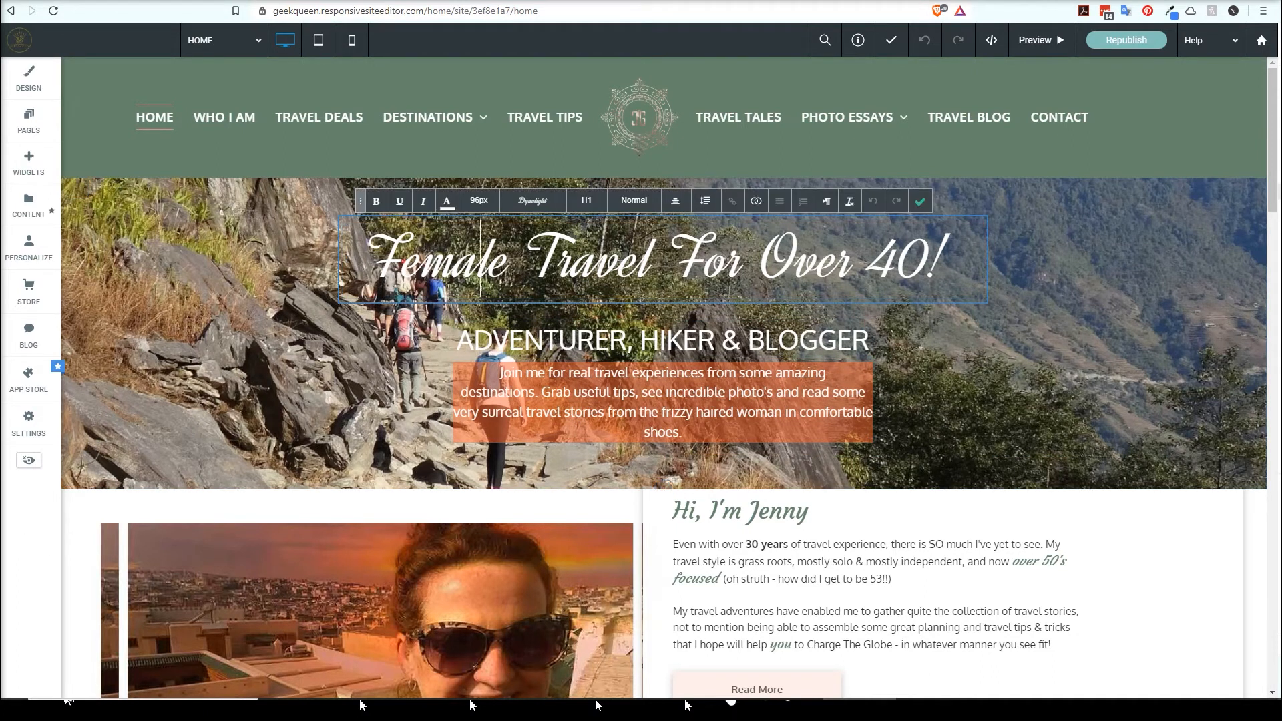
left_click_drag(367, 264, 911, 266)
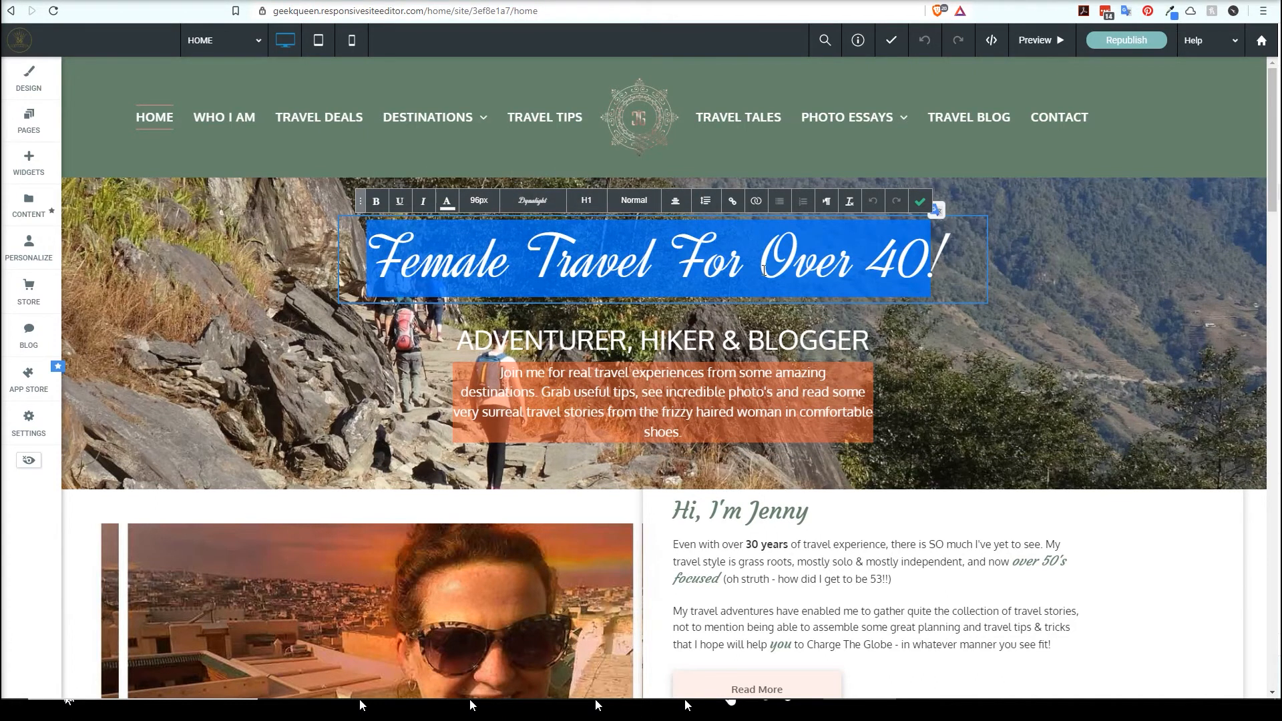
left_click(919, 201)
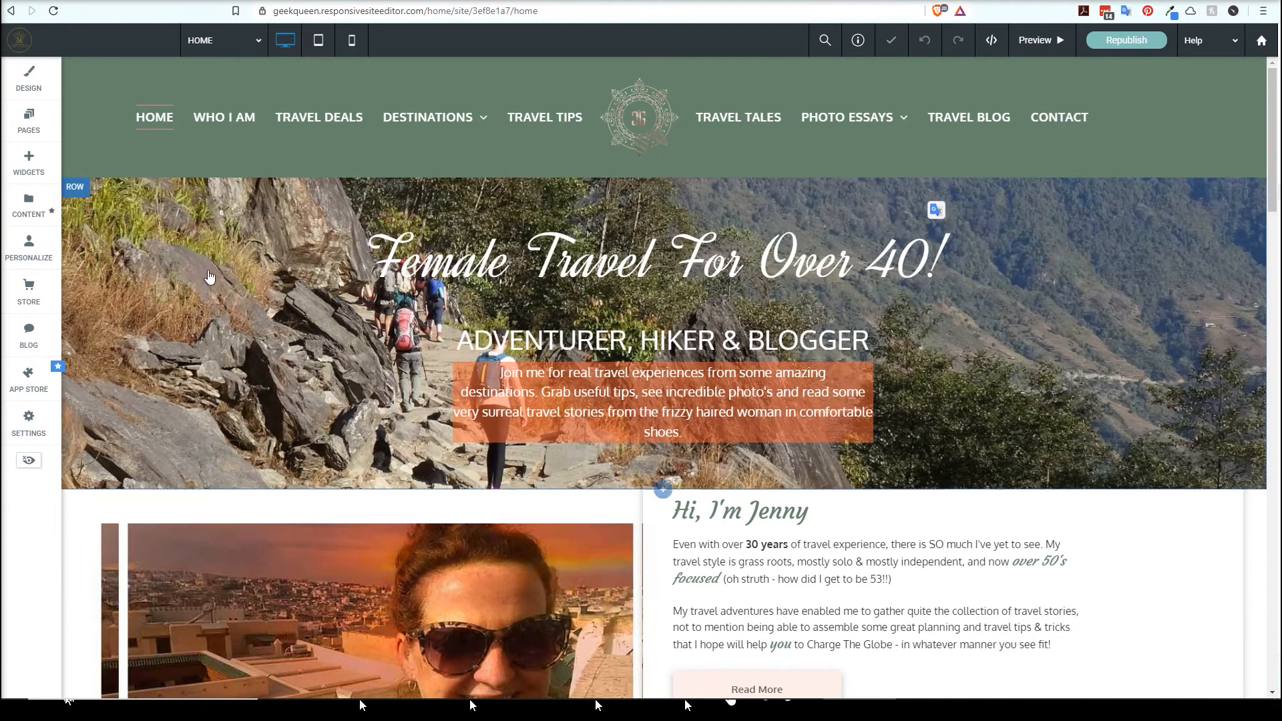
Give the "Female Travel For Over 40!" heading a green #83a689 background at 53% opacity in its design settings.
left_click(451, 248)
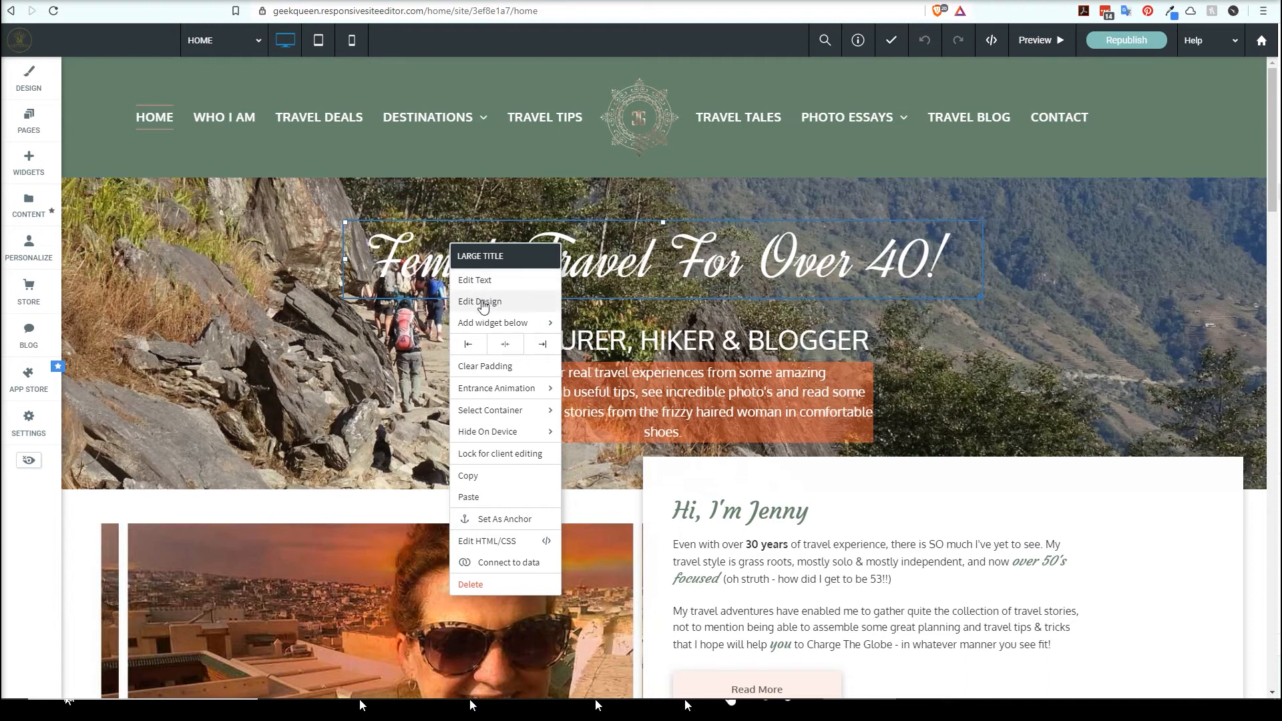
left_click(483, 306)
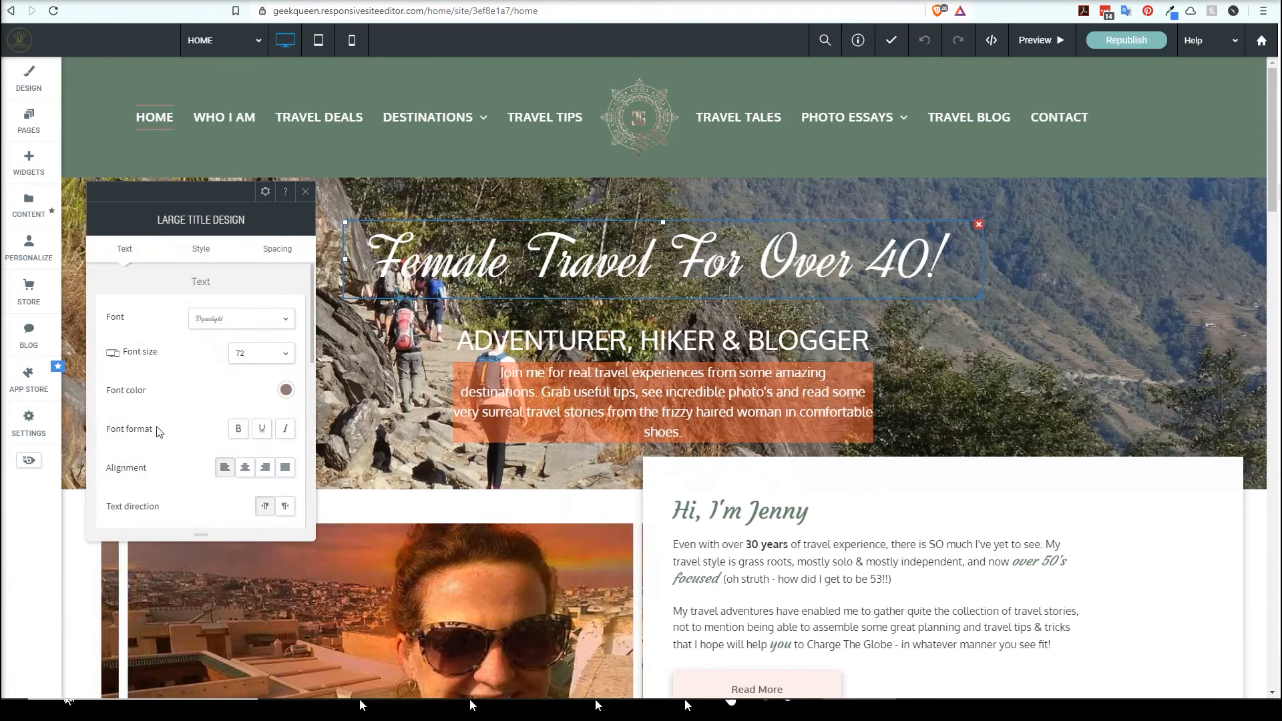
scroll(155, 374, "down", 3)
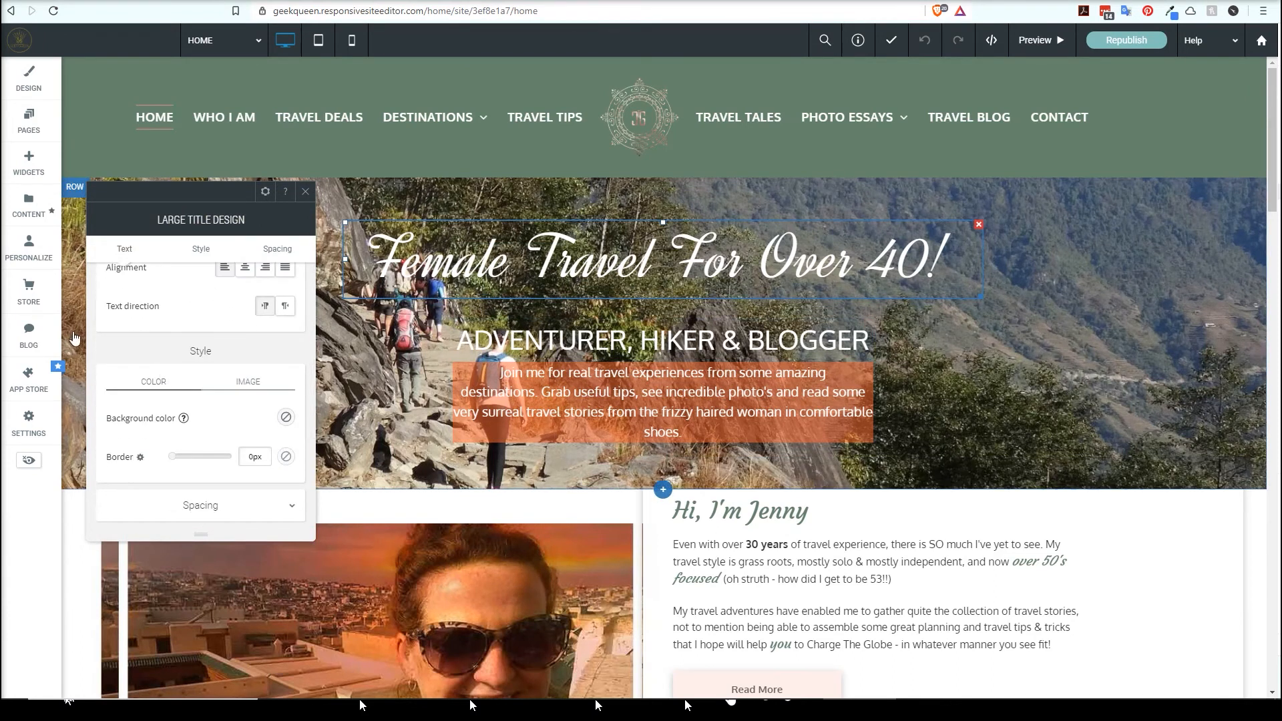
scroll(207, 323, "down", 1)
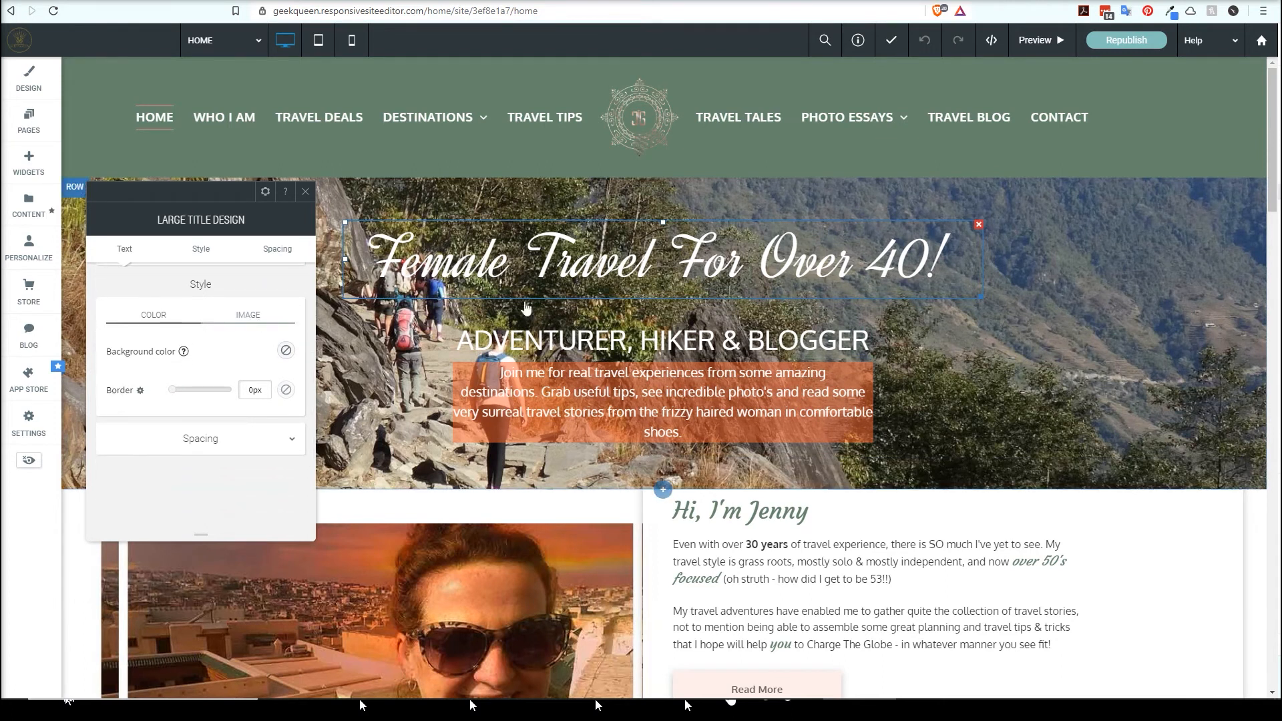
left_click(285, 351)
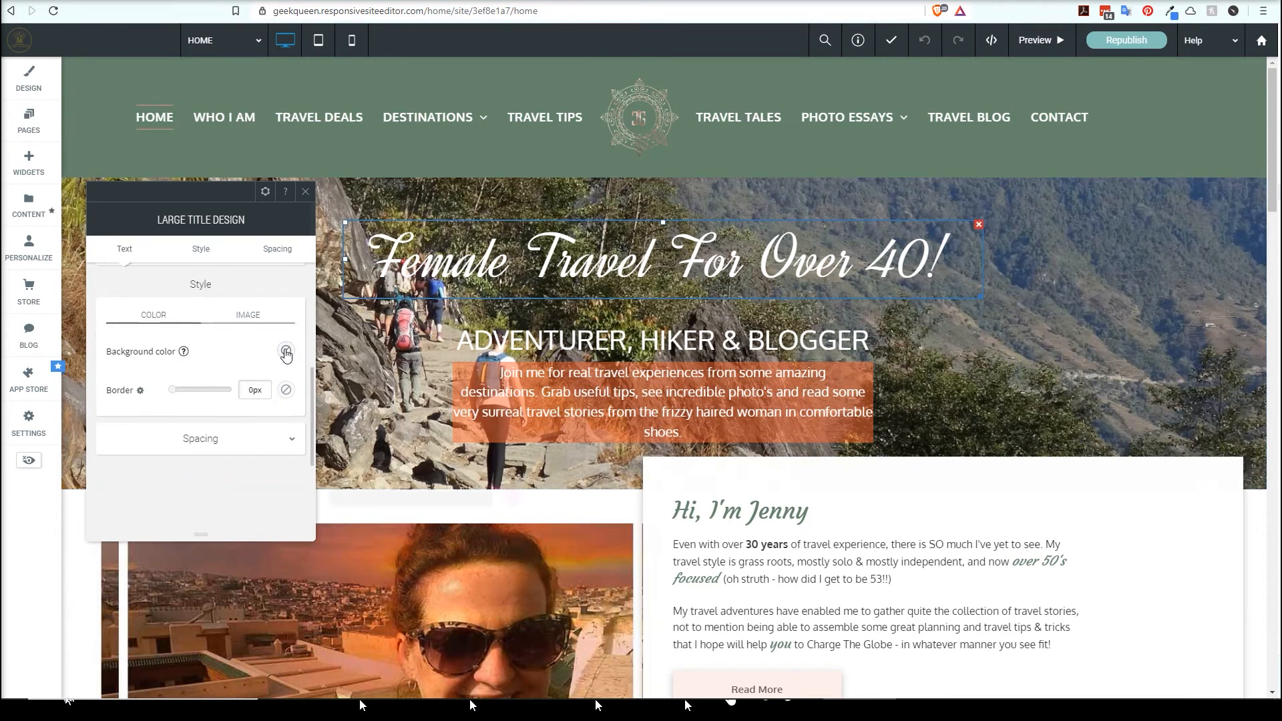
left_click(412, 351)
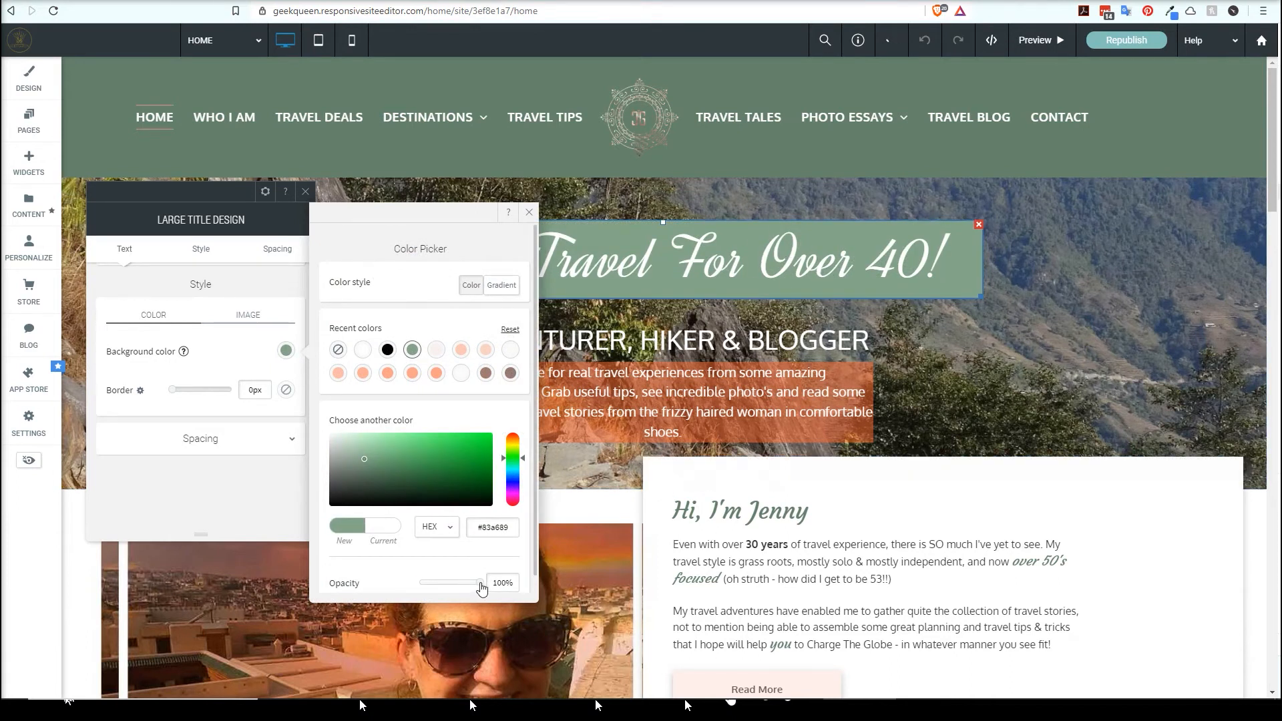
left_click_drag(481, 587, 456, 592)
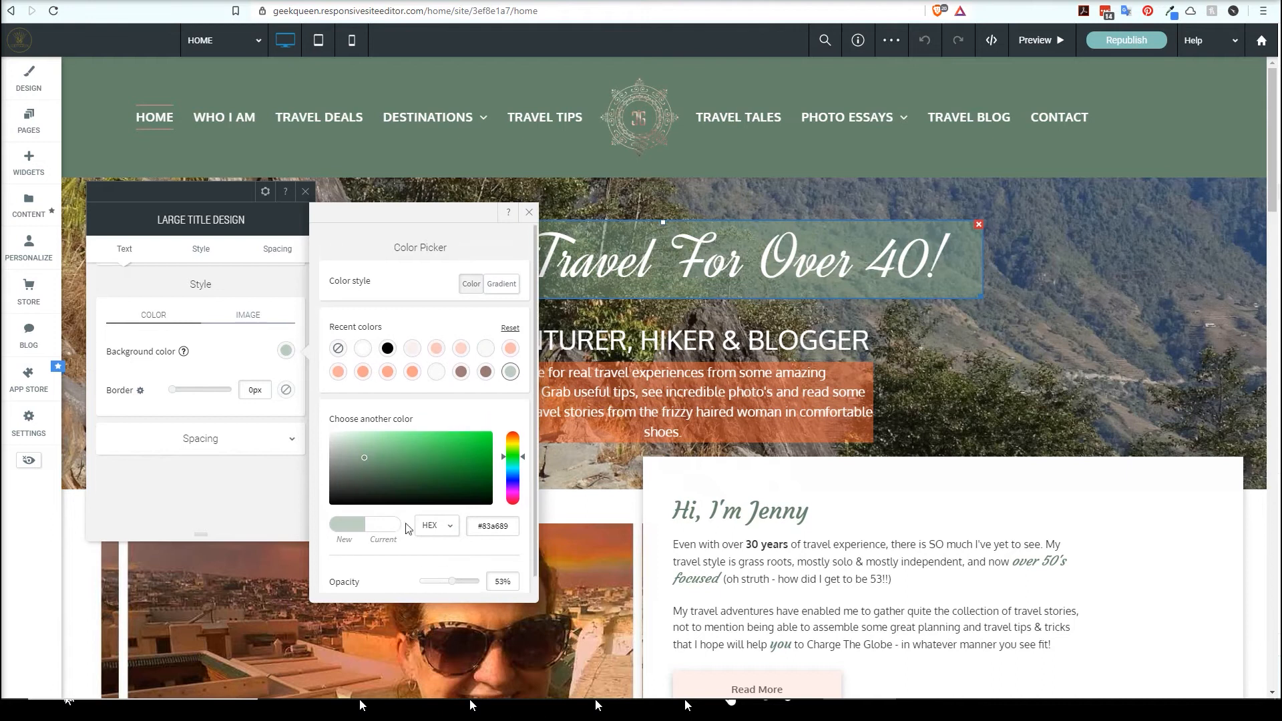
Turn the main heading's background into a gradient with red as its second color.
left_click(501, 285)
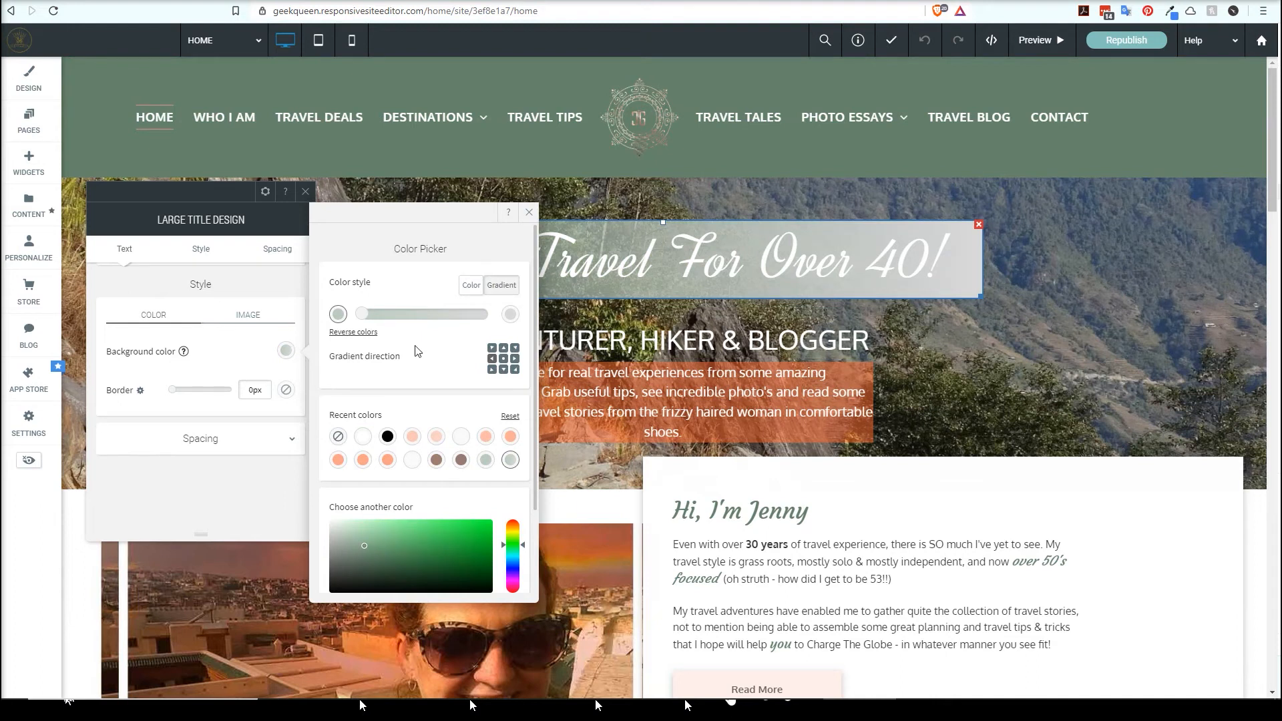
left_click_drag(445, 213, 370, 303)
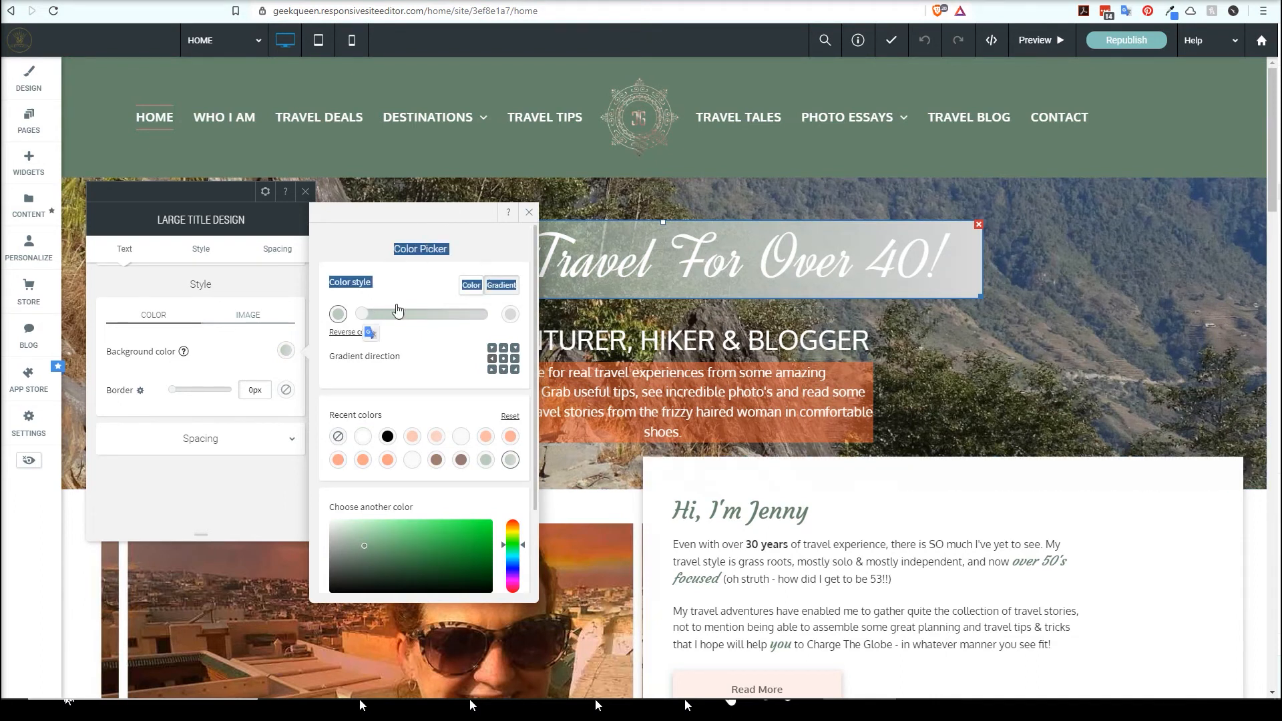
left_click(510, 316)
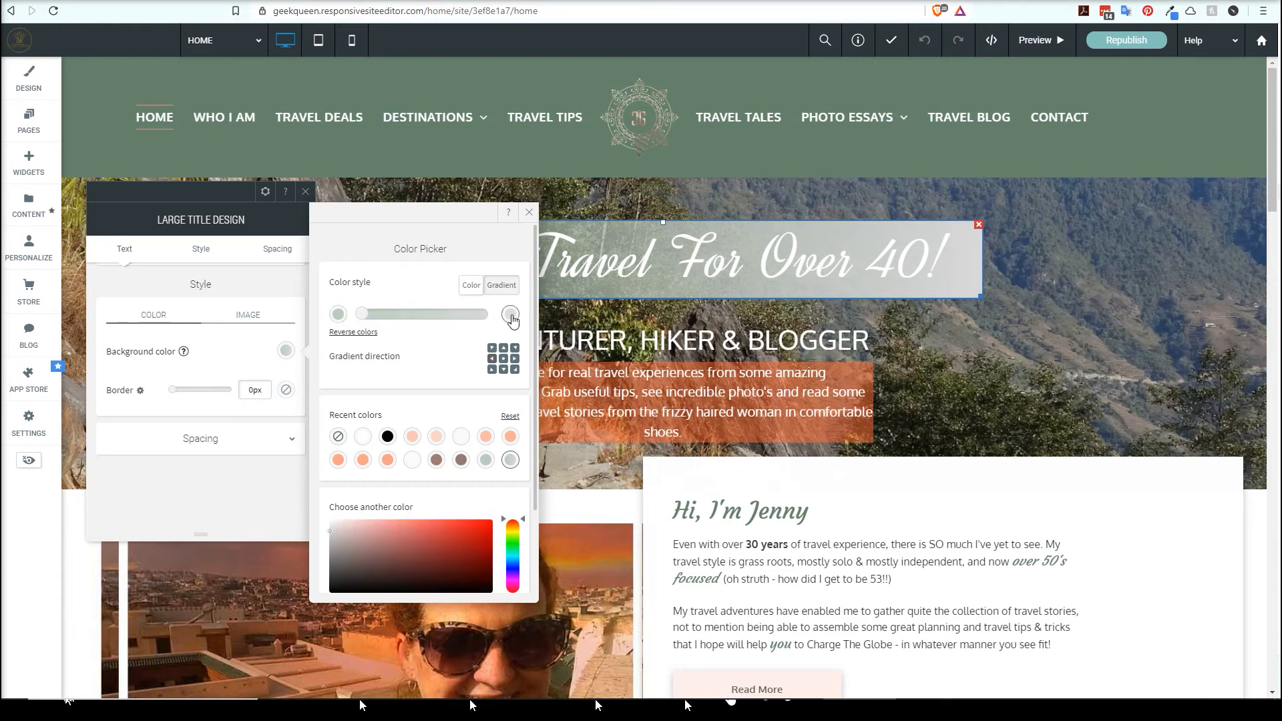
left_click(482, 528)
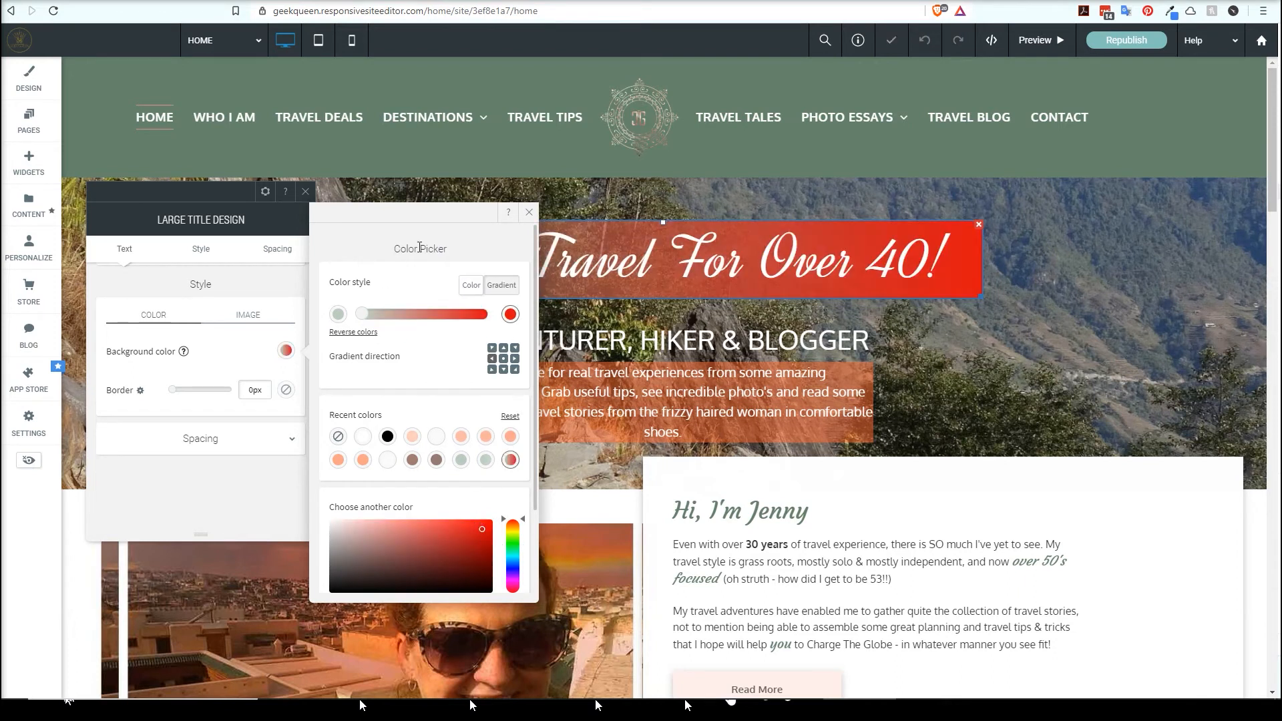
left_click(529, 212)
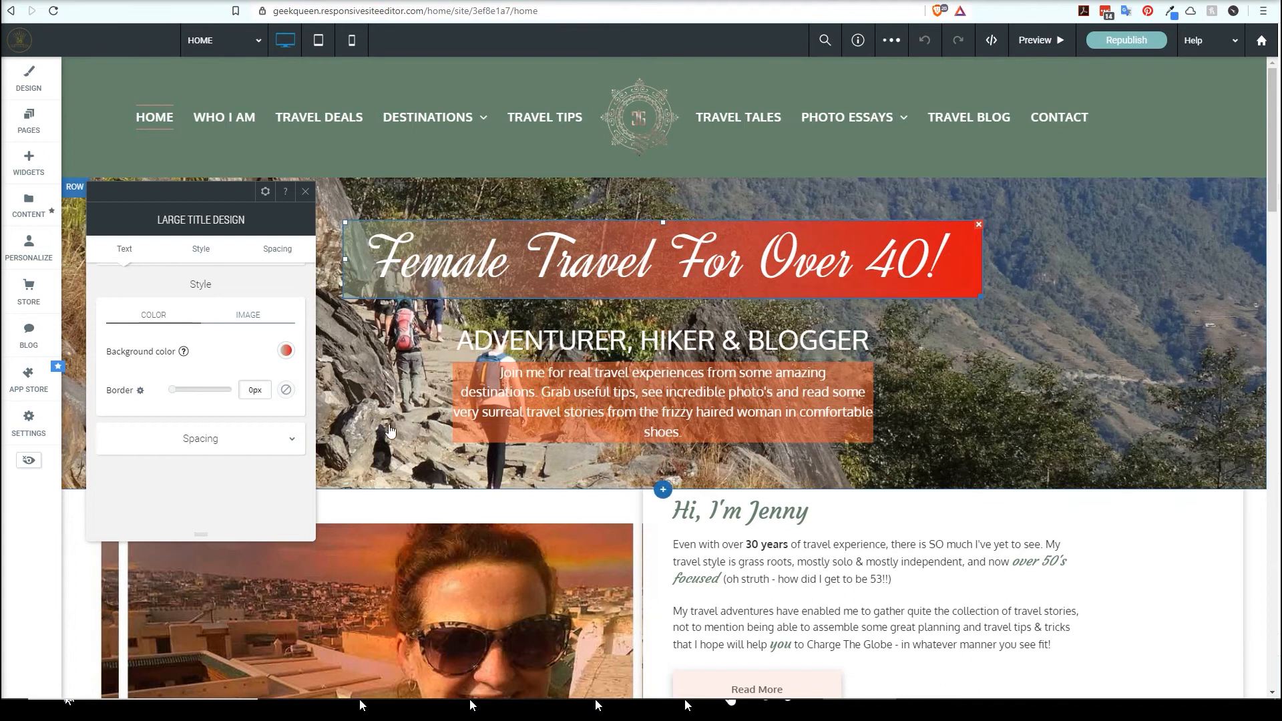
Reopen the main heading's design settings and return its background from the gradient to a solid color.
right_click(446, 253)
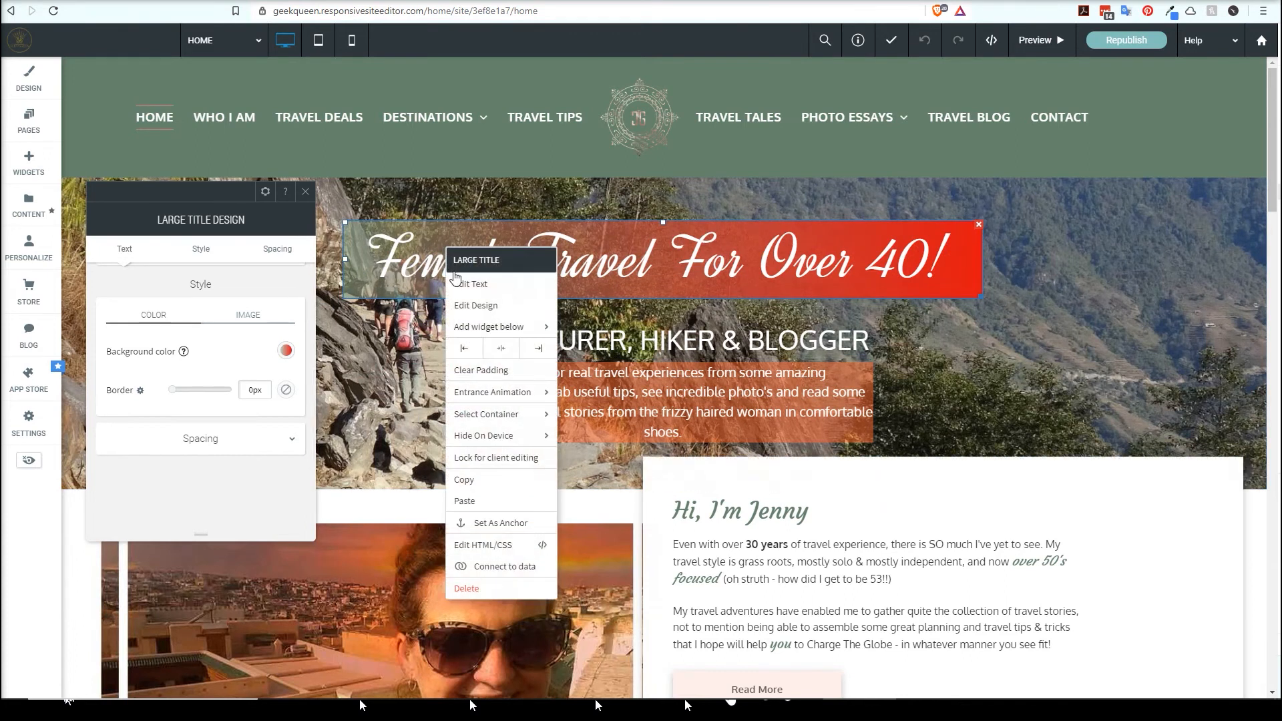
left_click(489, 306)
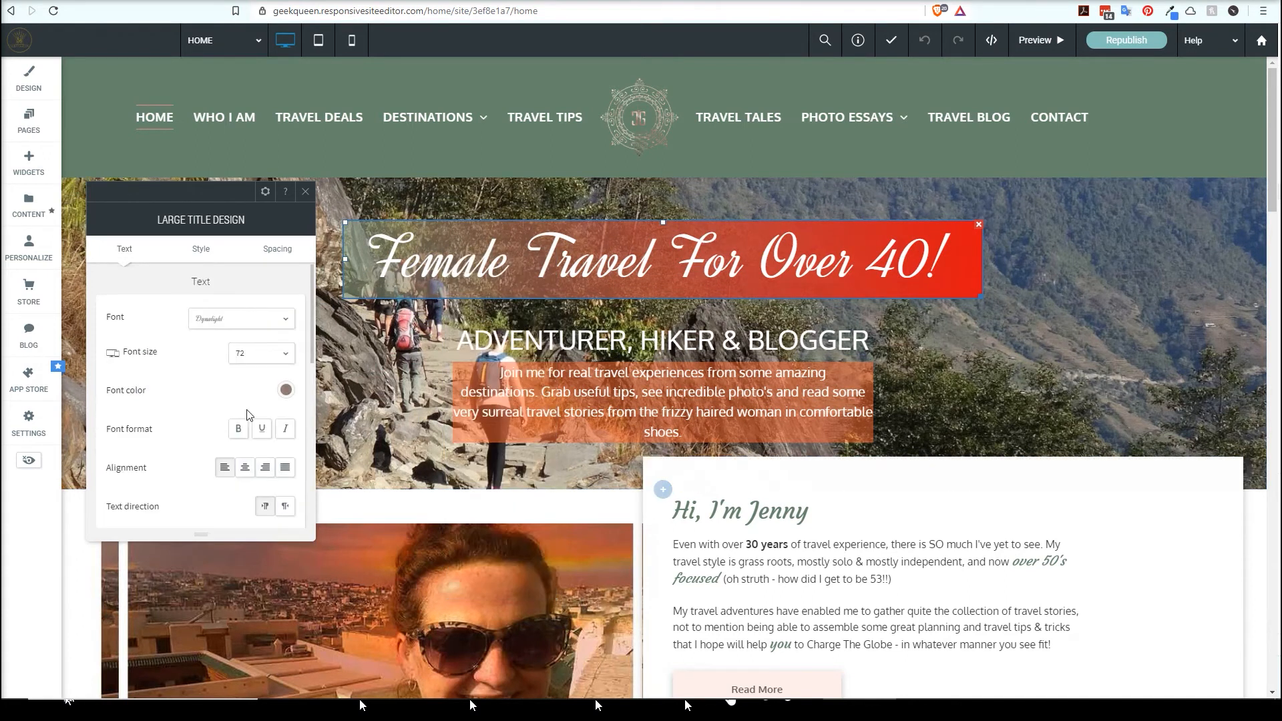
left_click(200, 249)
scroll(178, 371, "down", 2)
scroll(178, 371, "up", 2)
left_click(285, 350)
mouse_move(182, 361)
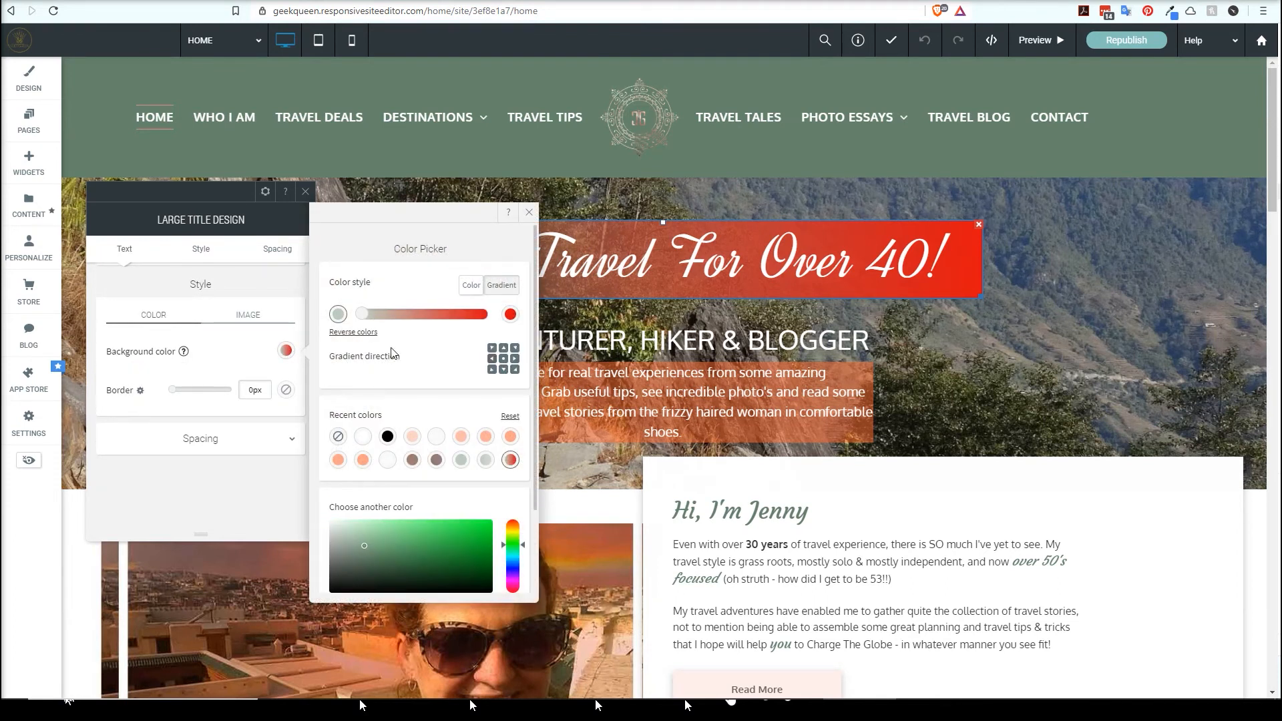
left_click(470, 285)
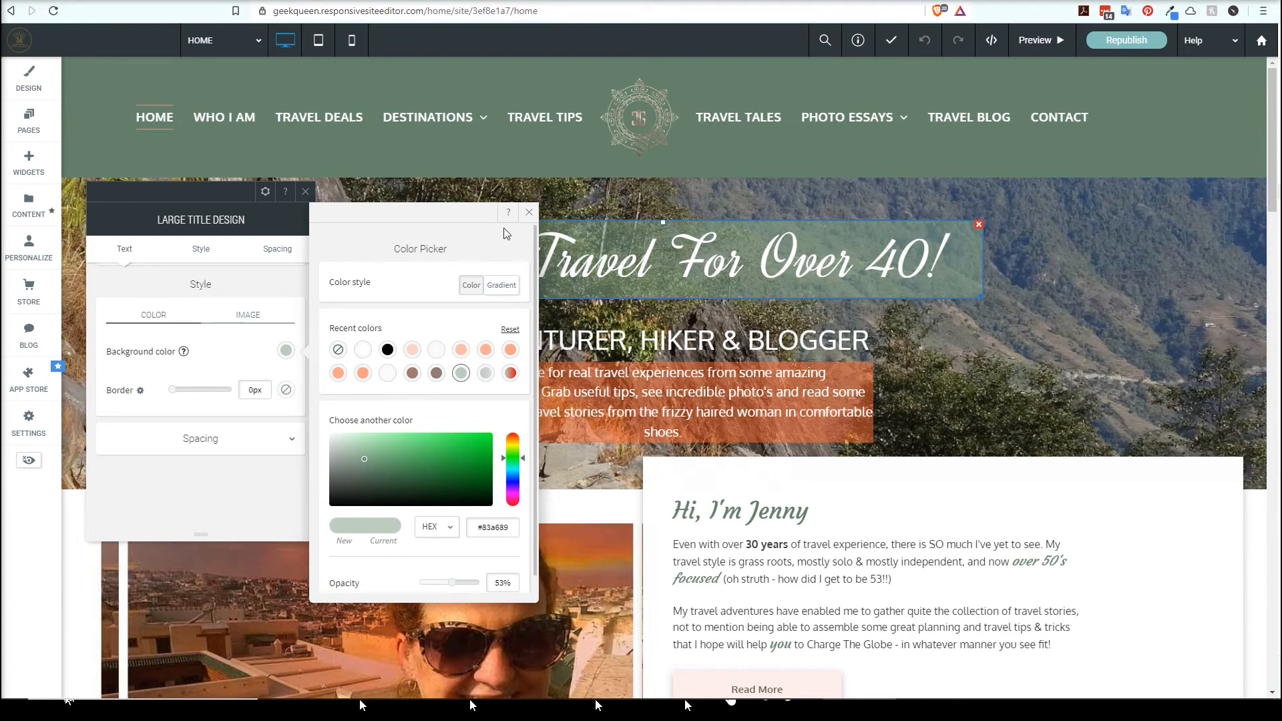
left_click(529, 211)
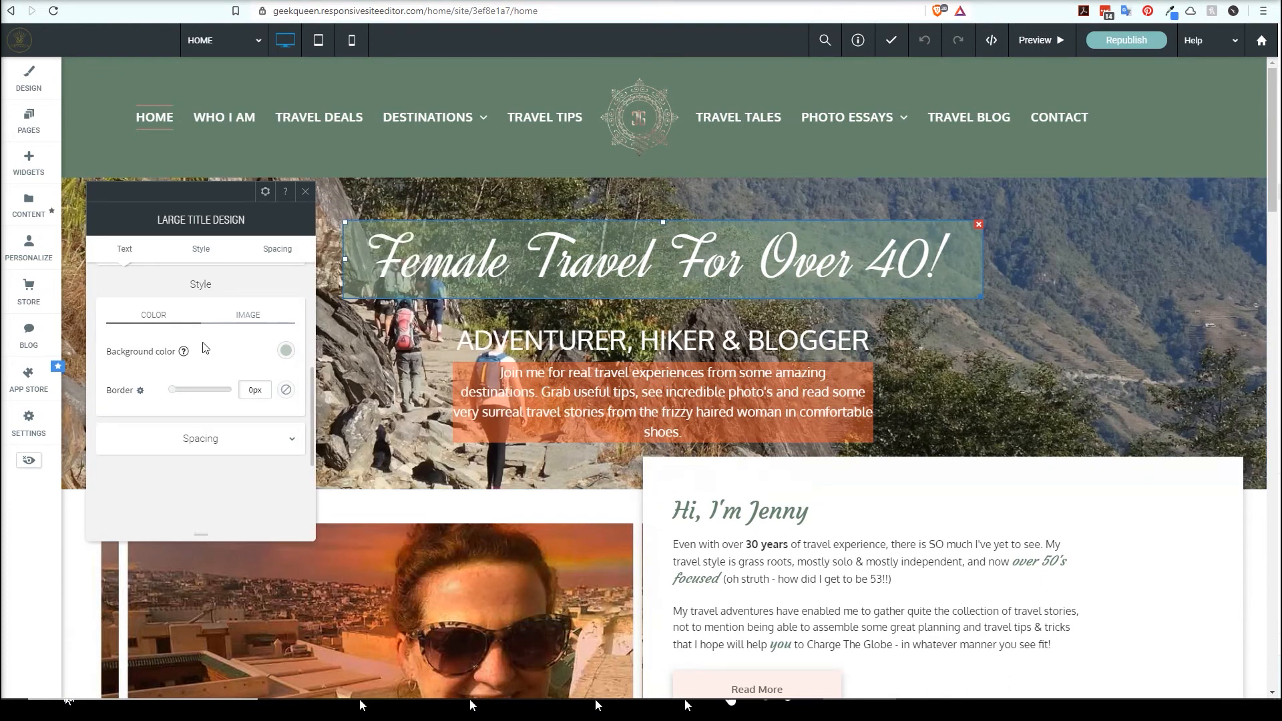
Set the main heading's top padding to 50 px in its spacing settings.
scroll(203, 354, "down", 1)
left_click(192, 376)
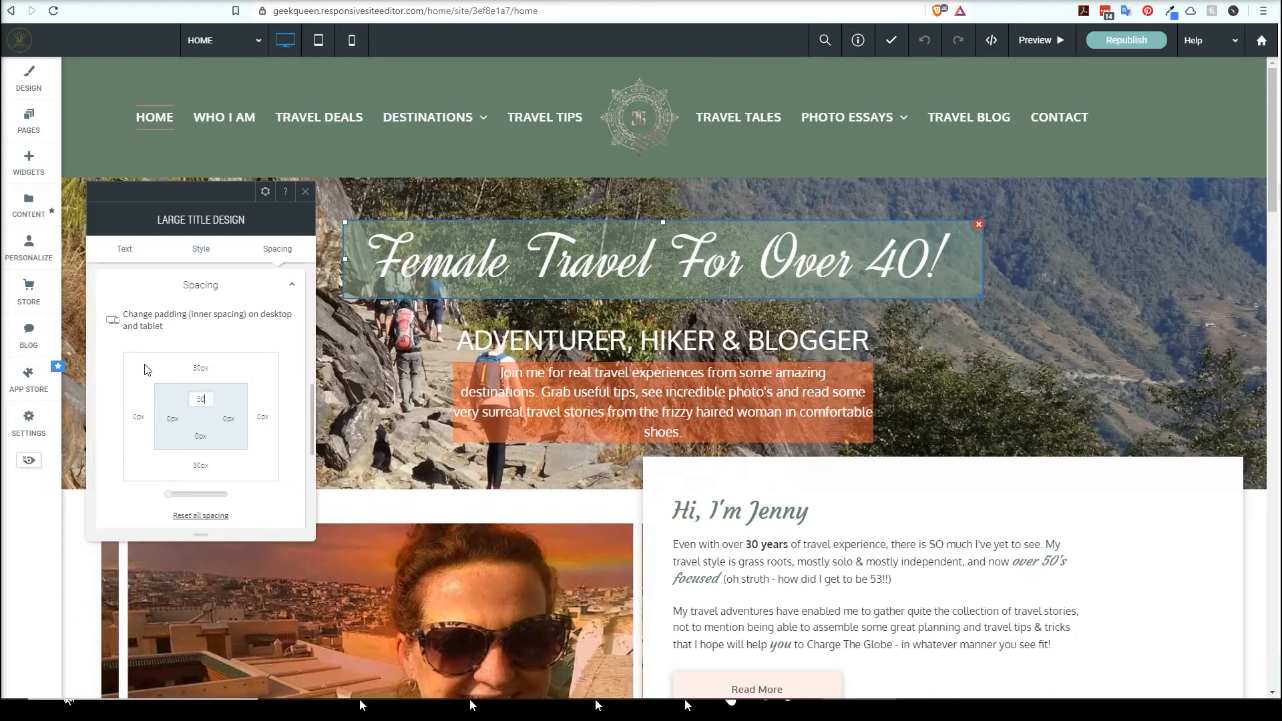
key("Tab")
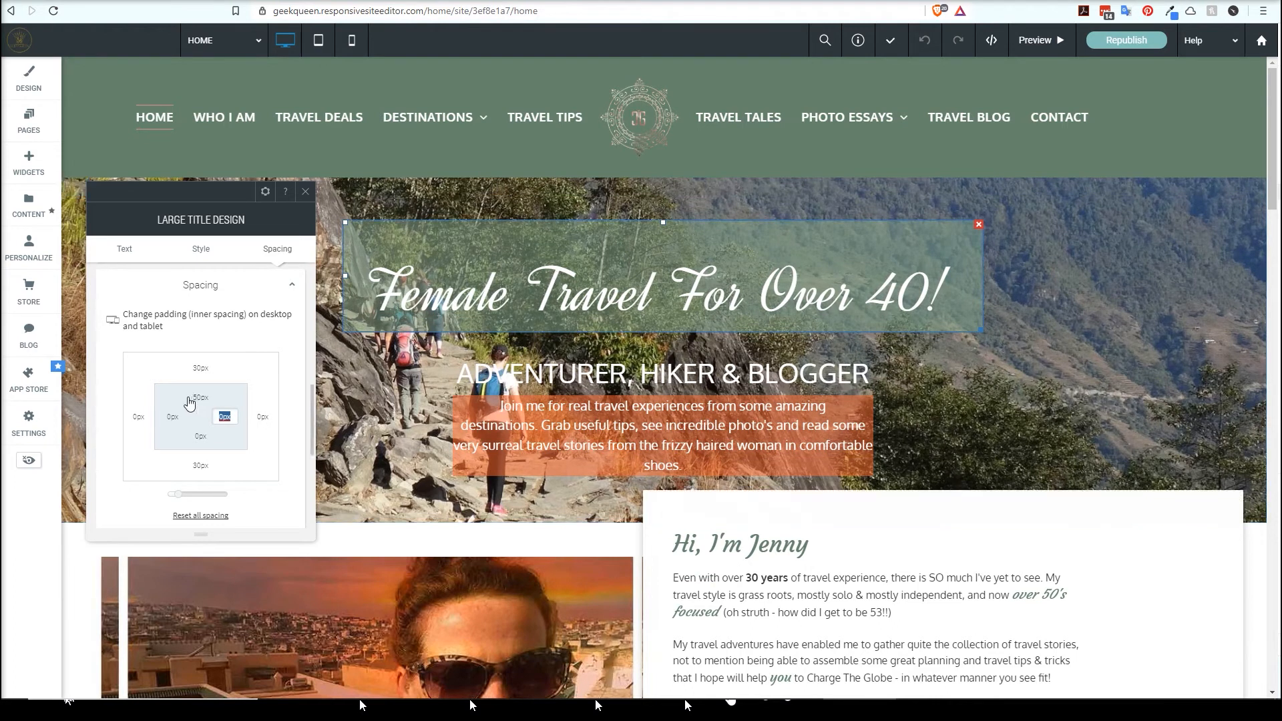
Try a top margin of 150 px on the main heading and set it back to 30 px.
left_click(199, 368)
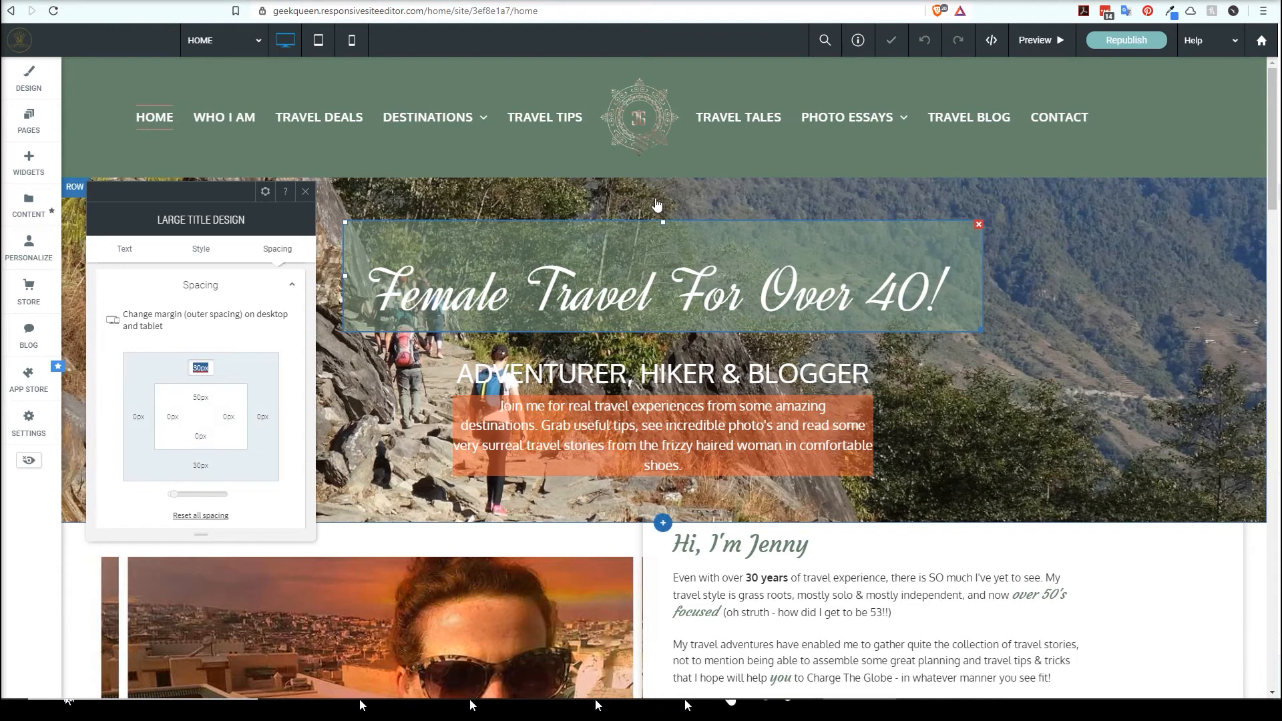
type("1")
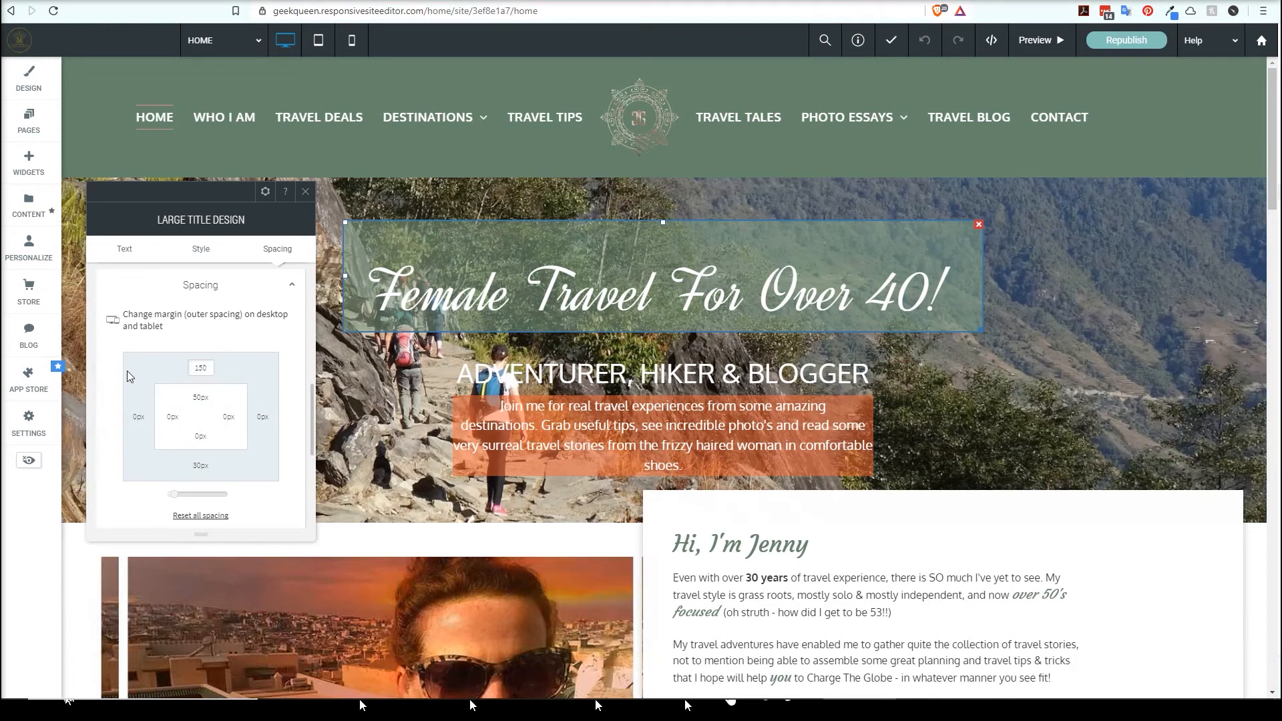
type("50")
key("Tab")
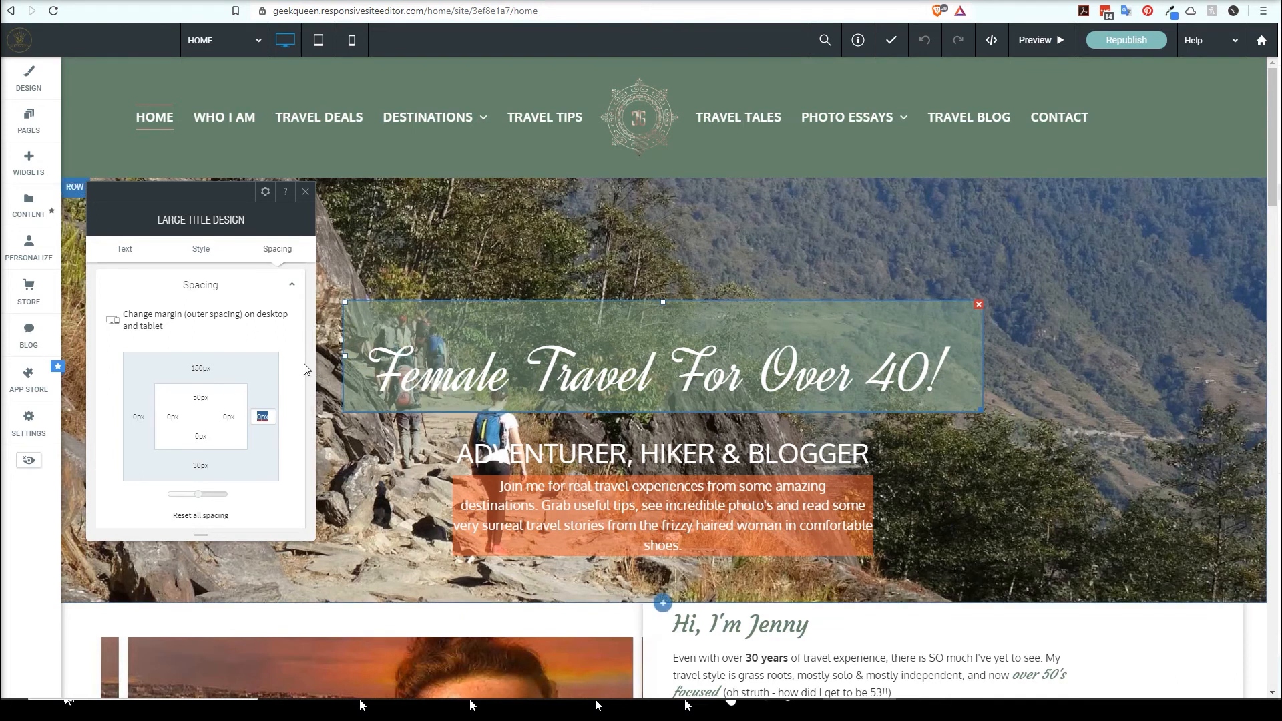
left_click(199, 368)
type("30")
key("Tab")
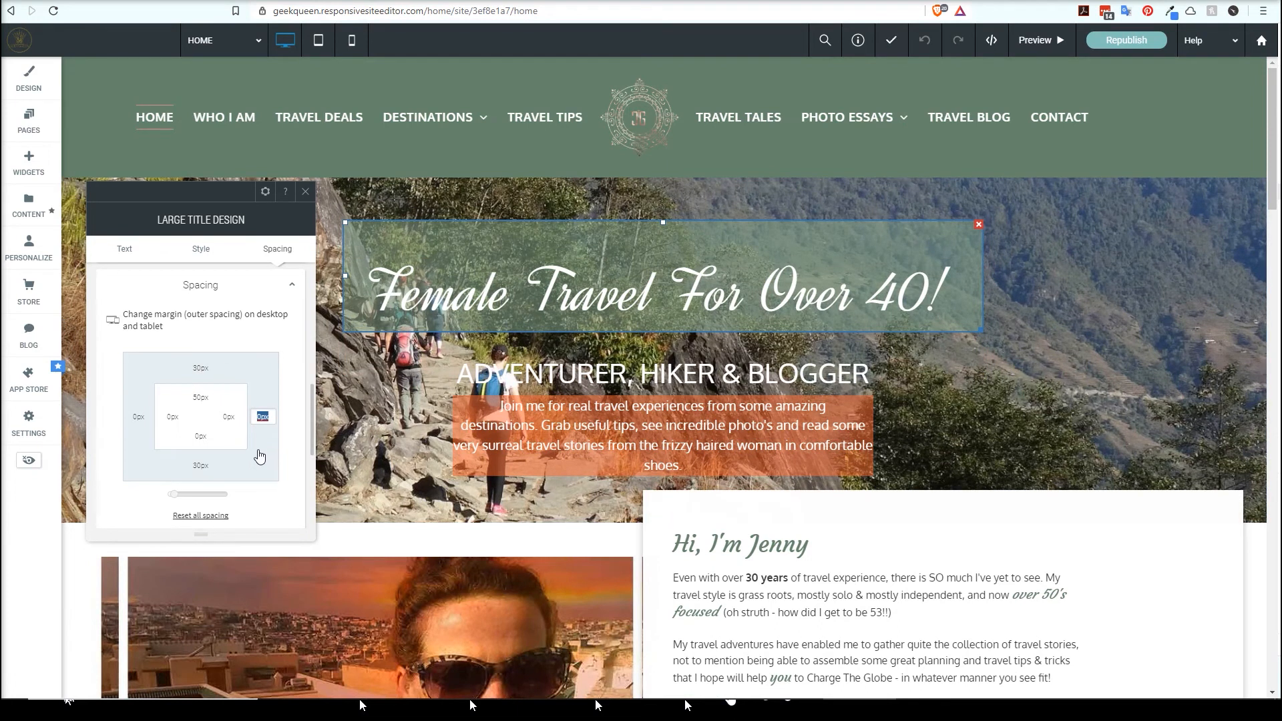
Set the main heading's top and bottom padding to 25 px each.
key("Tab")
key("Tab")
key("Tab")
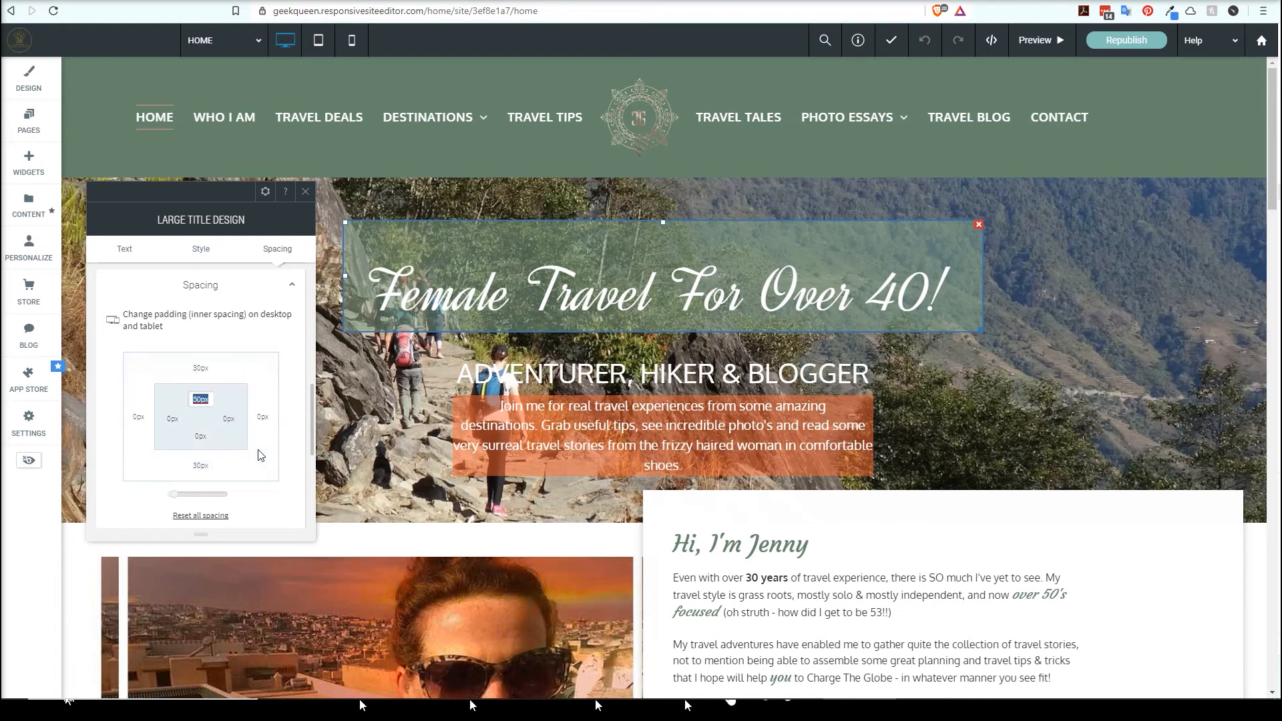
type("25")
key("Tab")
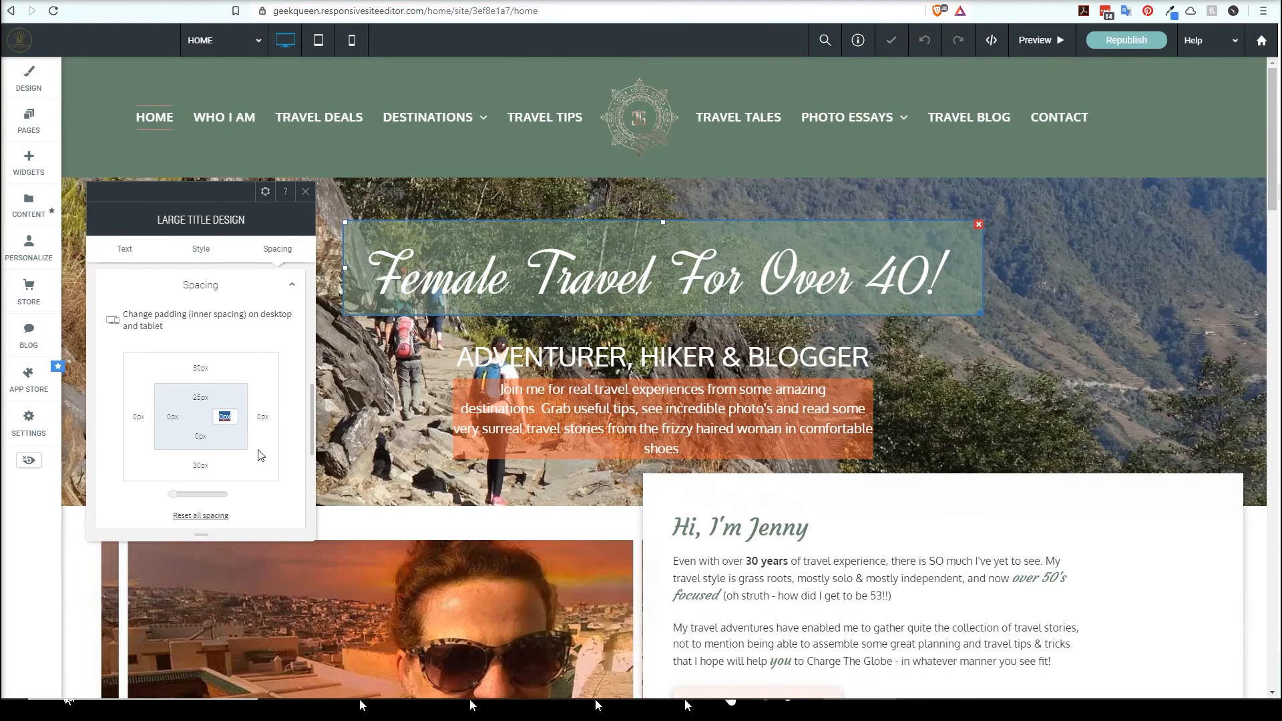
key("Tab")
type("25")
key("Tab")
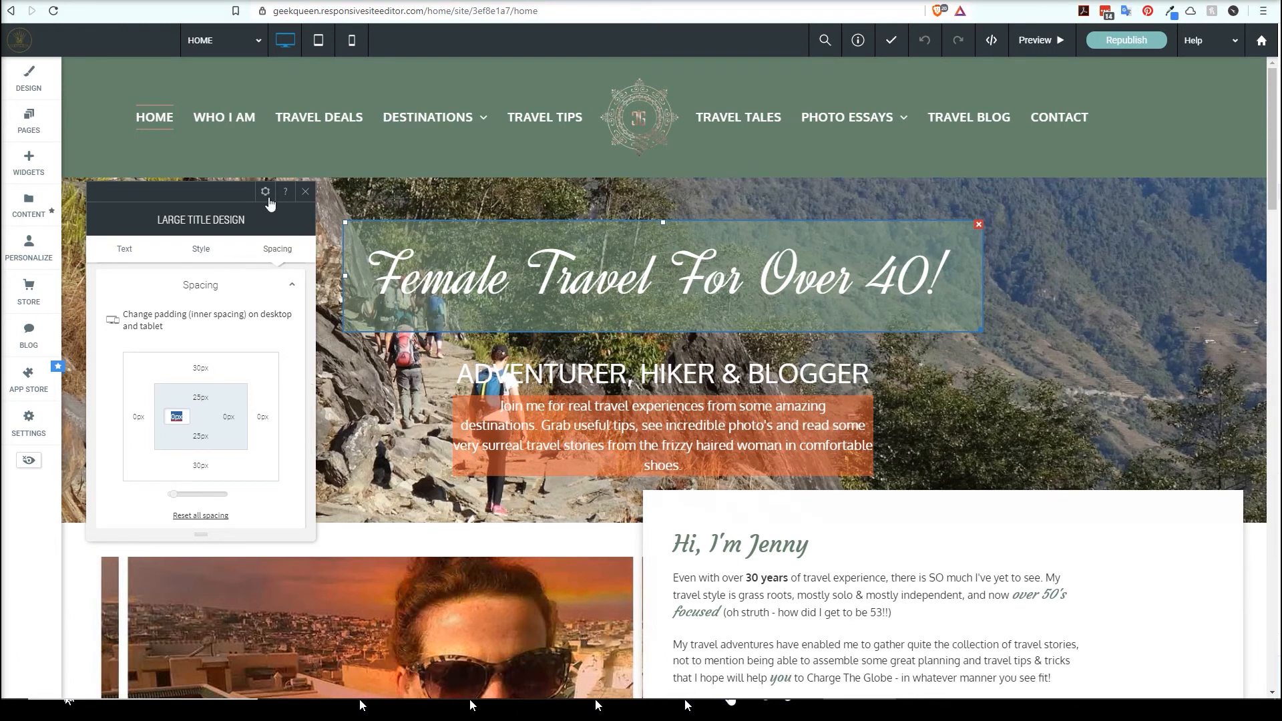
Apply the Fade In From Right entrance animation to the main heading and copy the heading element.
left_click(265, 193)
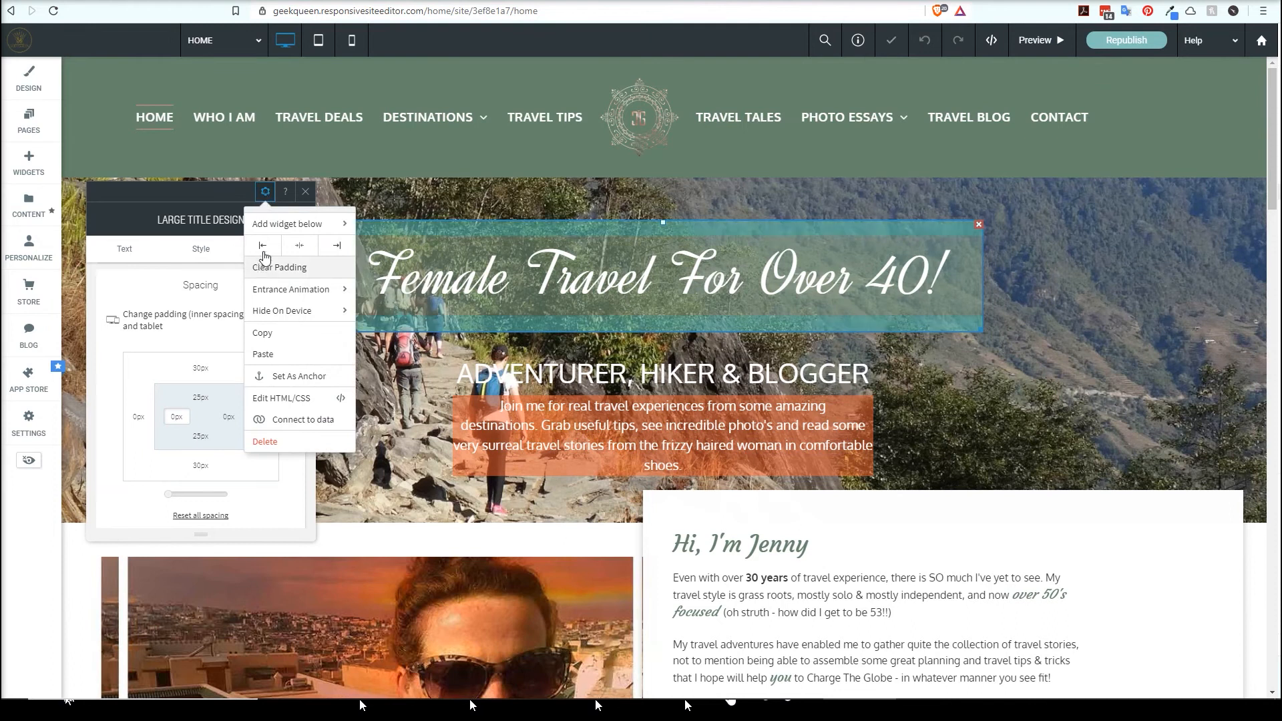
mouse_move(328, 296)
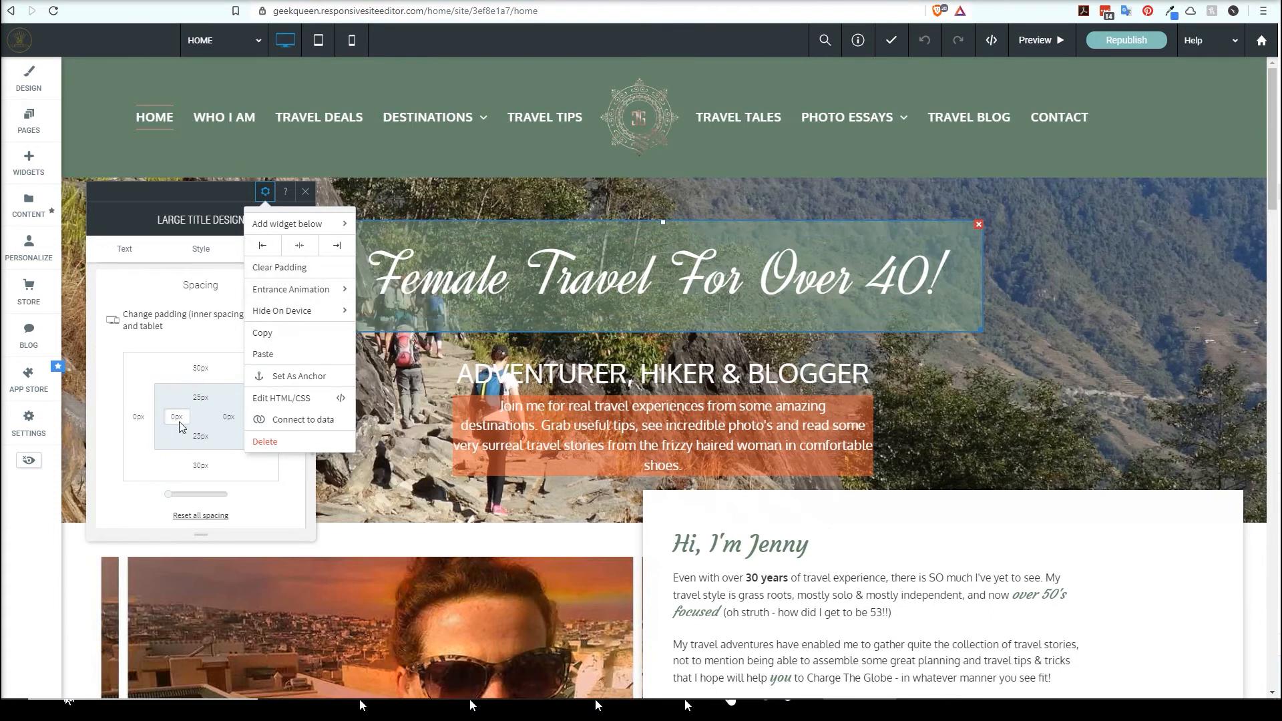
mouse_move(278, 289)
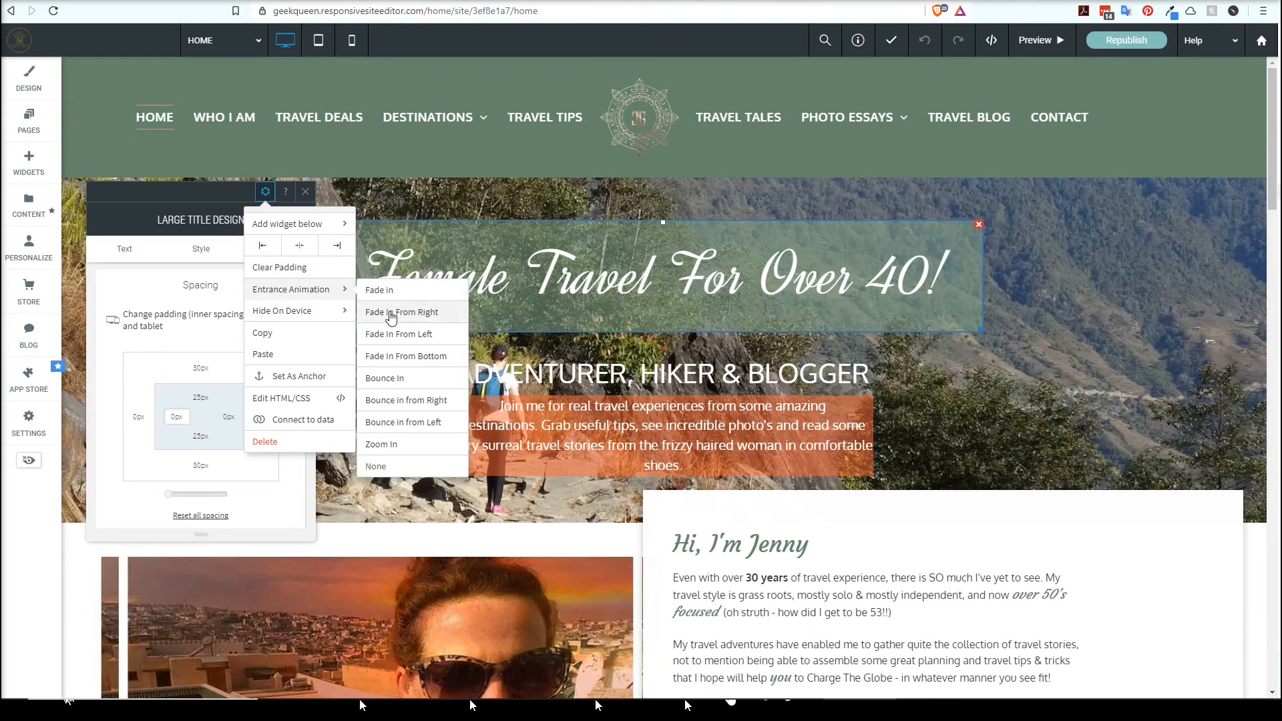
left_click(401, 312)
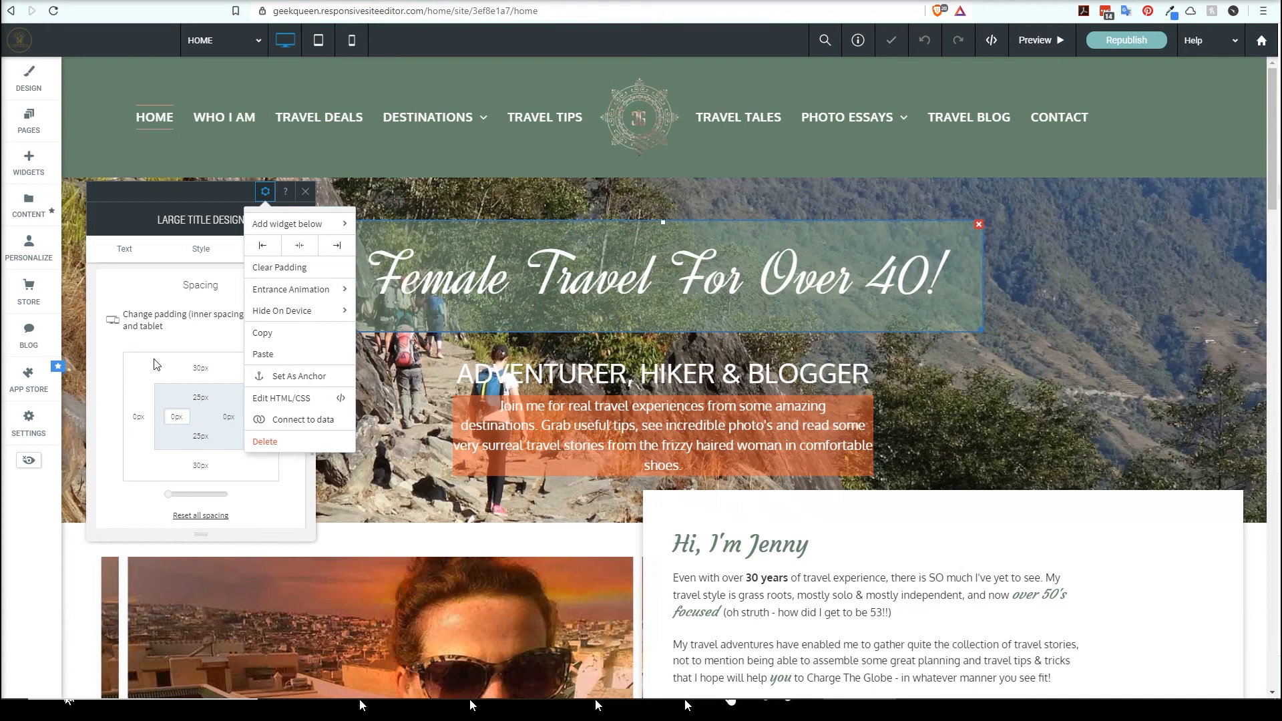
mouse_move(276, 315)
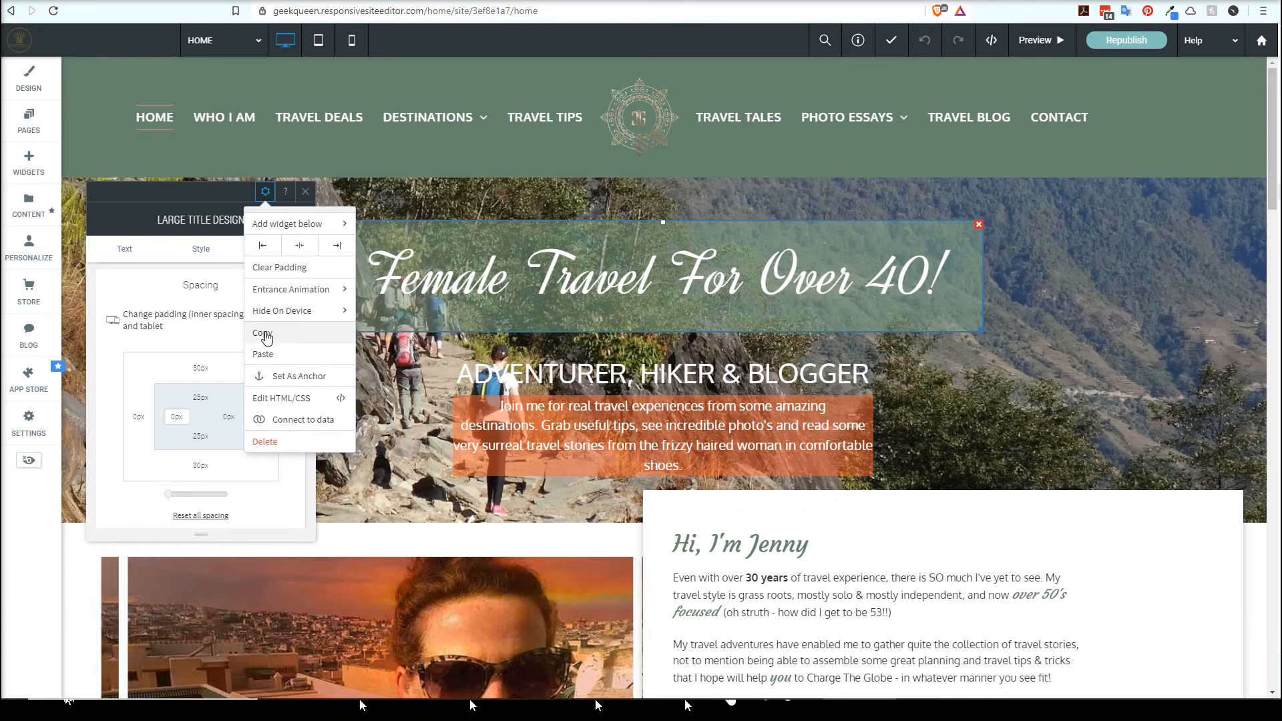
left_click(264, 334)
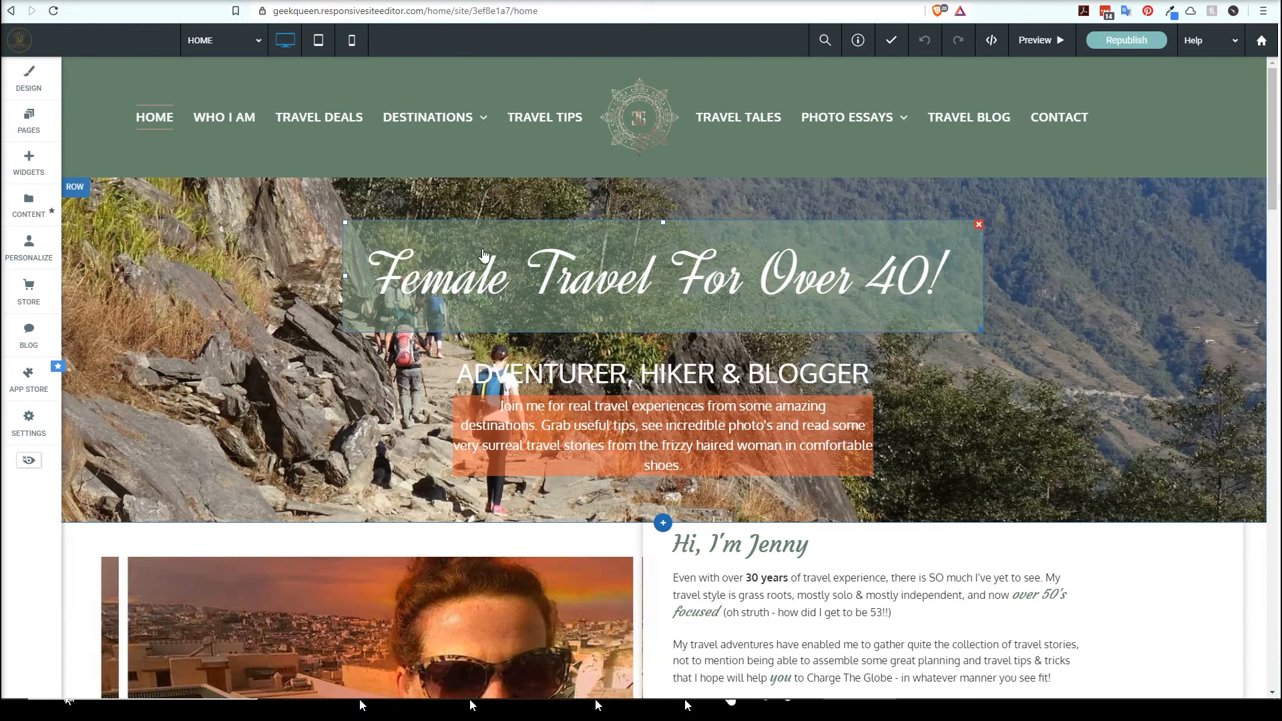
Try pasting two copies of the main heading above the Adventurer, Hiker & Blogger subtitle, and delete both copies.
right_click(479, 247)
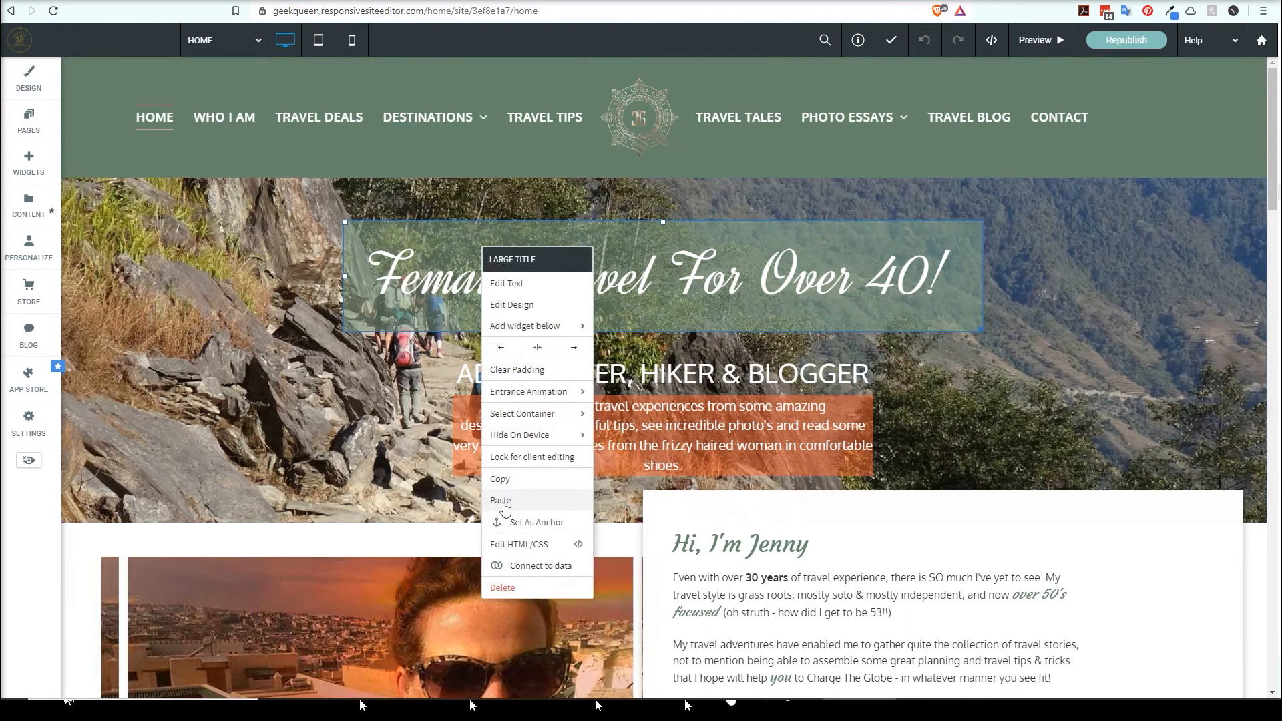
left_click(502, 501)
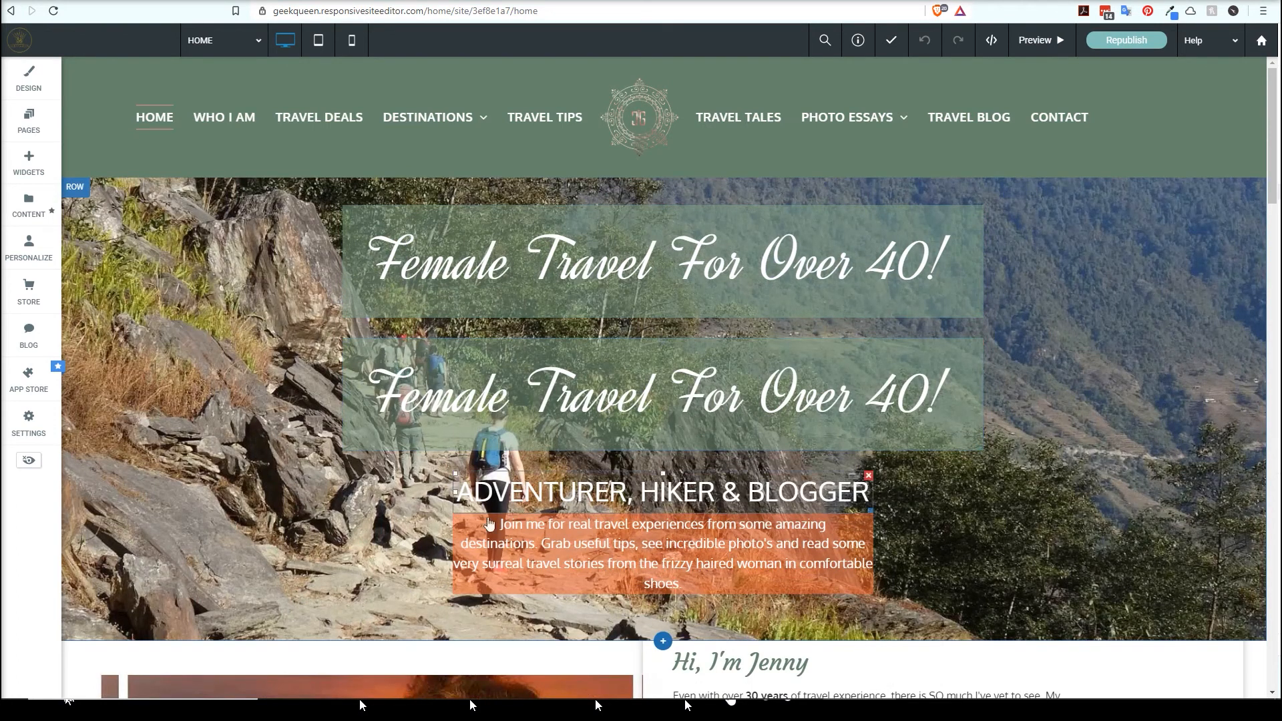
left_click(532, 497)
right_click(531, 497)
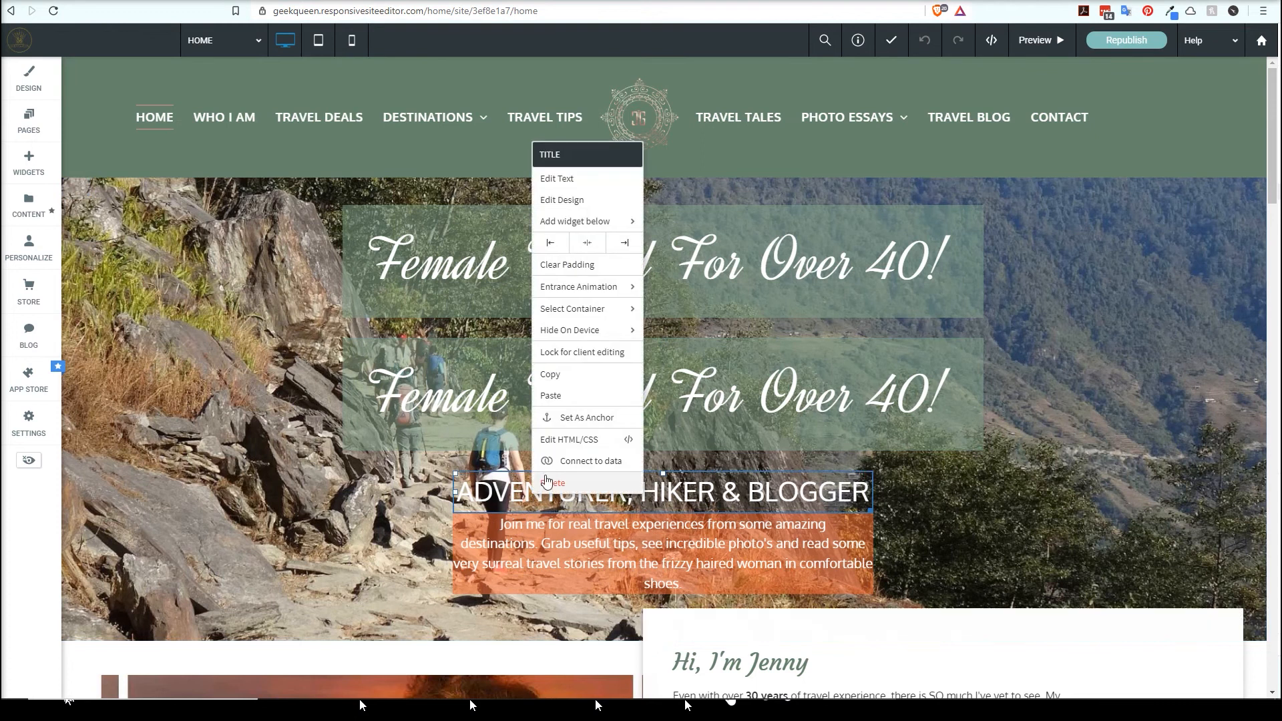
left_click(556, 397)
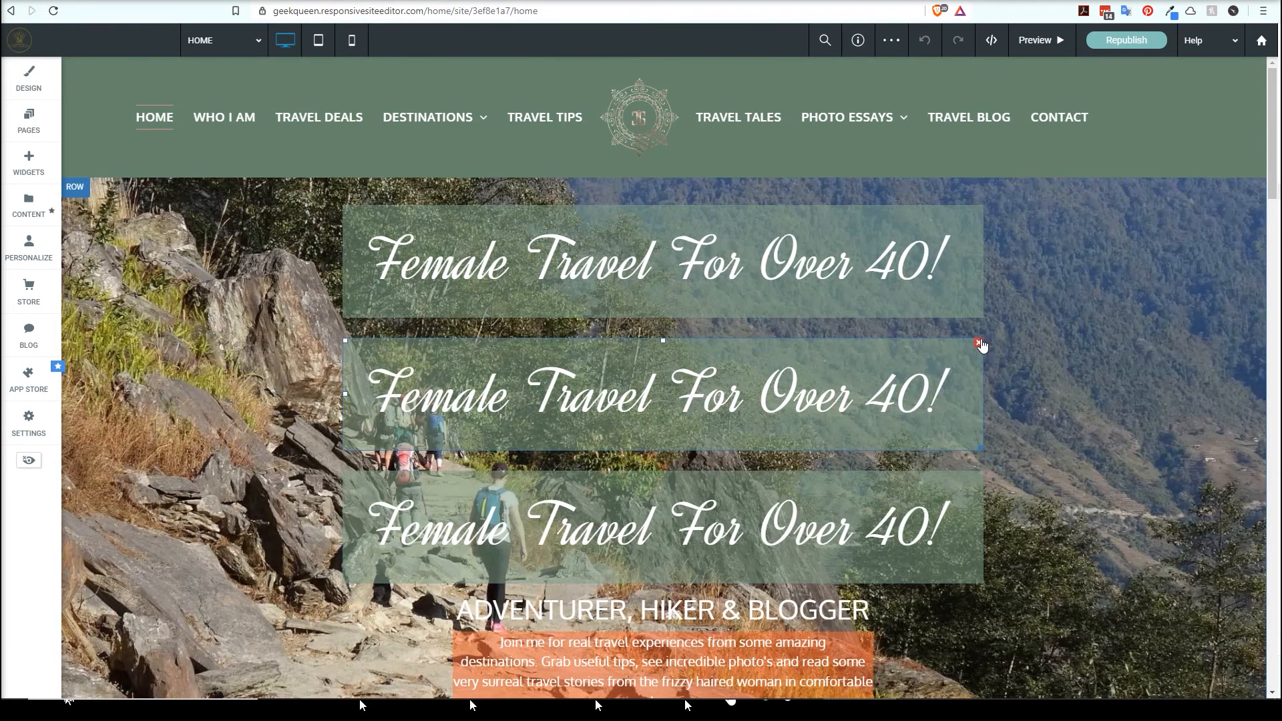
left_click(978, 343)
left_click(977, 208)
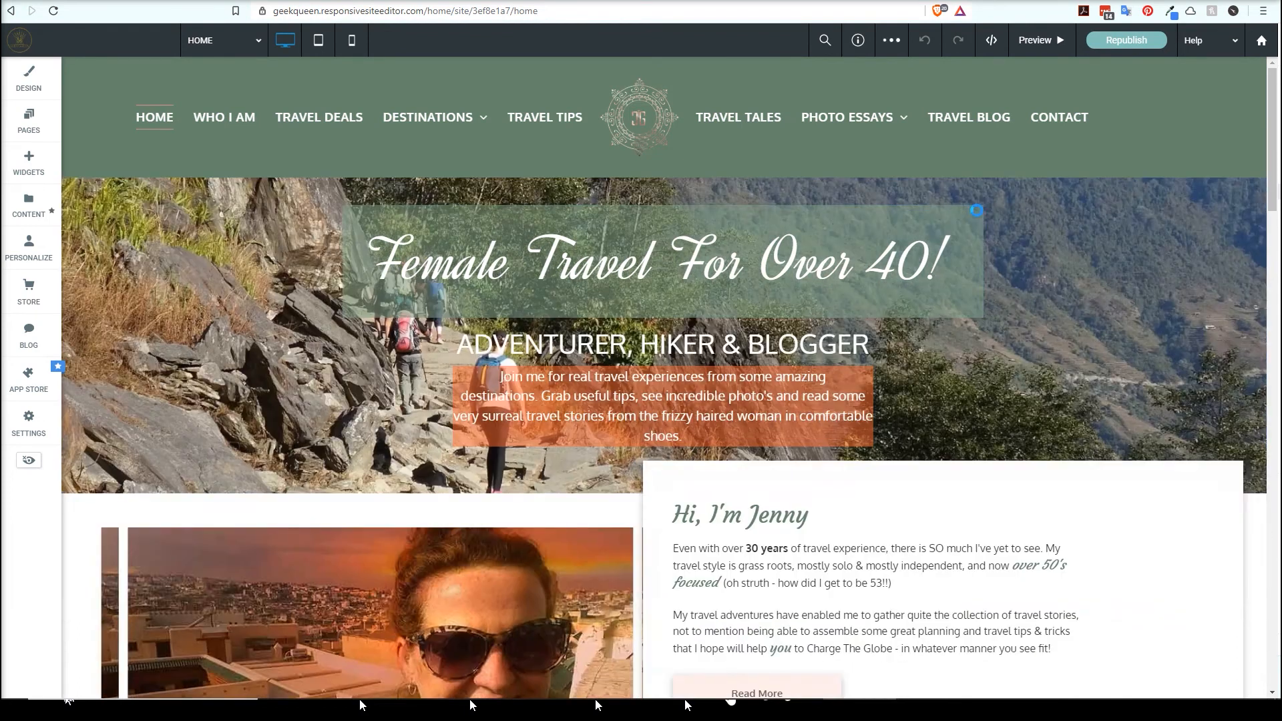
Try pasting a copy of the main heading at the intro paragraph, move it below the paragraph, and delete it.
right_click(558, 411)
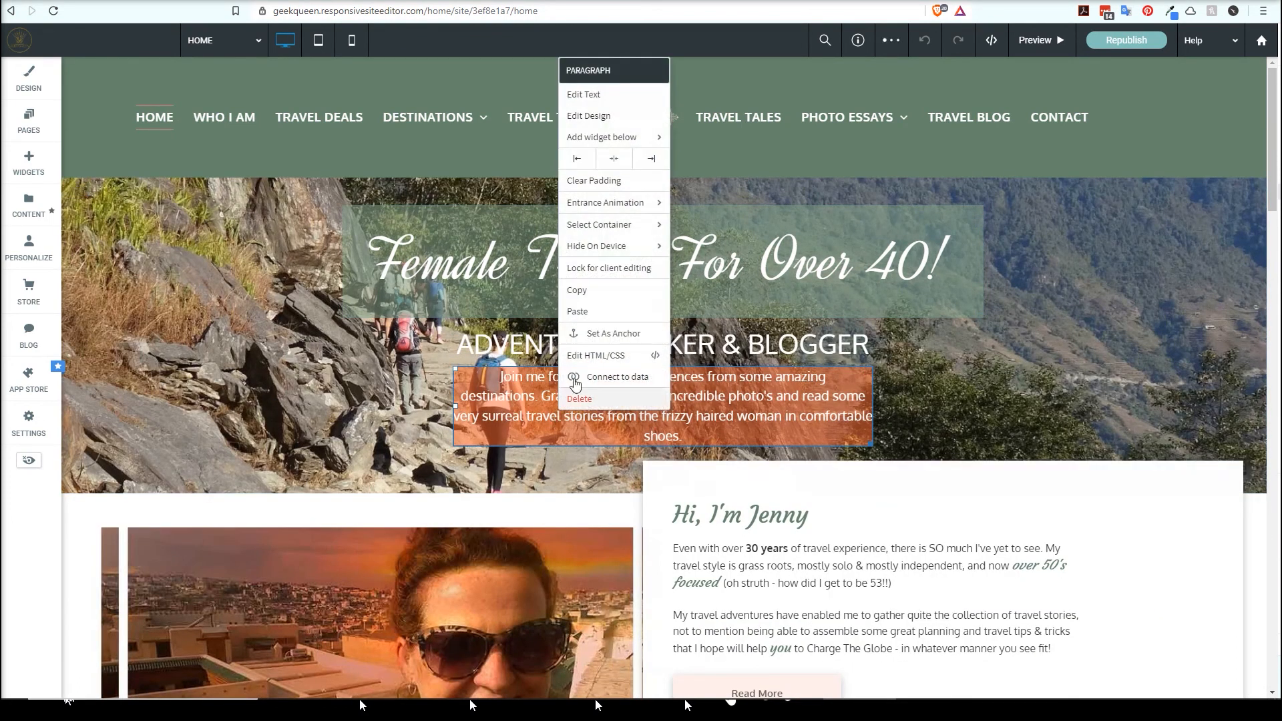
left_click(581, 312)
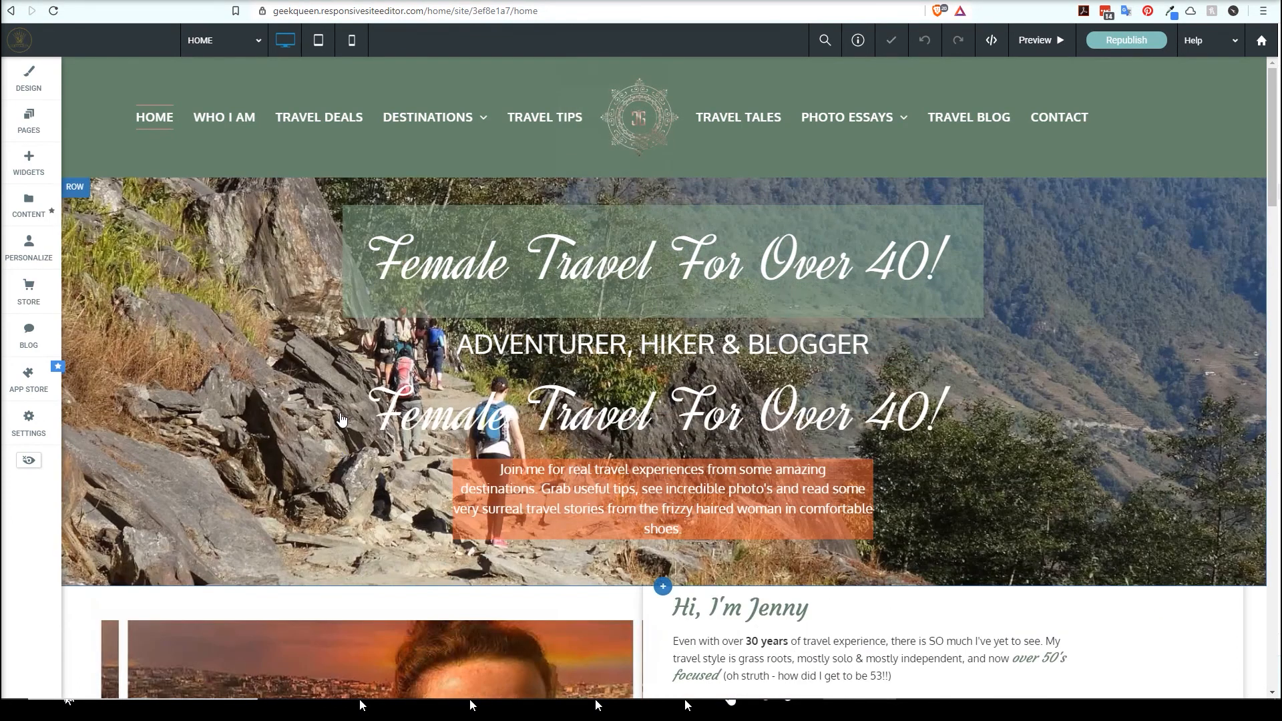
left_click_drag(486, 415, 451, 488)
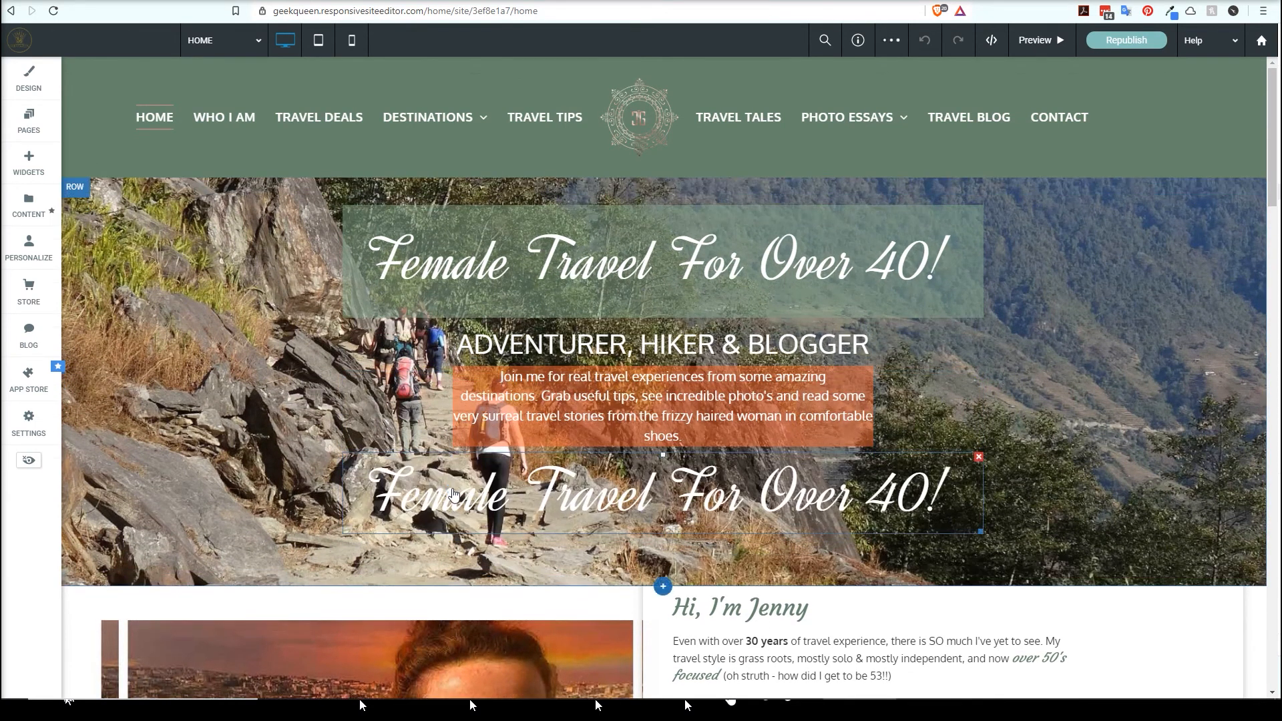
left_click(978, 458)
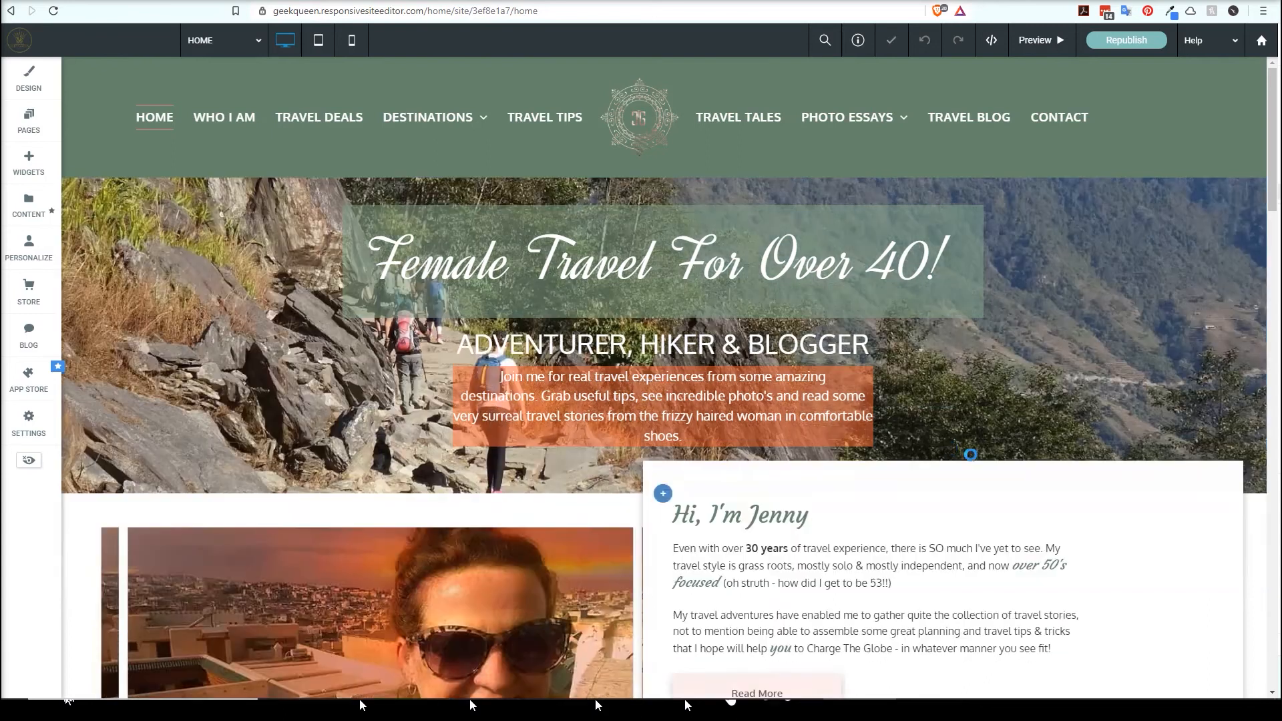
Select the main heading's column container and look over the options available for the column and the heading.
right_click(552, 232)
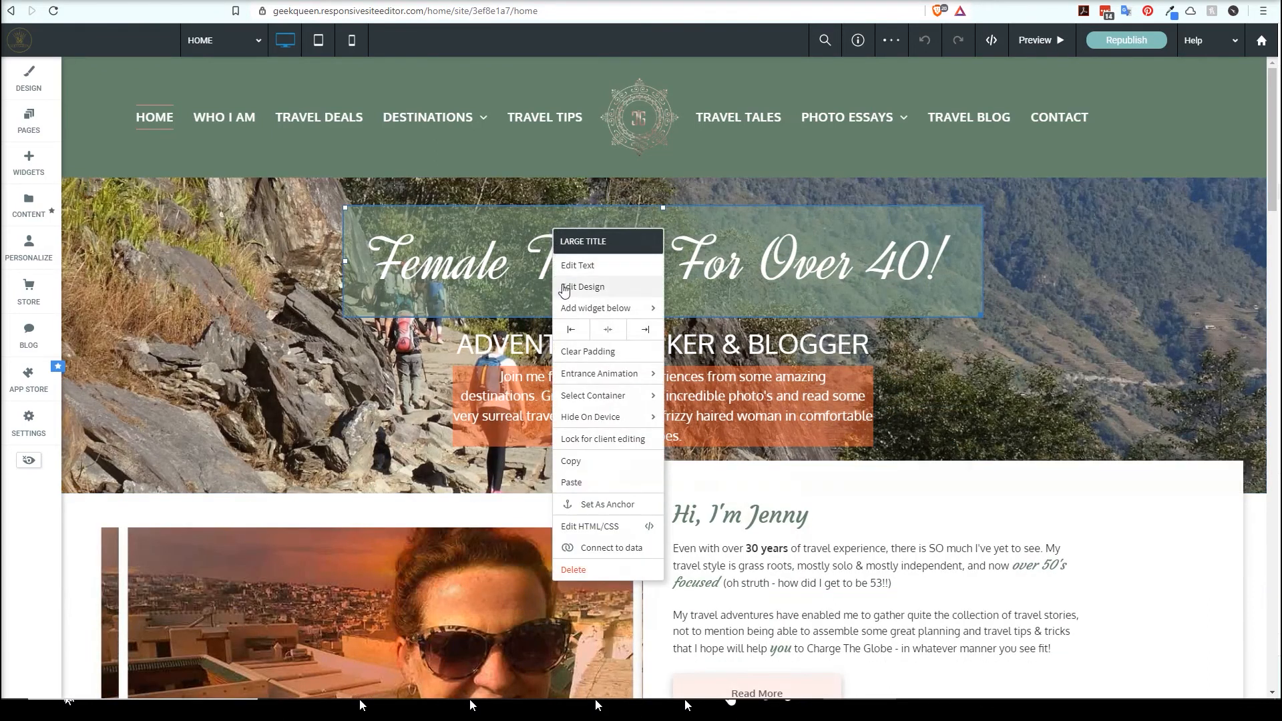
mouse_move(590, 399)
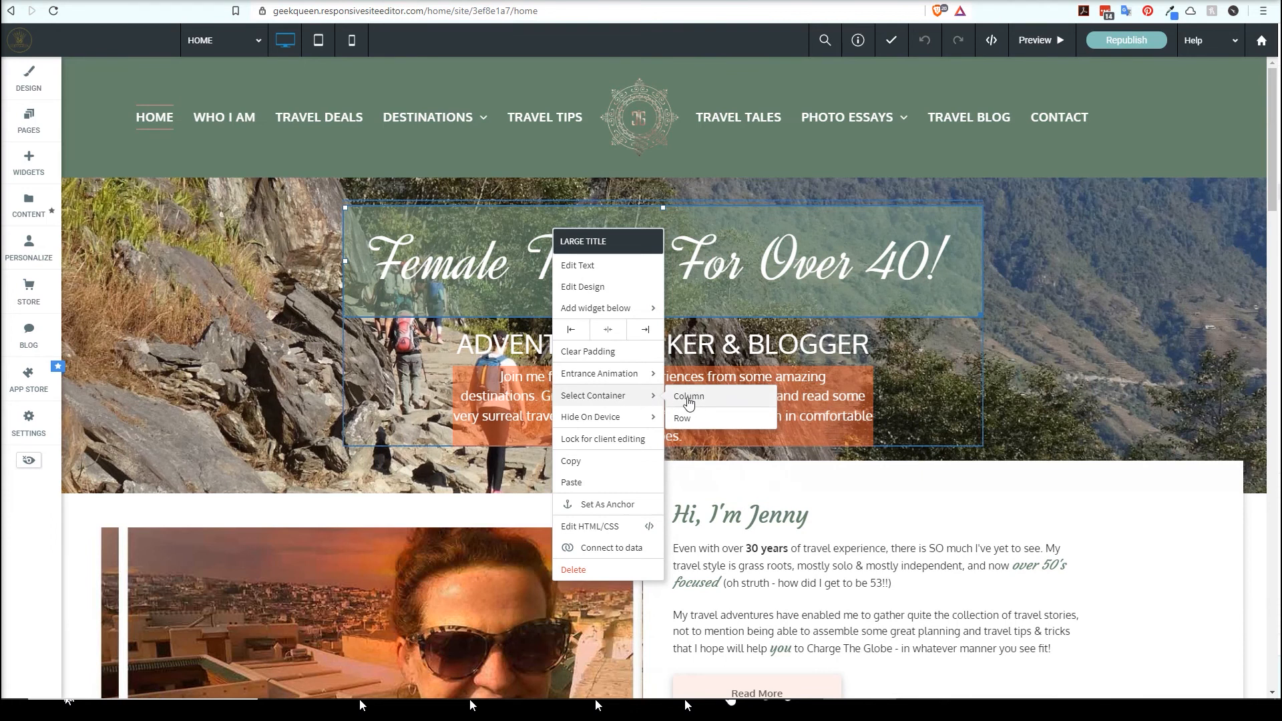
left_click(689, 399)
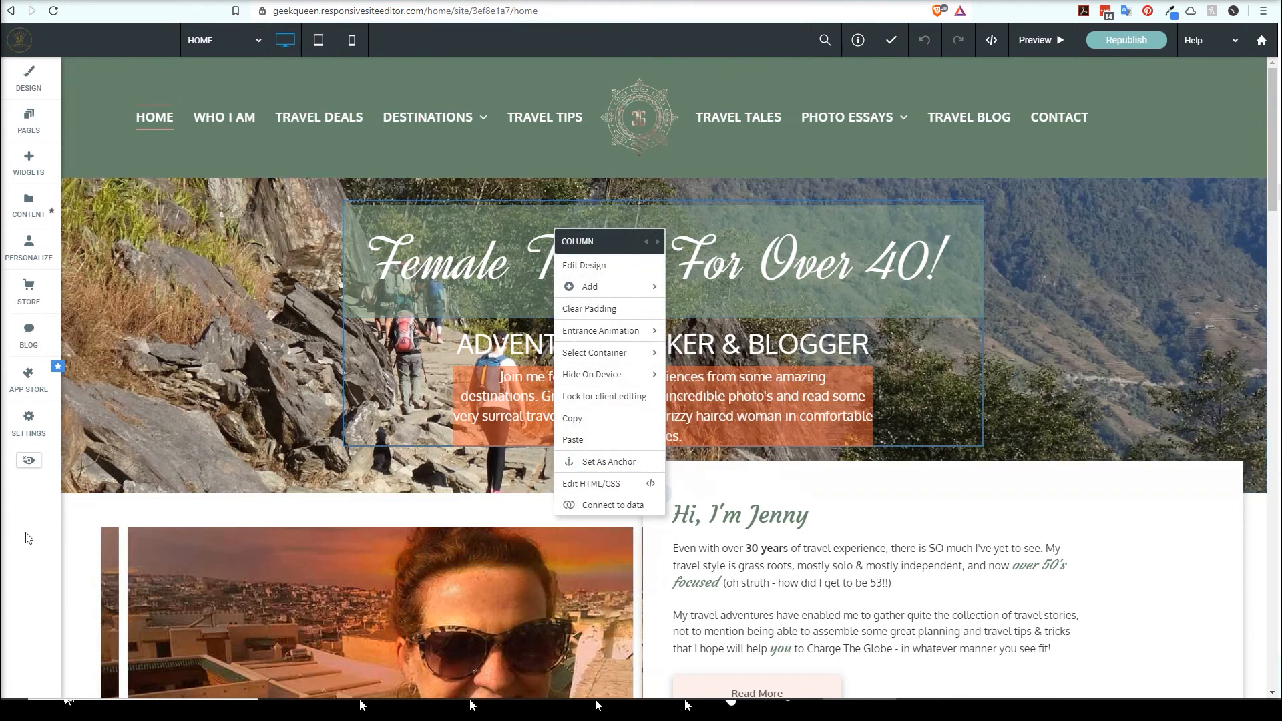
right_click(539, 270)
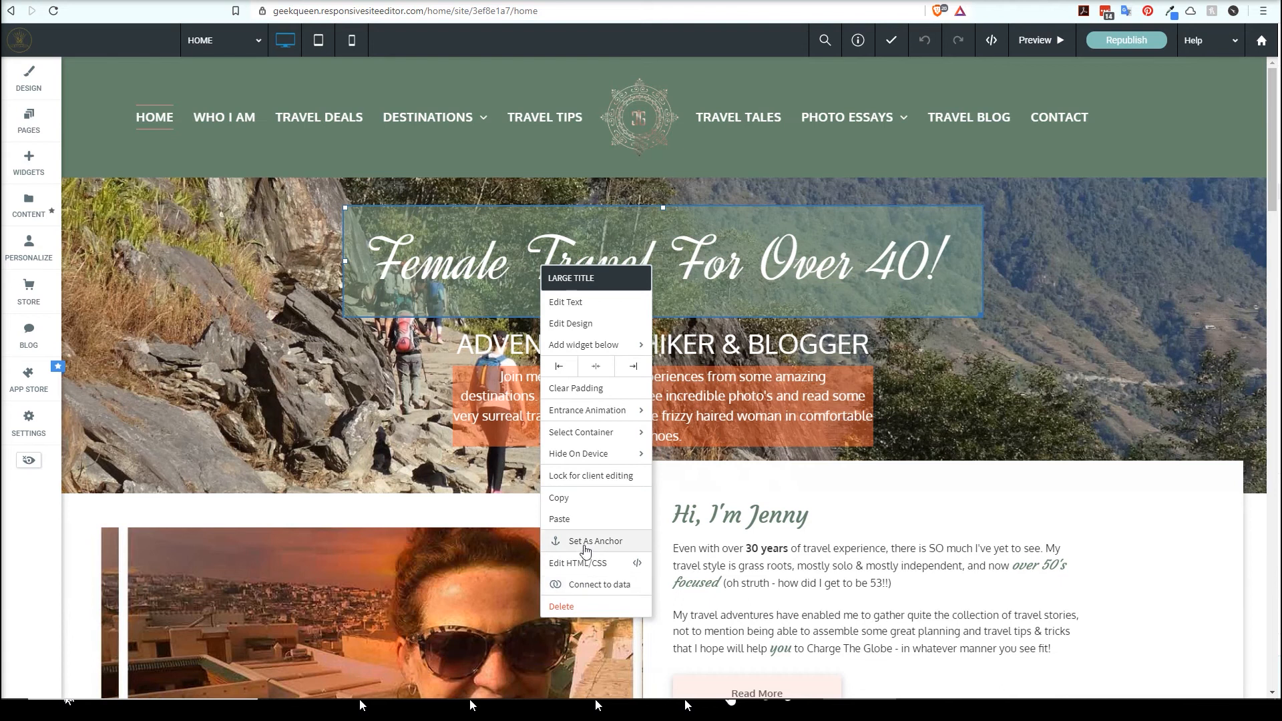
mouse_move(594, 348)
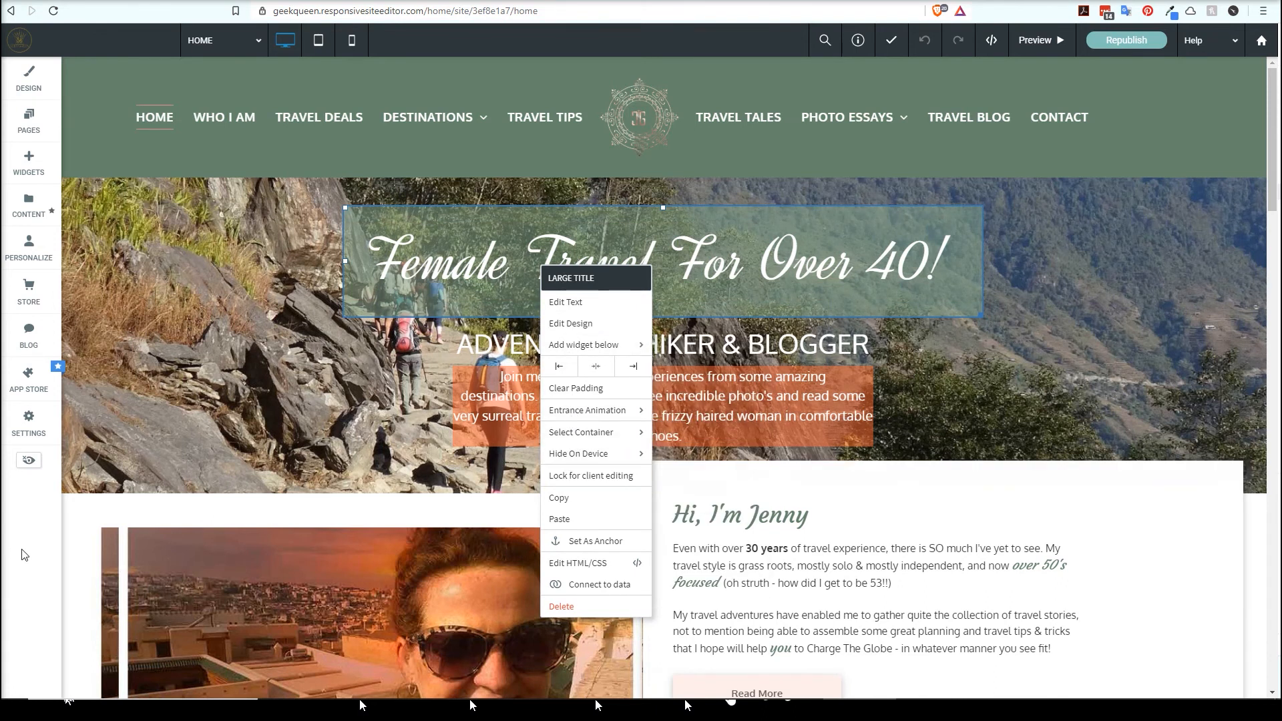
left_click(633, 417)
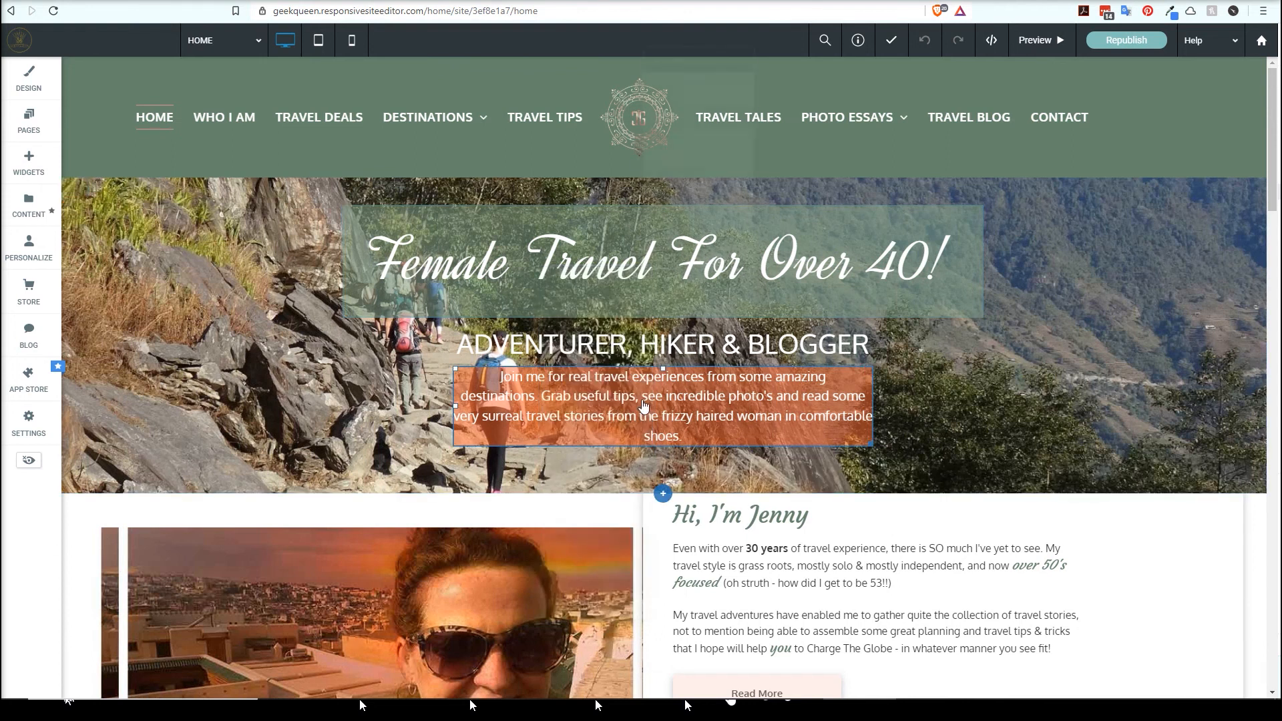
Remove the orange background color from the intro paragraph in its design settings.
right_click(644, 406)
left_click(689, 106)
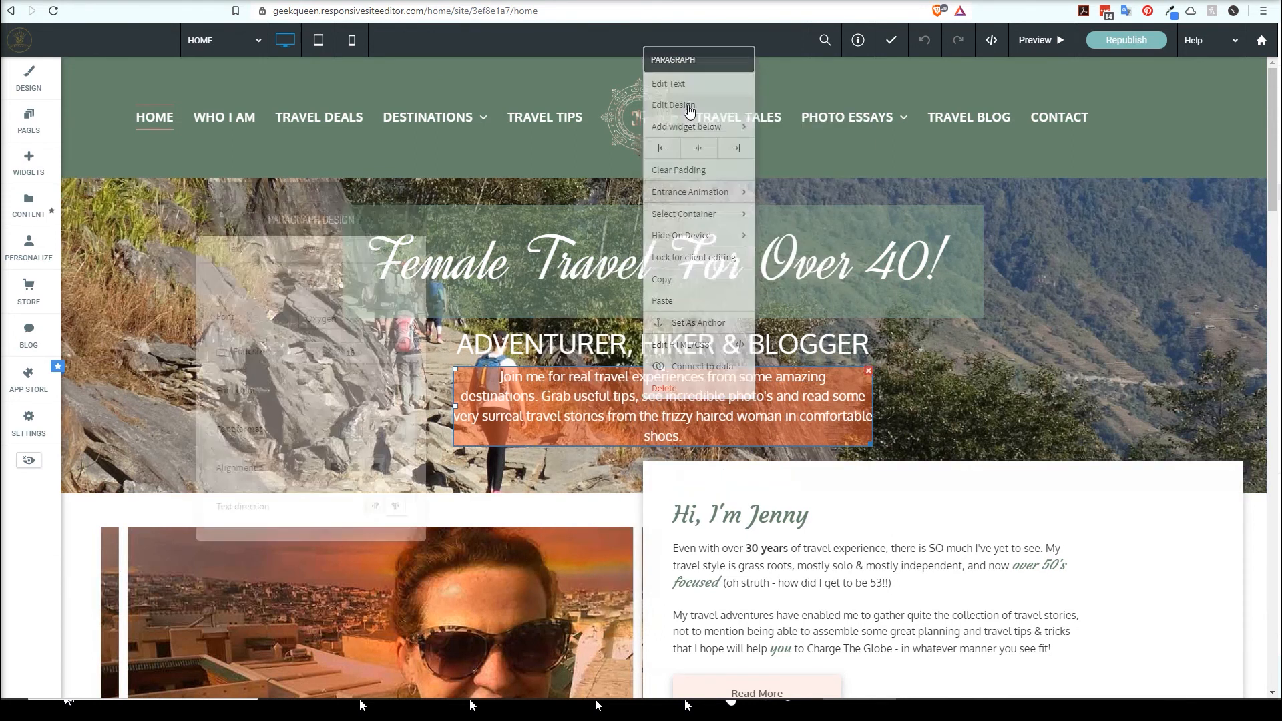
scroll(329, 381, "down", 5)
scroll(281, 347, "down", 1)
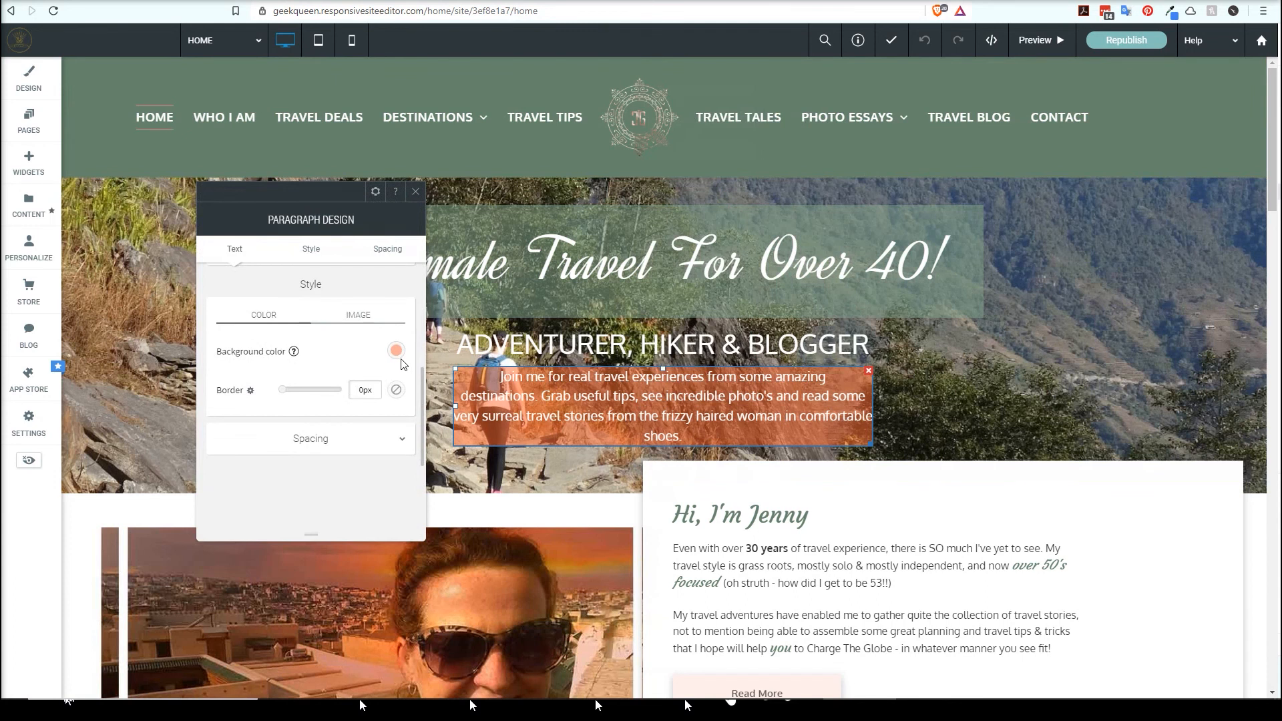
left_click(396, 351)
left_click(449, 351)
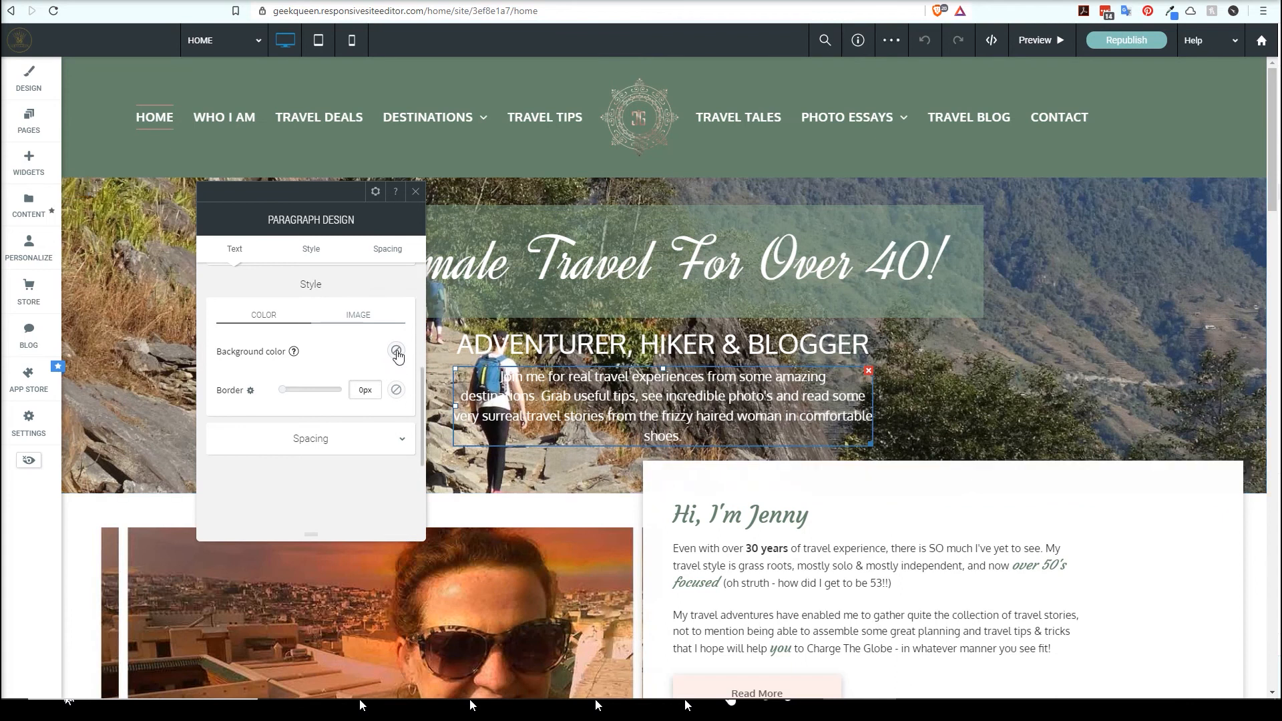
Try a light grey background (#e0dddd) at 49% opacity on the intro paragraph.
left_click(395, 351)
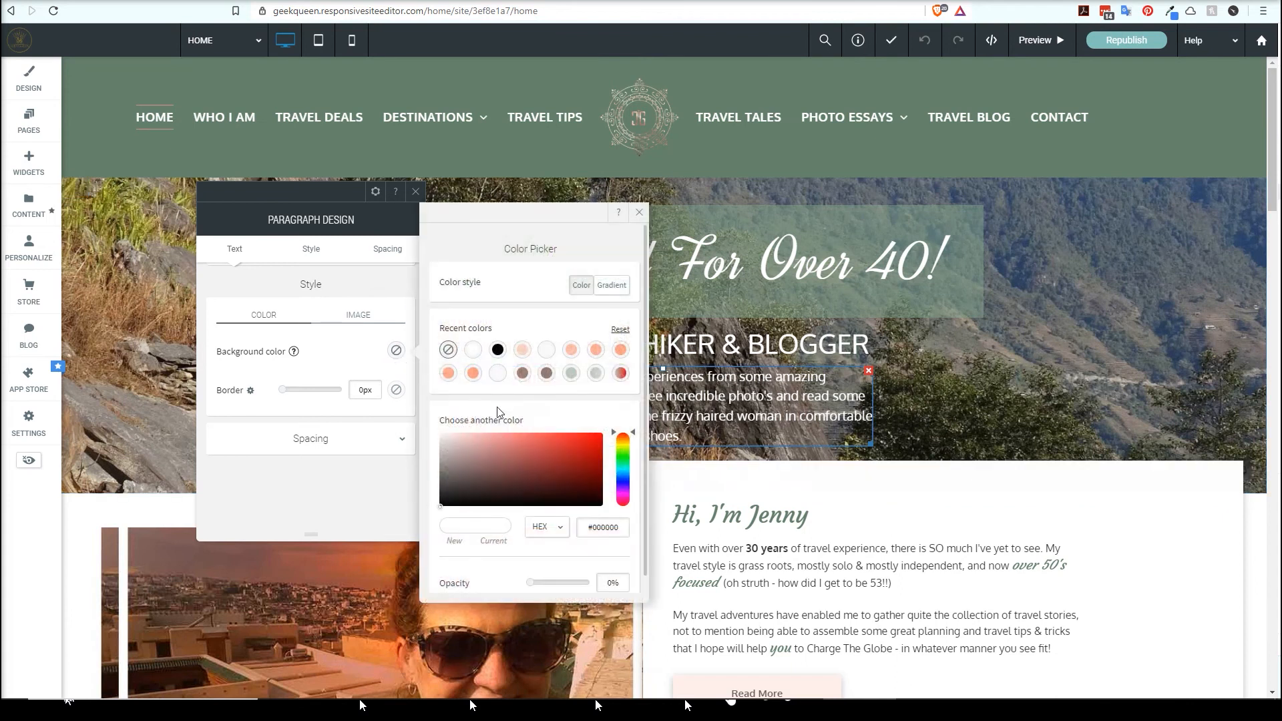
left_click(442, 442)
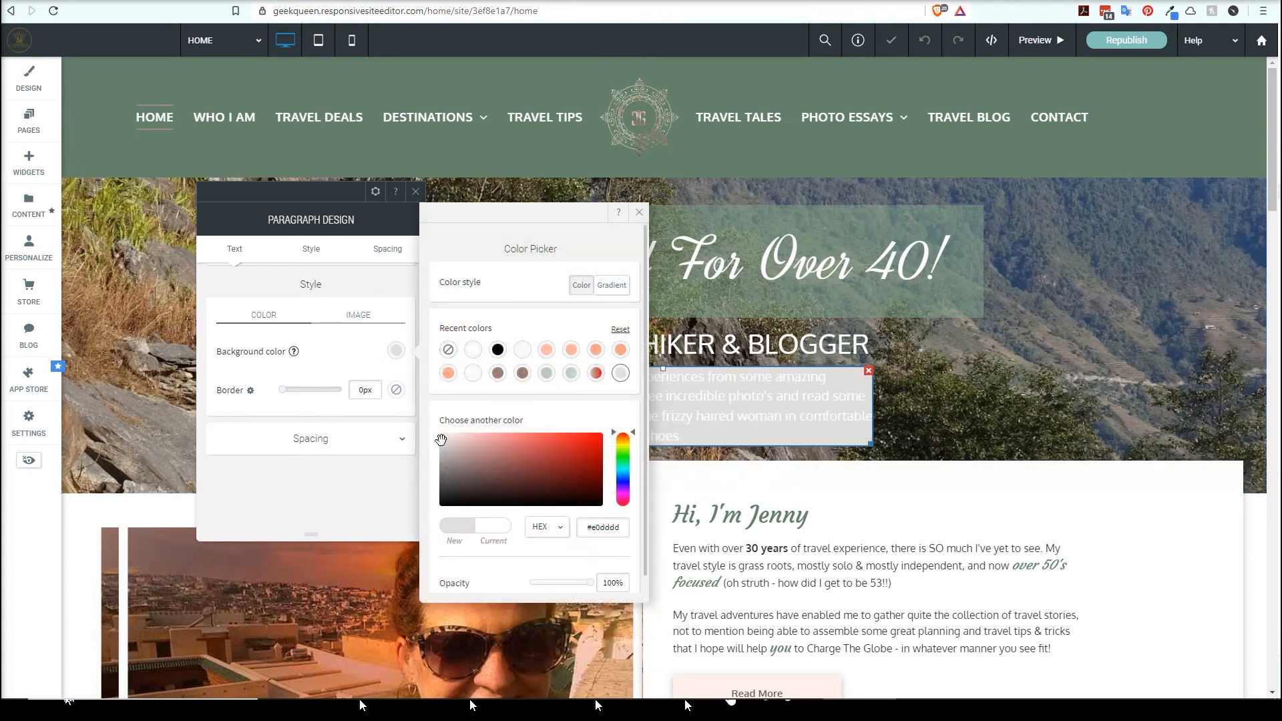
left_click_drag(588, 583, 564, 588)
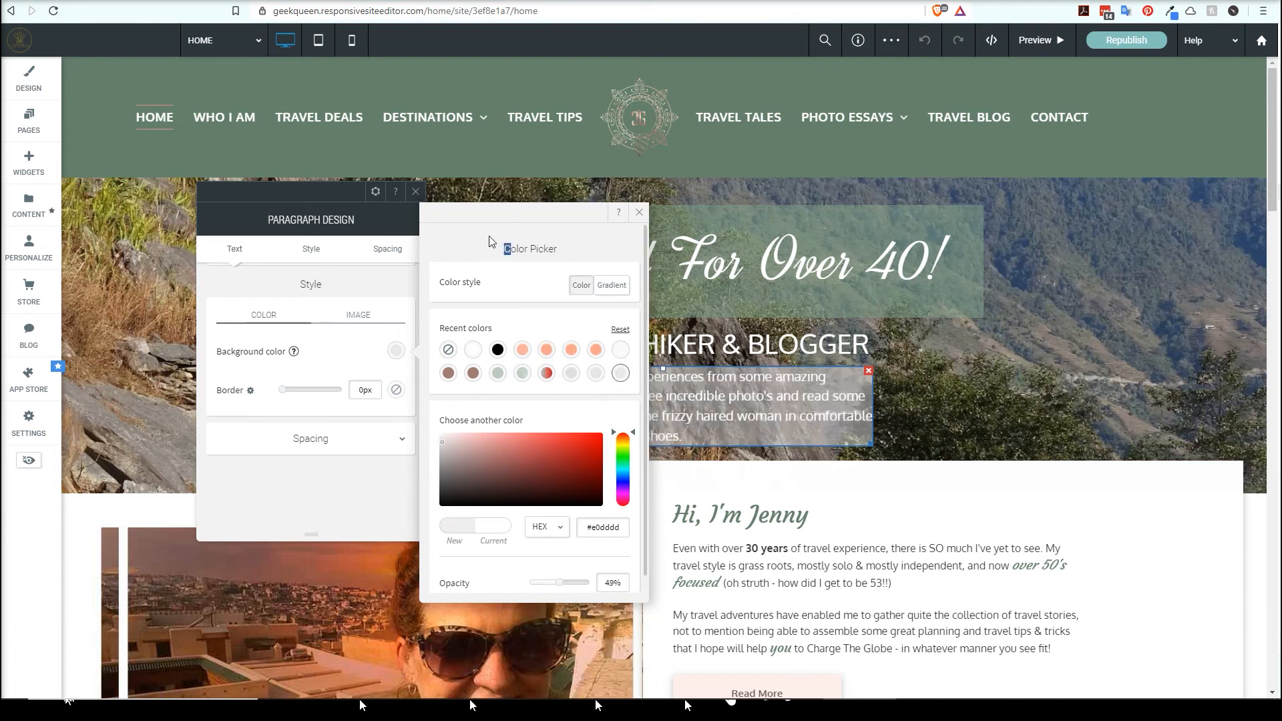
triple_click(510, 249)
left_click(639, 212)
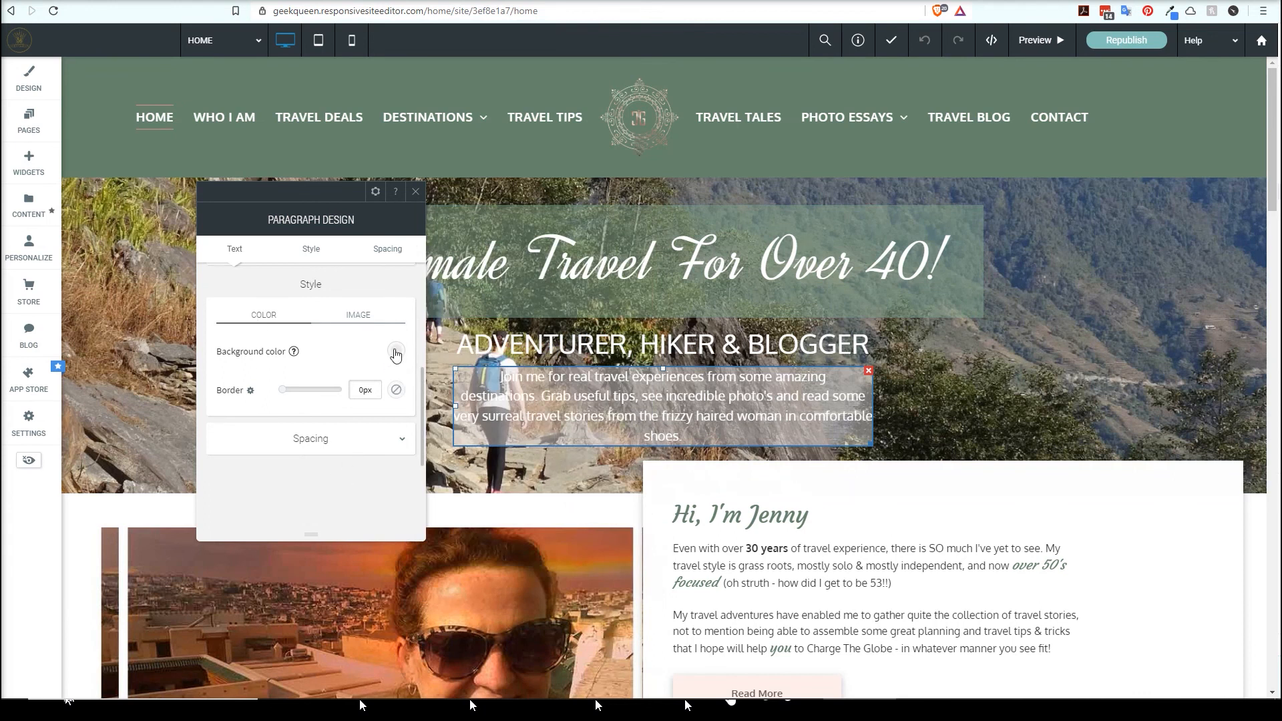
Set the intro paragraph's background to the recent green color #83a689 at 53% opacity.
left_click(396, 351)
left_click(497, 373)
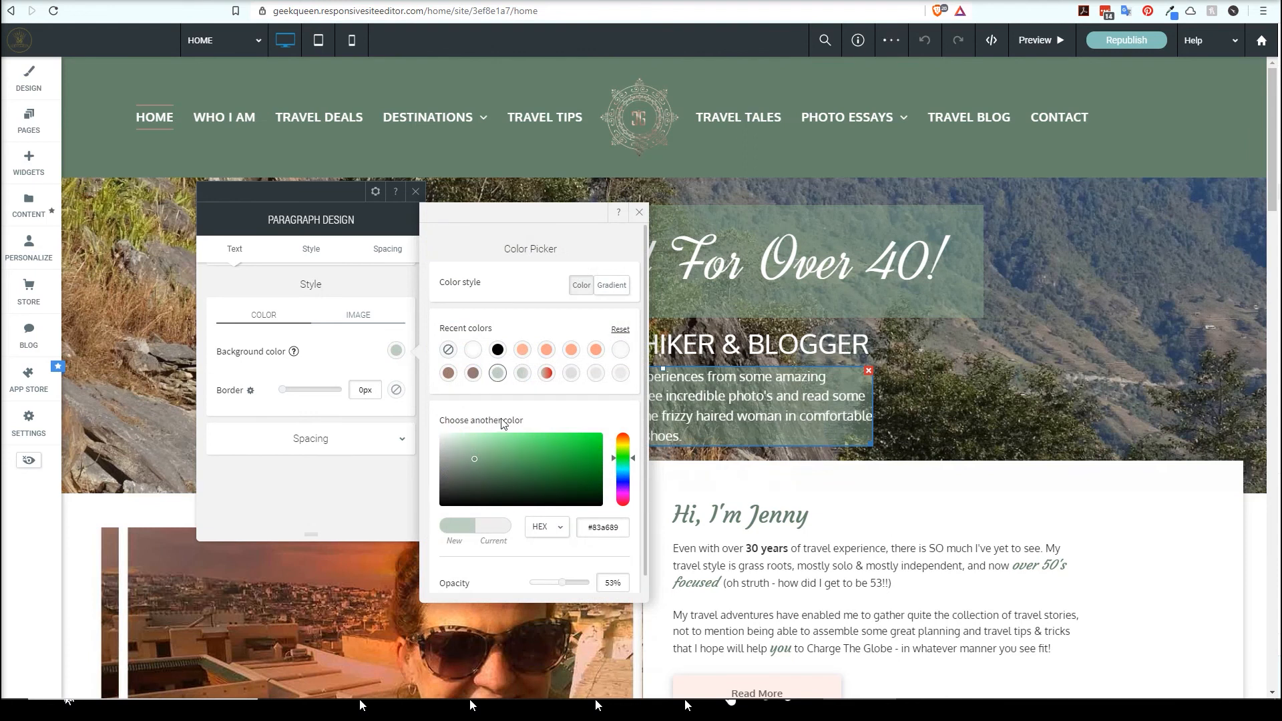
left_click(639, 213)
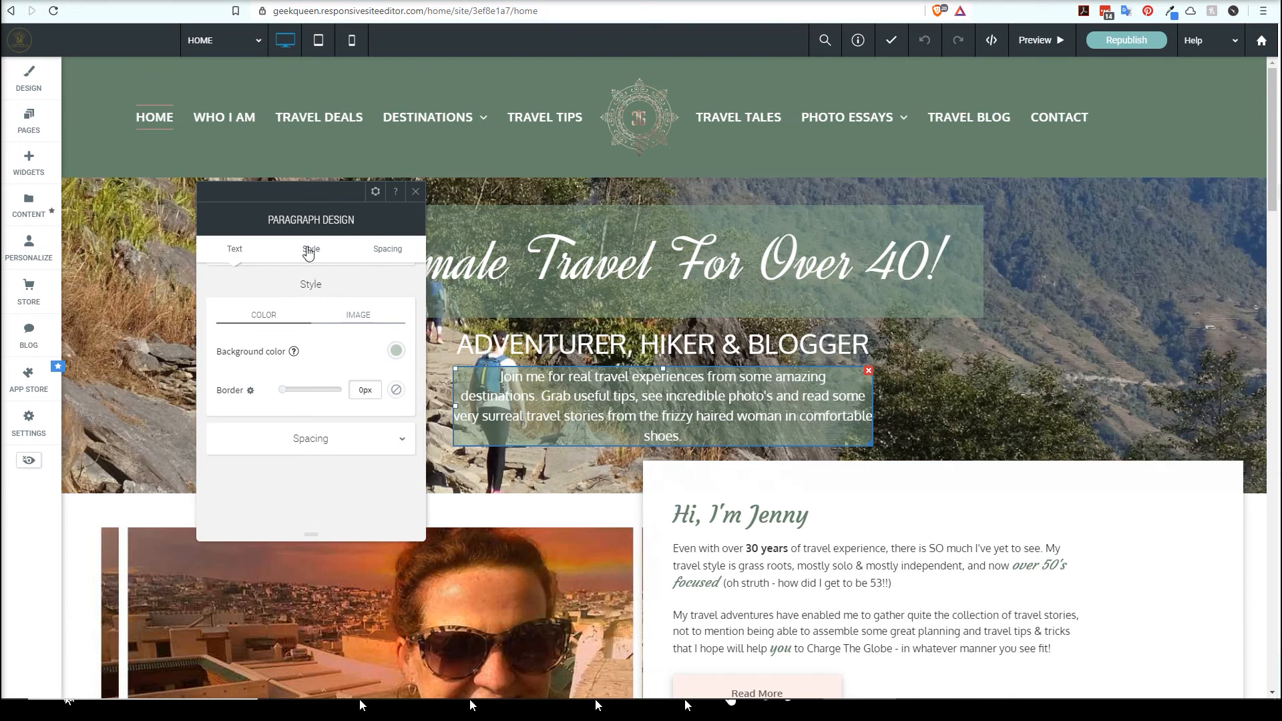
Set the intro paragraph's left and right padding to 25 px each in its spacing settings.
scroll(305, 251, "down", 1)
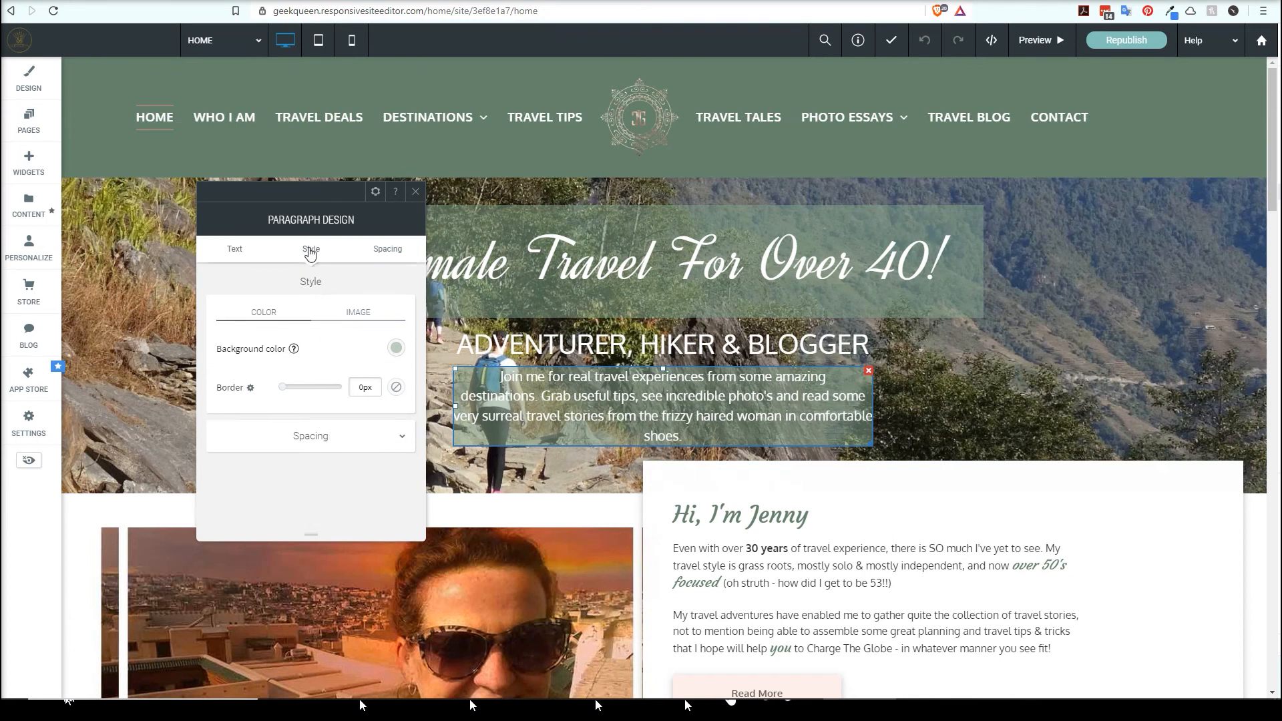
left_click(380, 254)
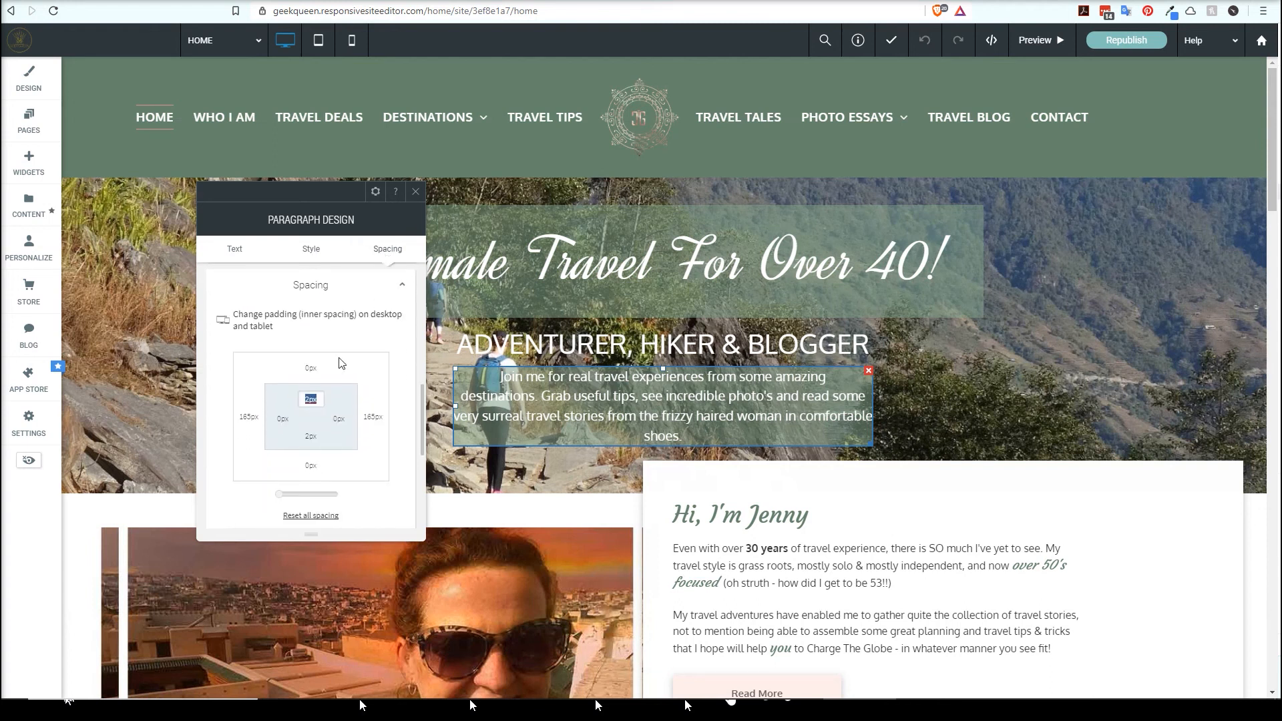
left_click(281, 420)
key("Tab")
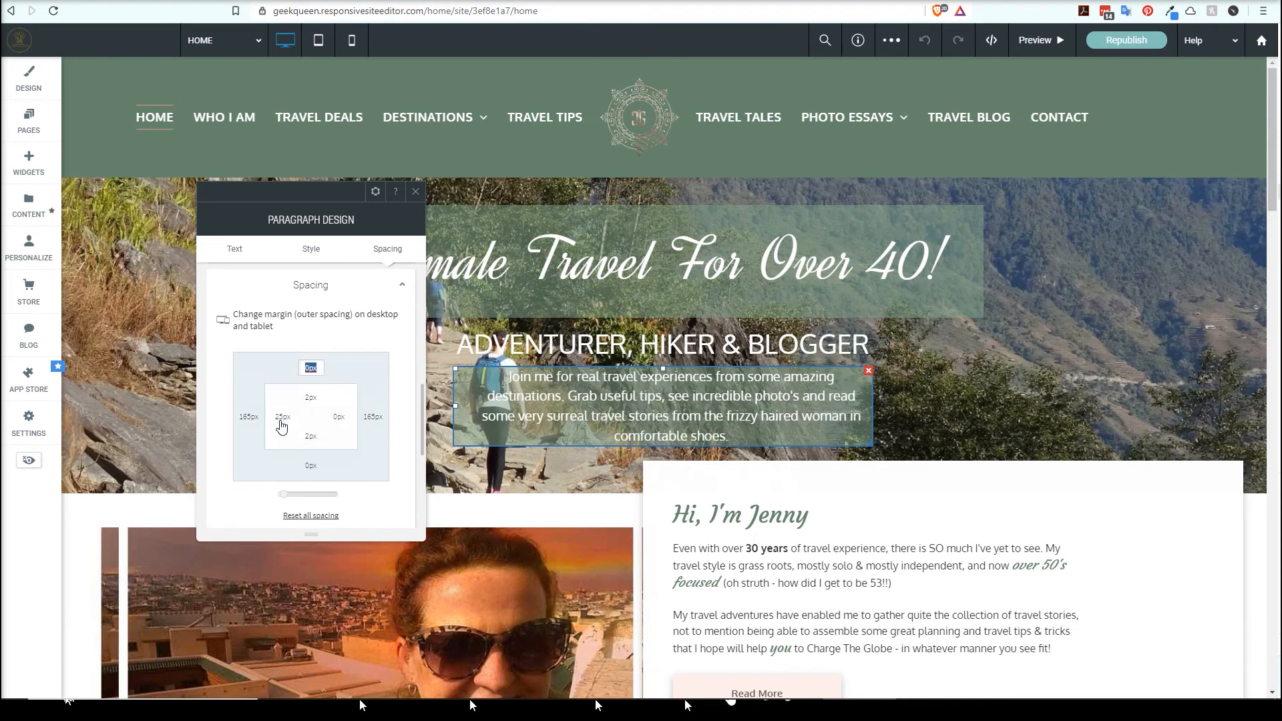
key("Tab")
key("Tab")
key("Tab")
key("Tab")
key("Tab")
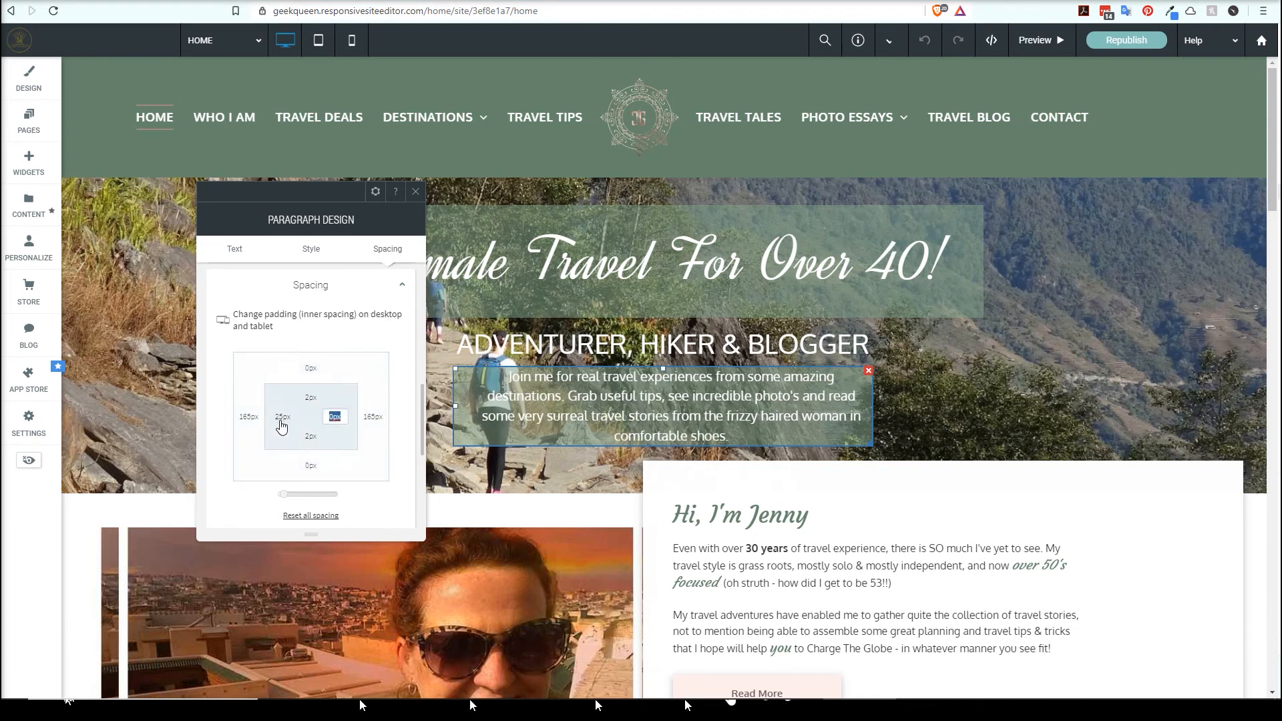
key("Tab")
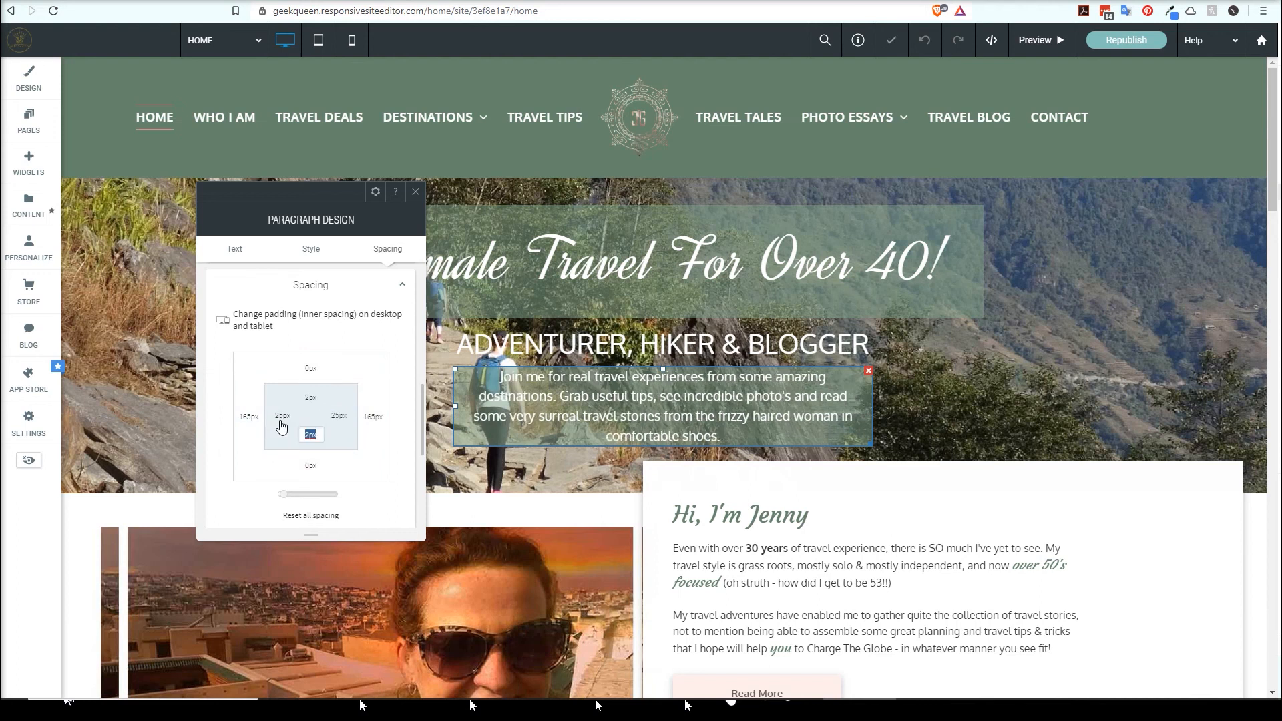
Try left and right padding of 20 px on the intro paragraph, and a left padding of 0 px.
key("shift+Tab")
key("shift+Tab")
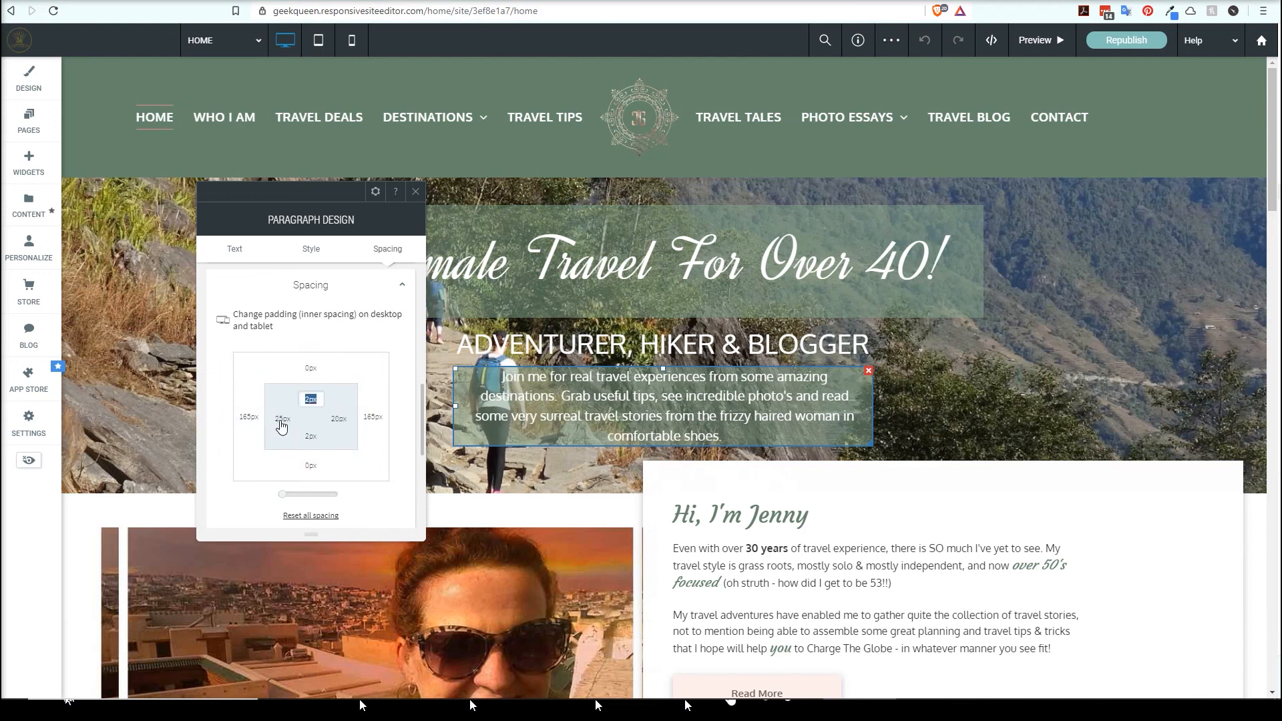
left_click(282, 420)
type("20")
key("Tab")
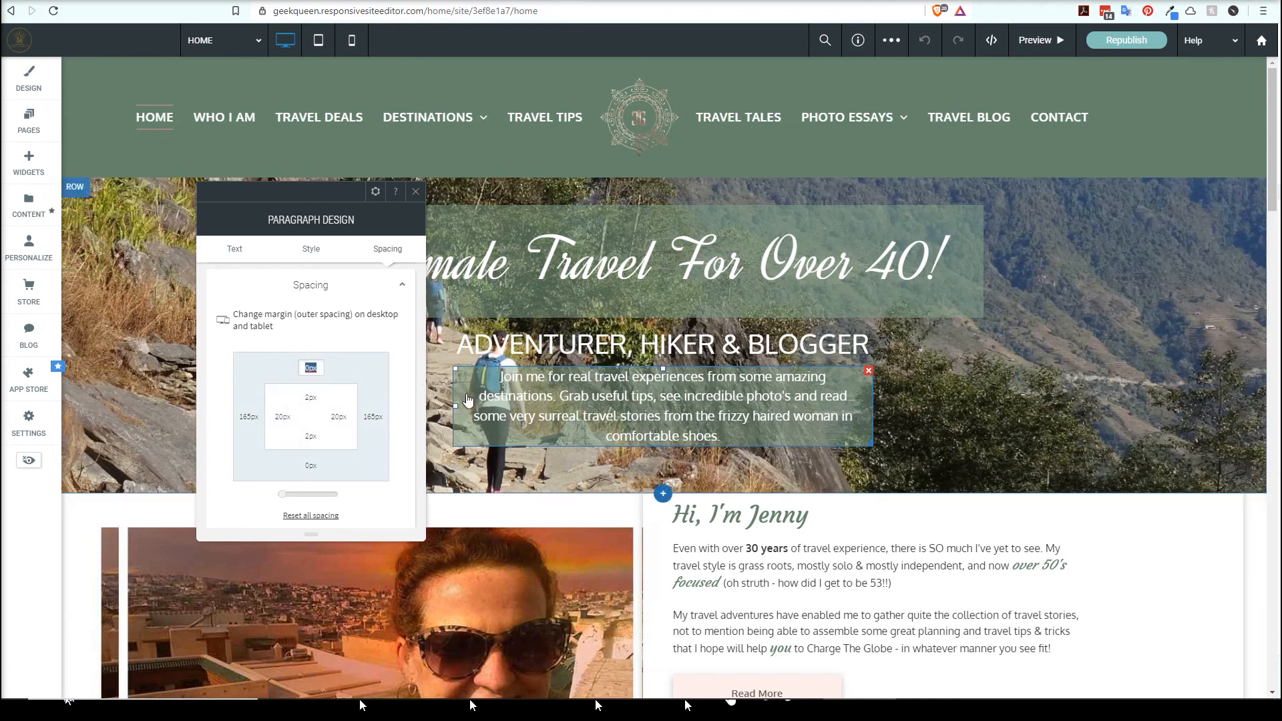
left_click(279, 418)
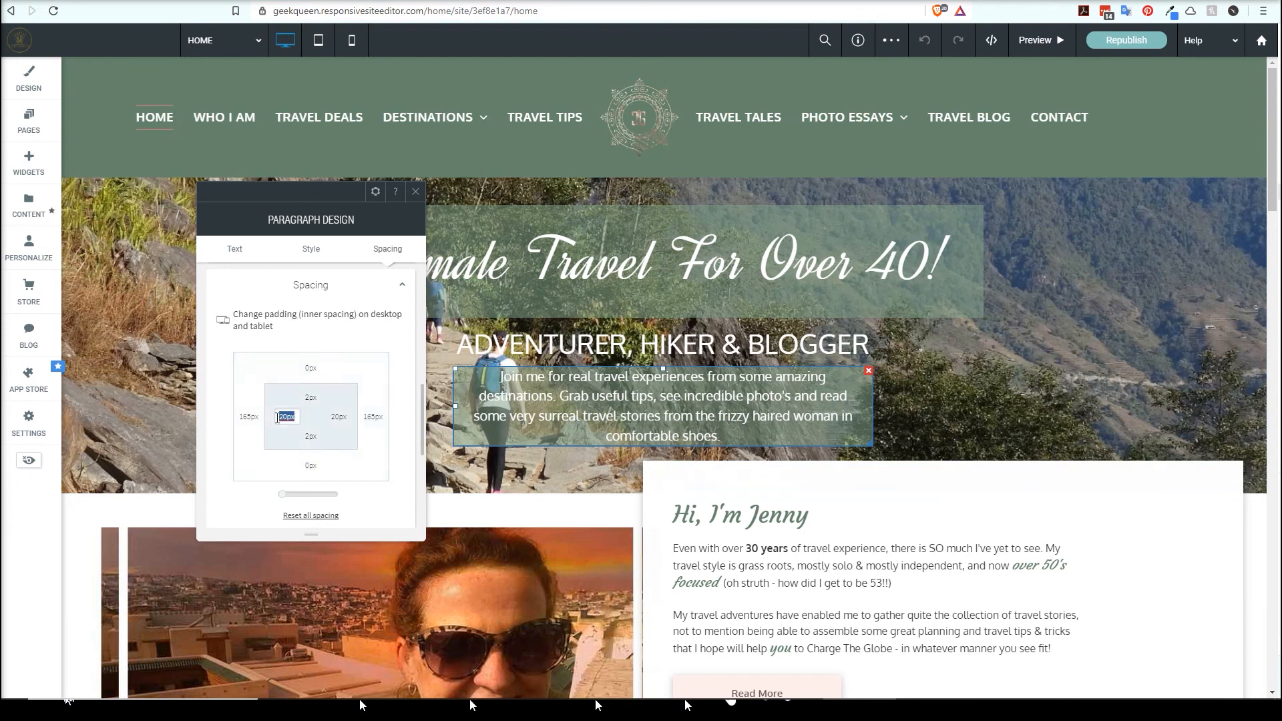
type("0")
key("Tab")
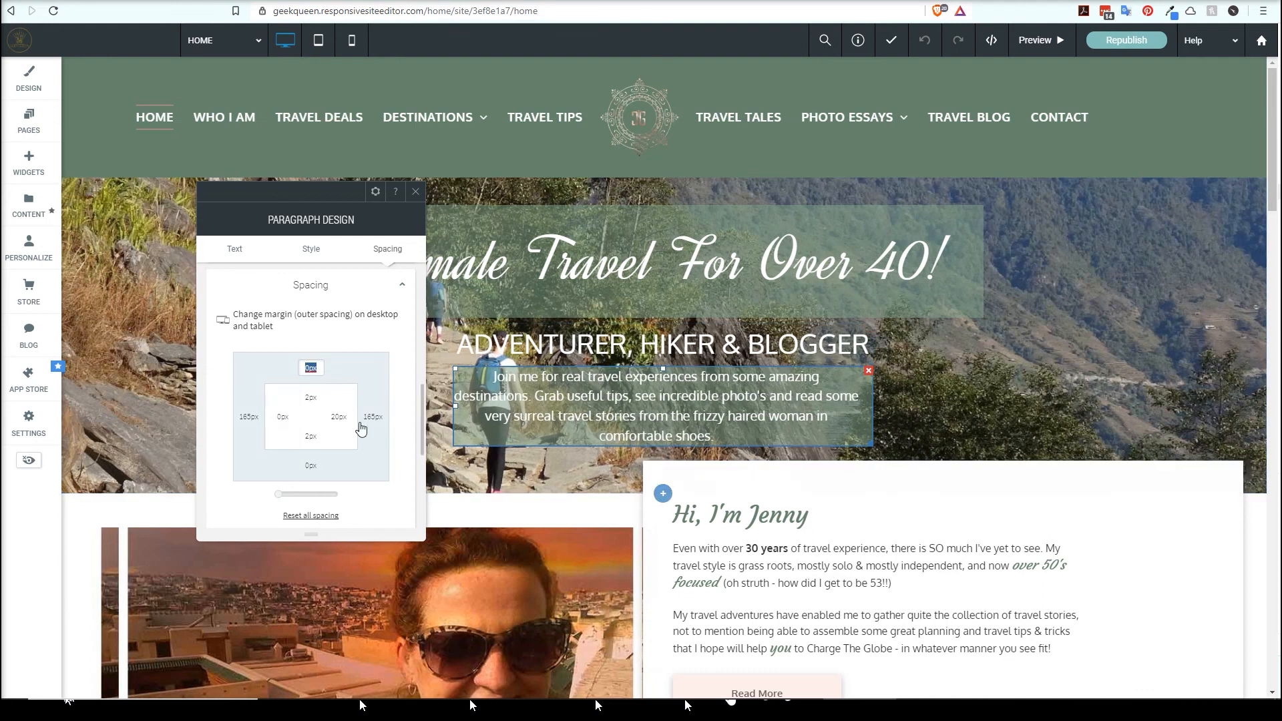
Set the intro paragraph's left and right padding to 10 px each and close its design settings.
left_click(281, 422)
type("1")
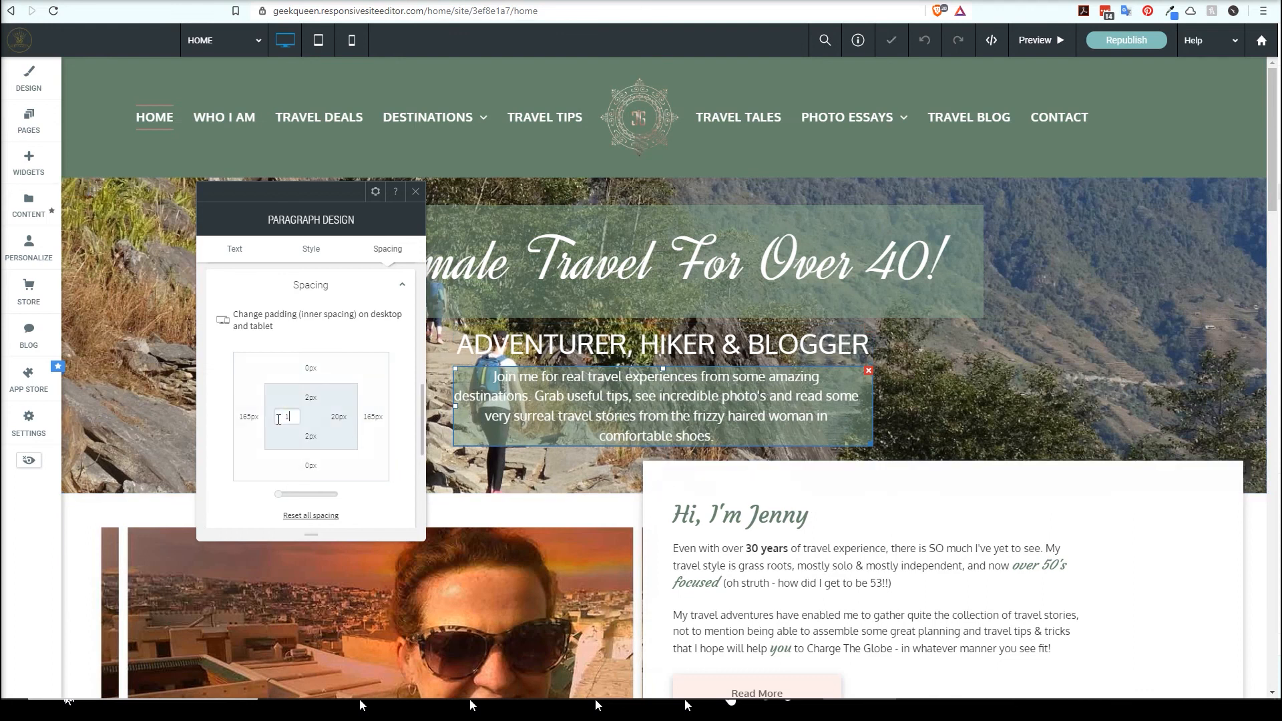
type("0")
key("Tab")
key("Tab")
key("Tab")
key("Tab")
key("Tab")
key("Tab")
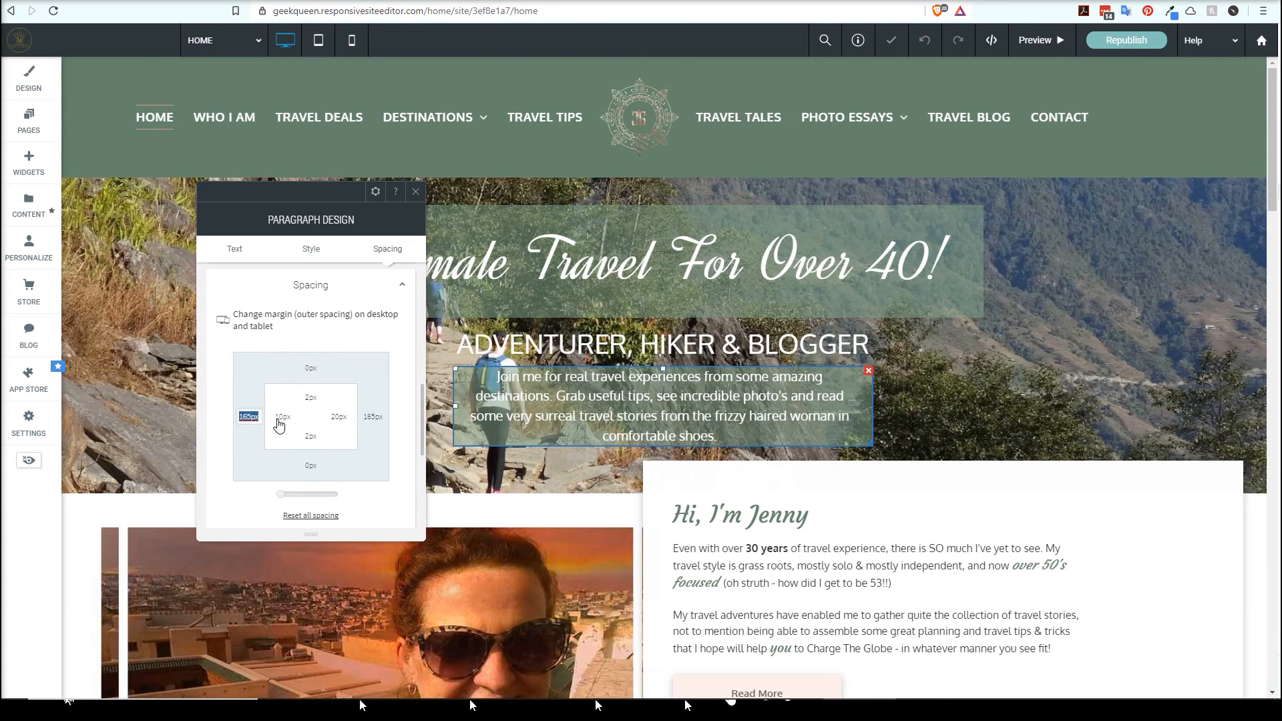
type("10")
key("Tab")
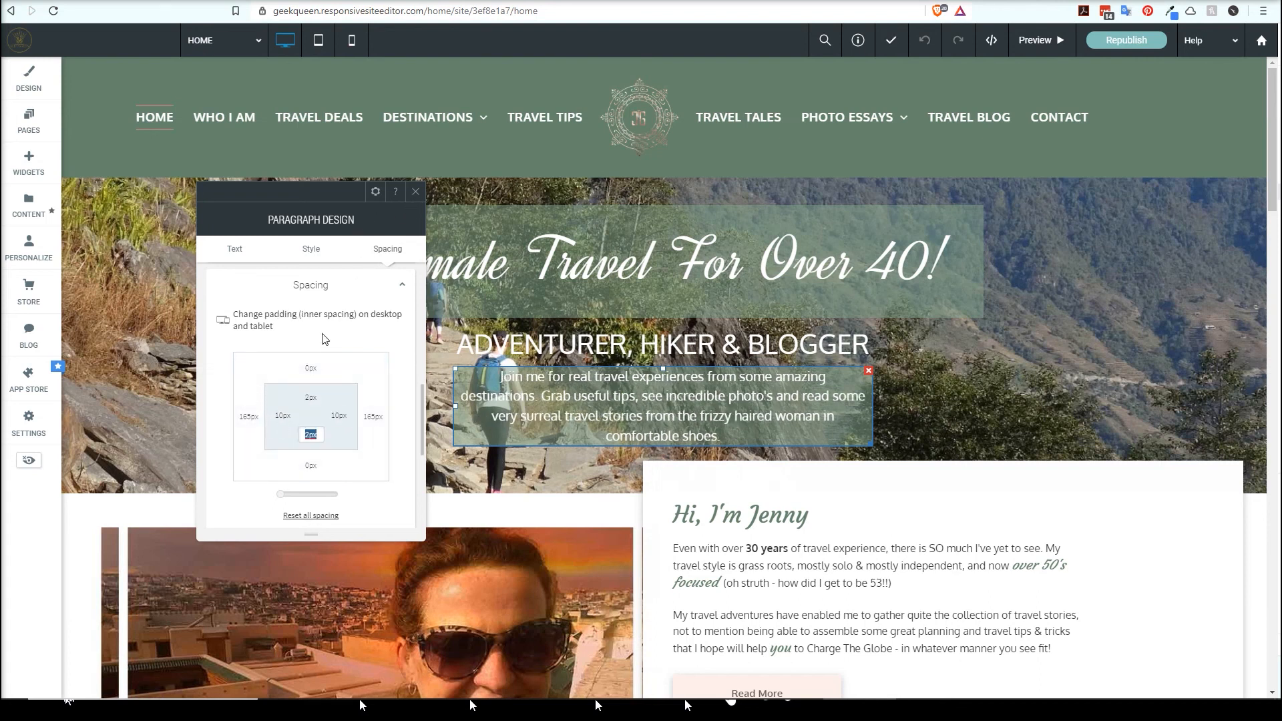
left_click(415, 191)
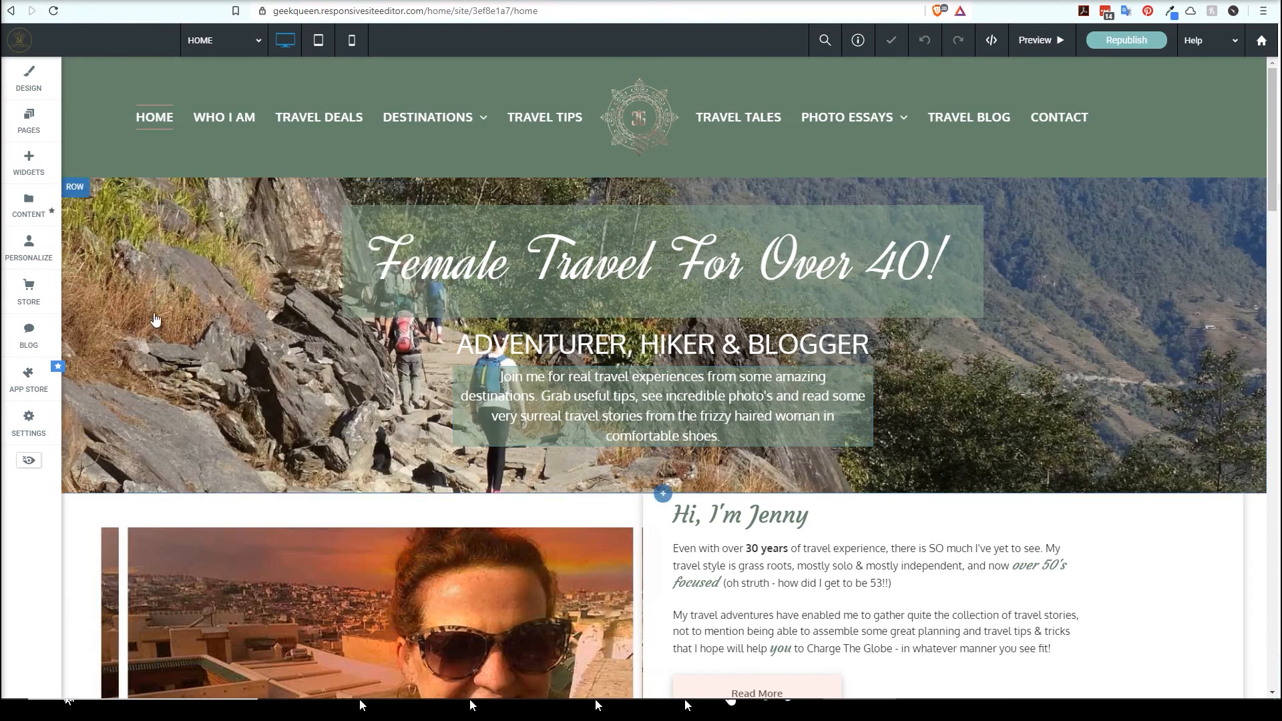
Open the site-wide global text settings, review the paragraph and H1 styles, and close them.
left_click(387, 257)
left_click(530, 392)
left_click(337, 377)
left_click(25, 79)
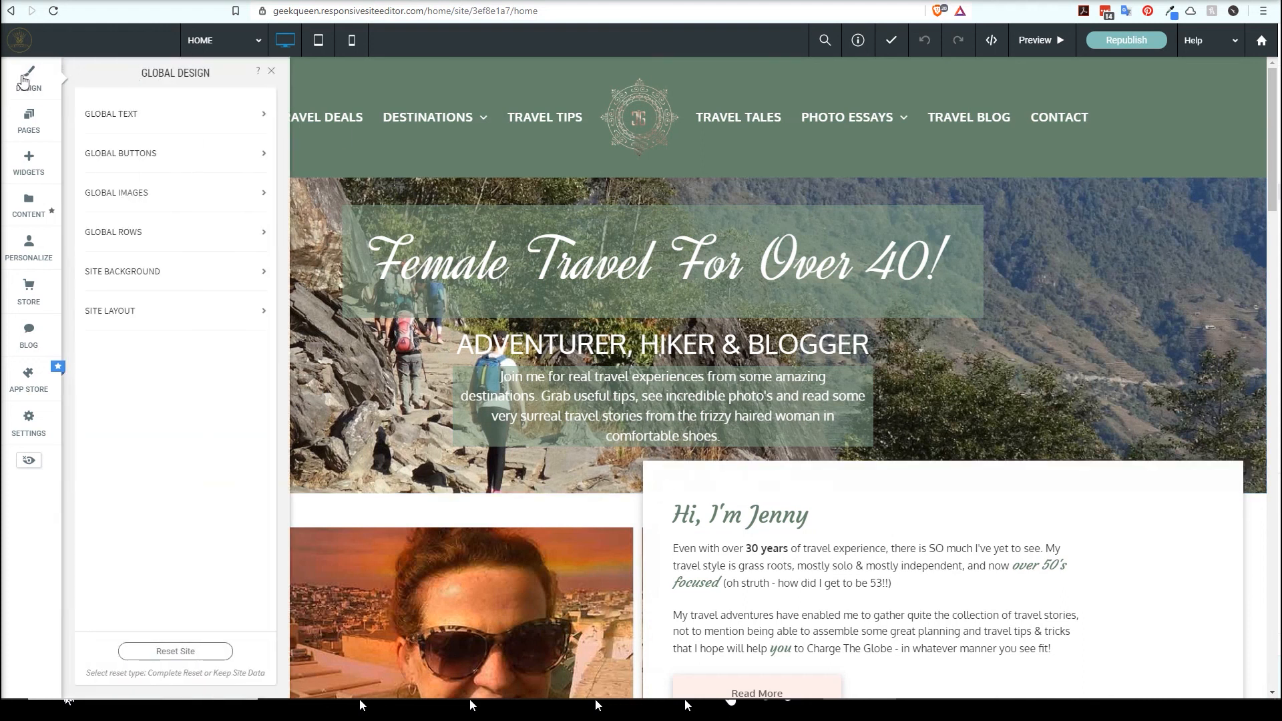
left_click(117, 114)
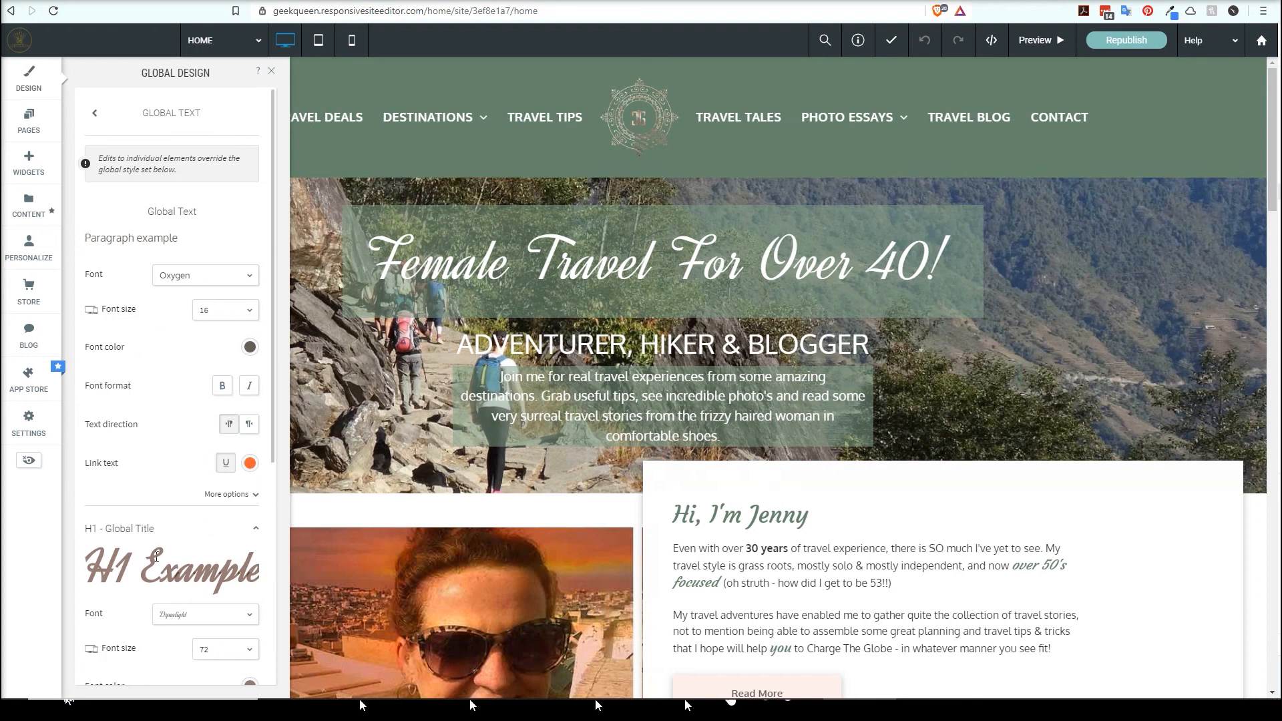
left_click(271, 72)
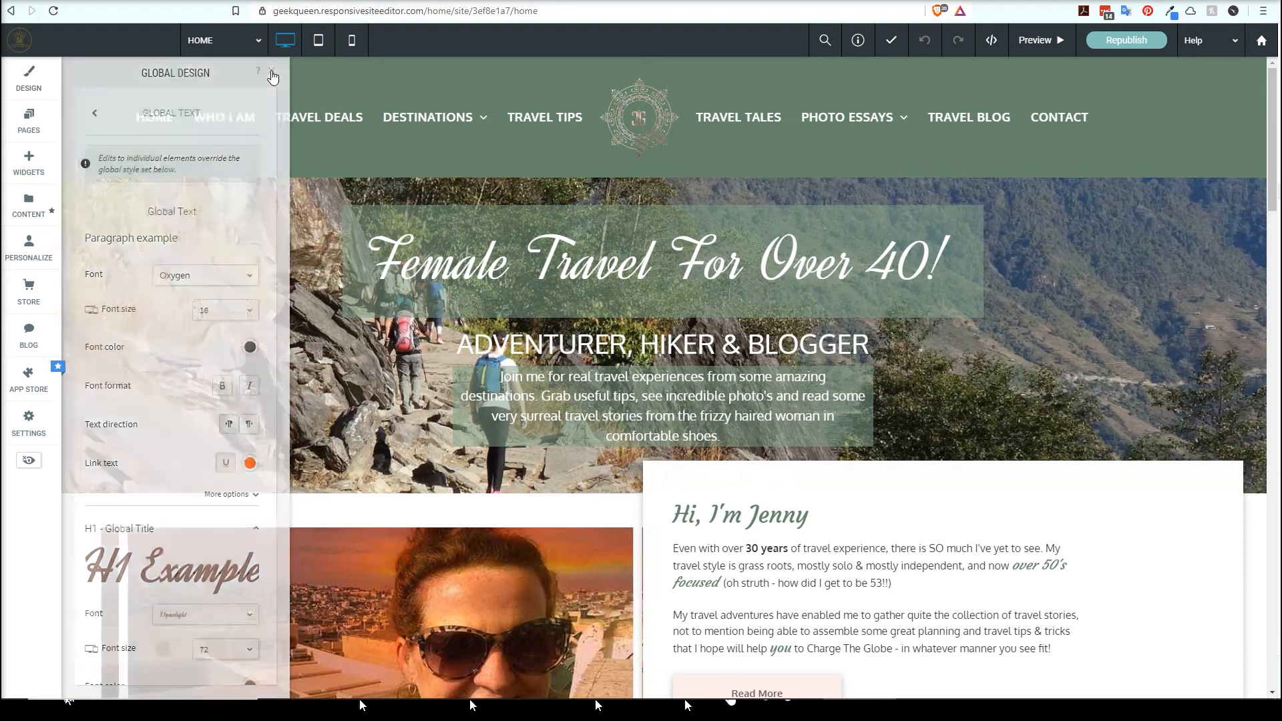